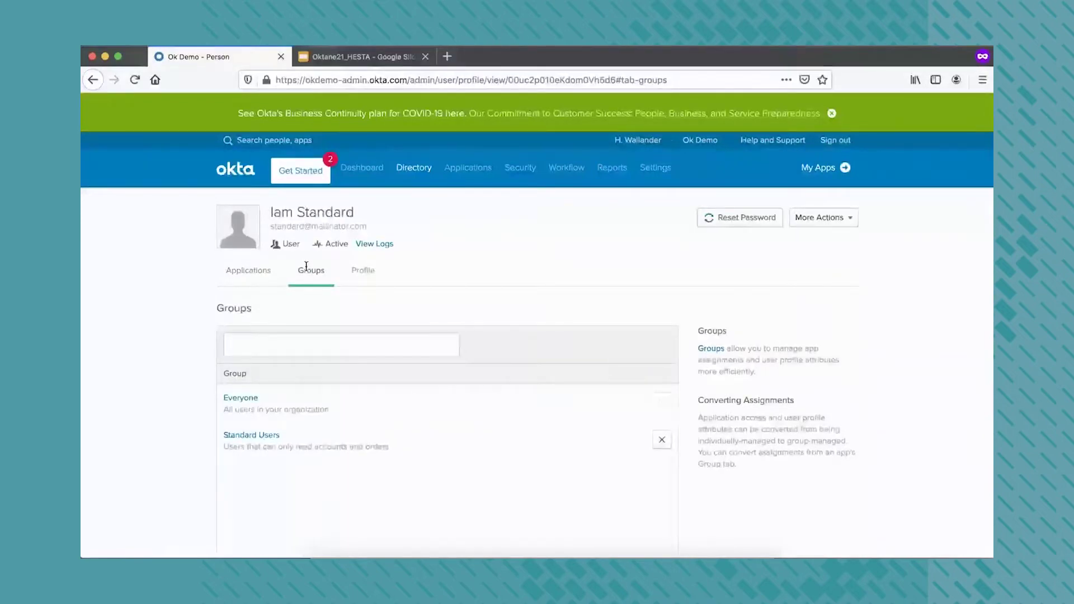
# Leave ThreatInsight on log and block malicious IPs, then bring the Chrome oktane21 sign-in page forward
pyautogui.moveTo(511, 182)
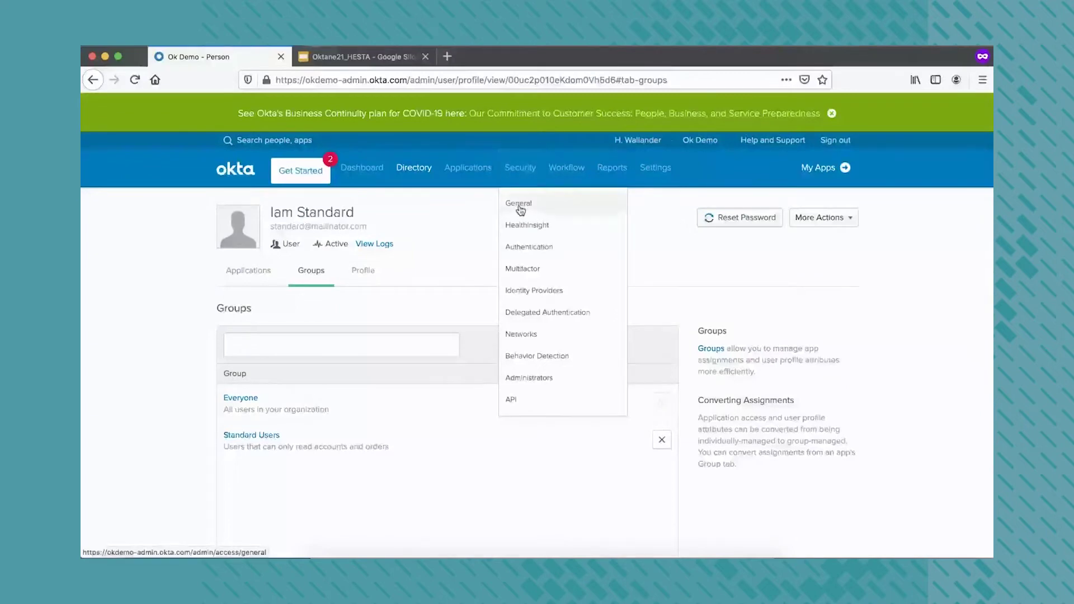
pyautogui.click(519, 204)
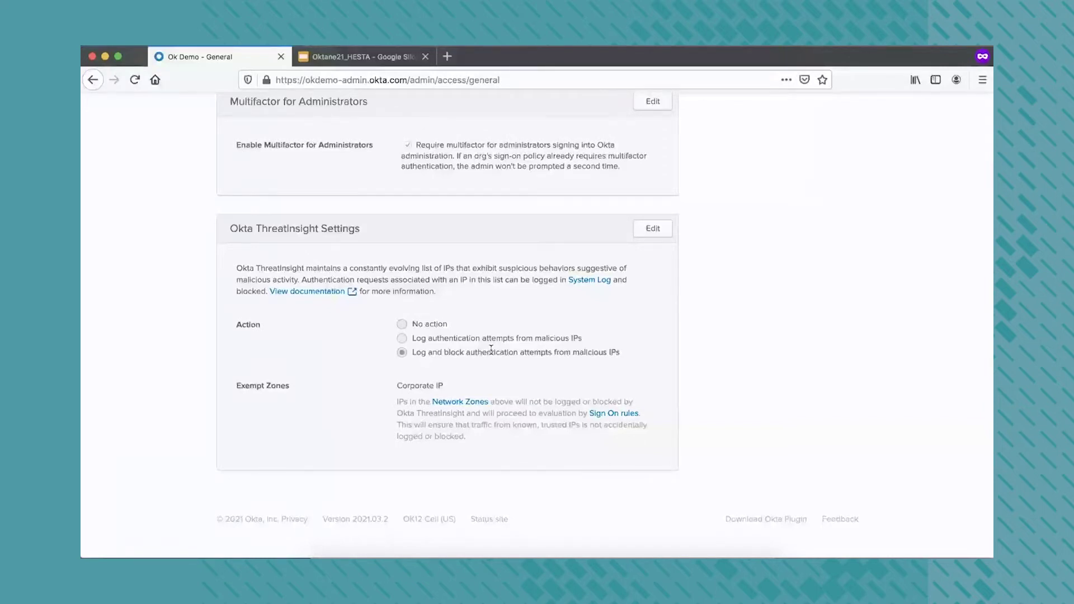
pyautogui.click(652, 229)
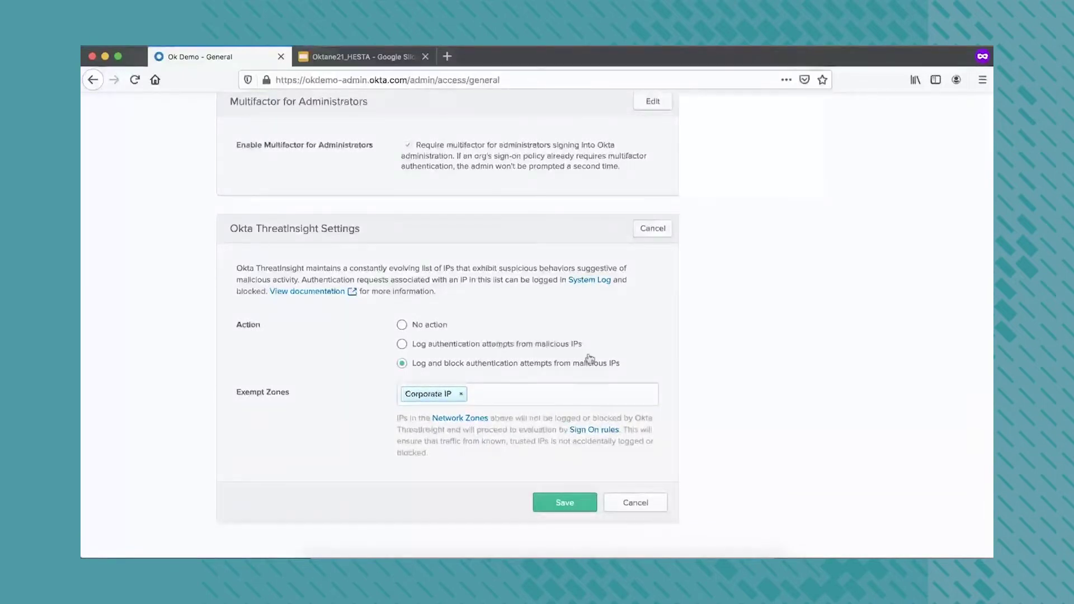
pyautogui.click(642, 506)
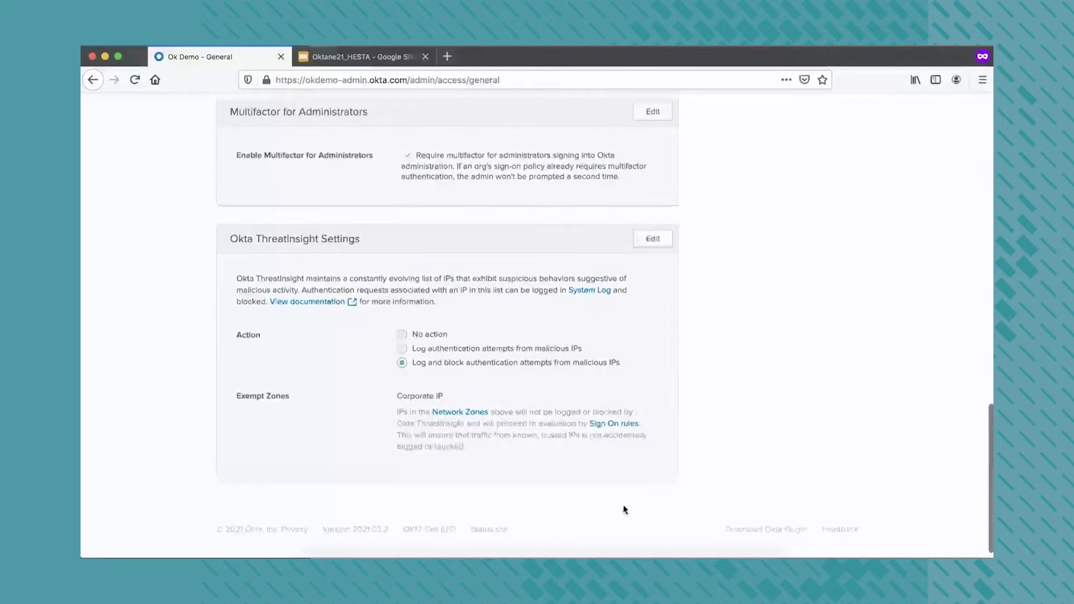
pyautogui.rightClick(521, 554)
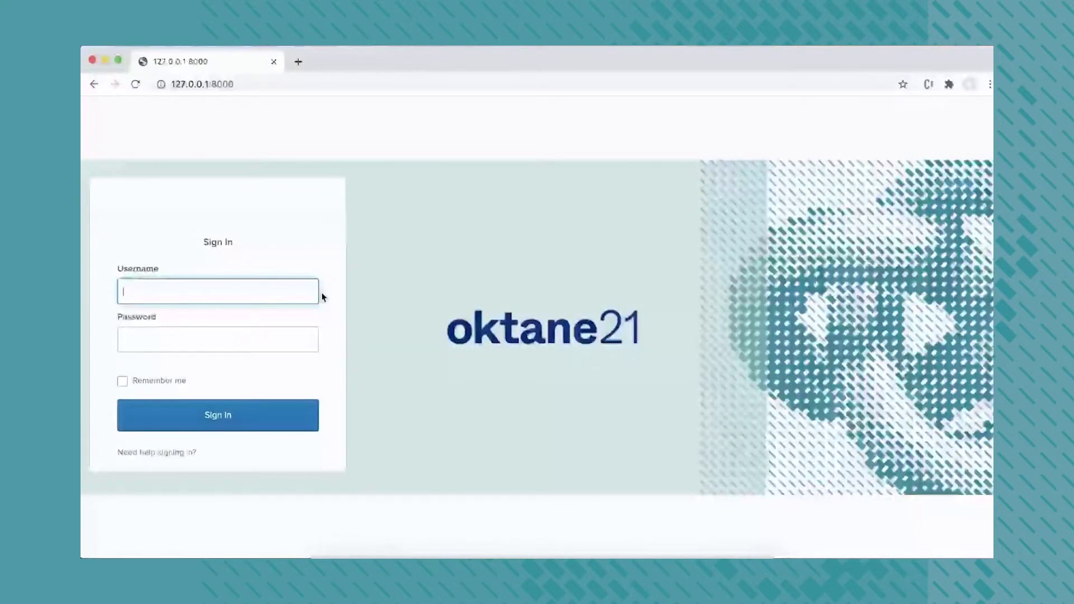
# Check the spoofed X-Forwarded-For header set in the ModHeader extension
pyautogui.click(950, 85)
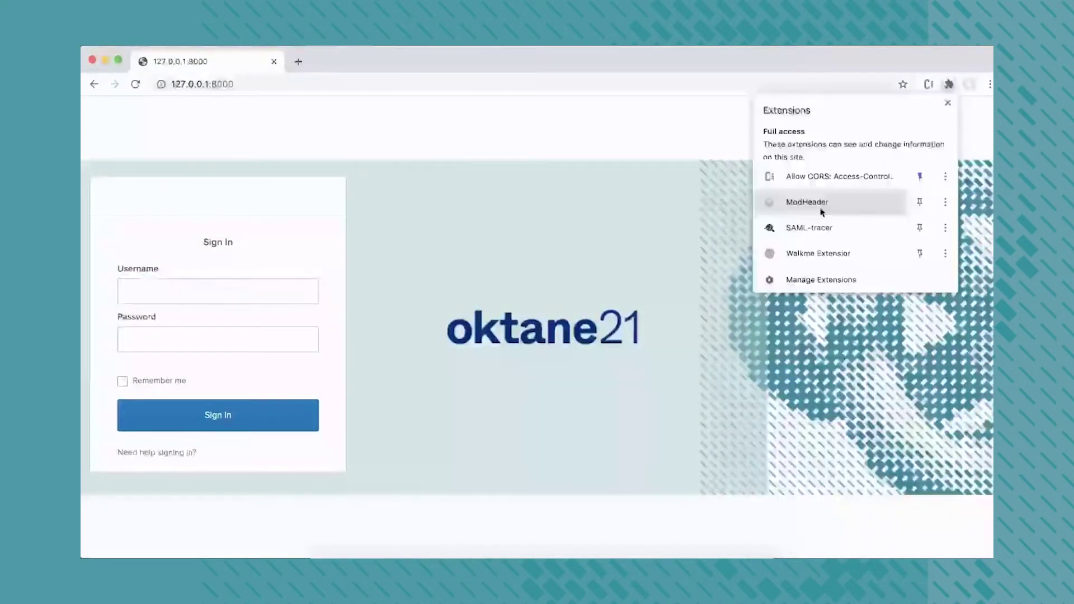
pyautogui.click(822, 211)
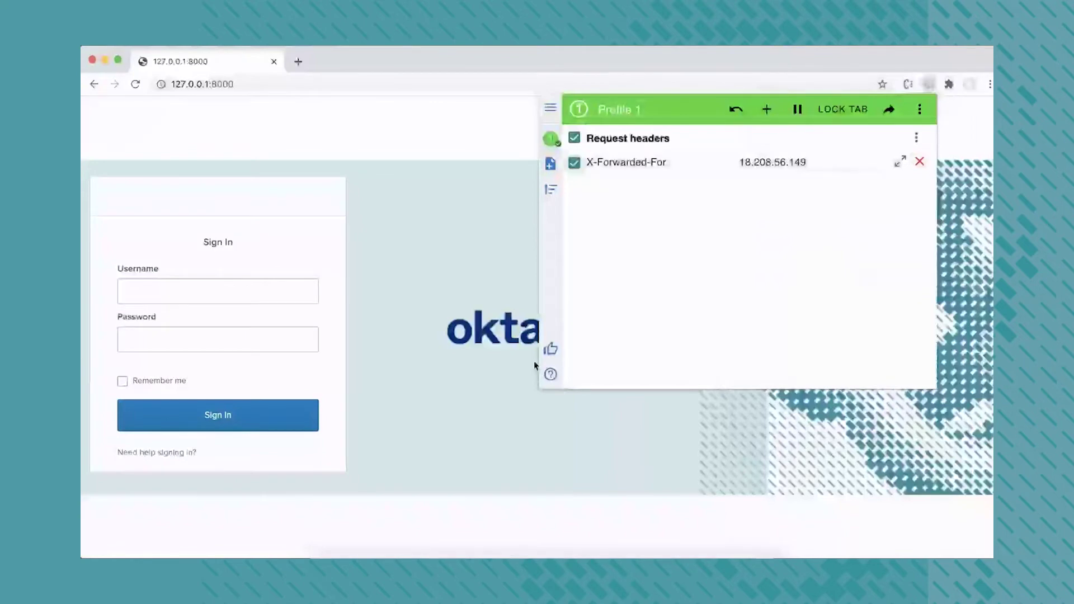
pyautogui.click(159, 292)
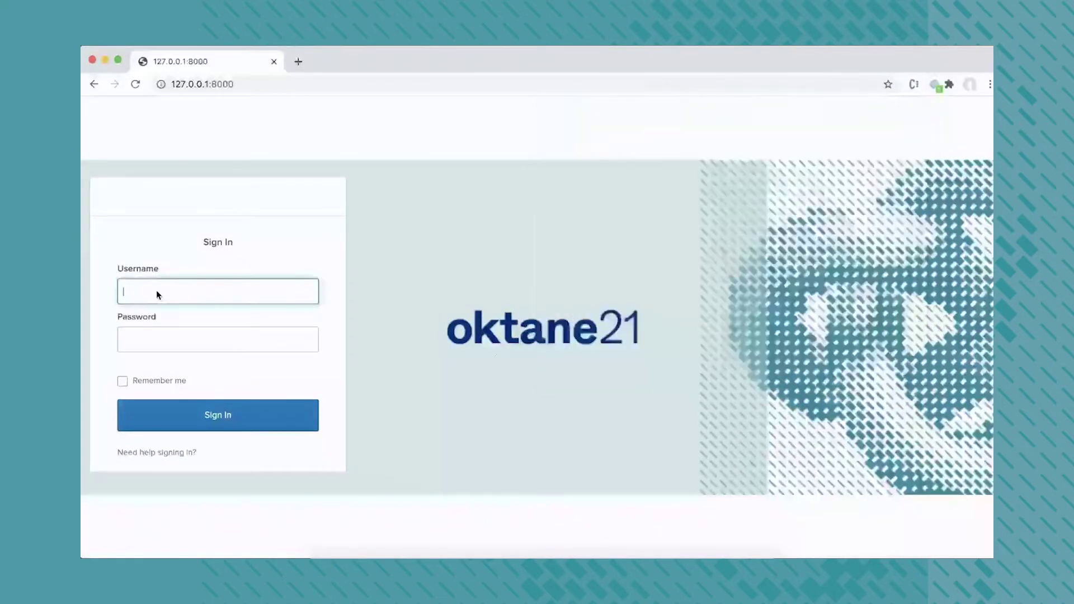
# Sign in to oktane21 with the test user's credentials, which fails with an internal error, then return to Okta admin
pyautogui.write('s')
pyautogui.write('igdeal')
pyautogui.press('Tab')
pyautogui.write('••••••••••••••••')
pyautogui.press('Return')
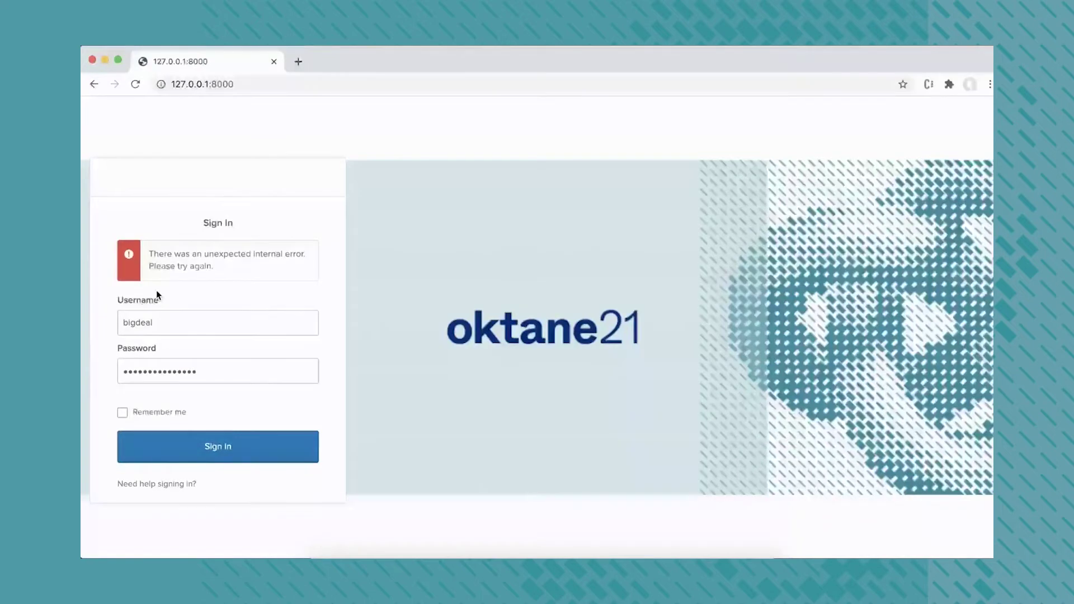
pyautogui.rightClick(520, 553)
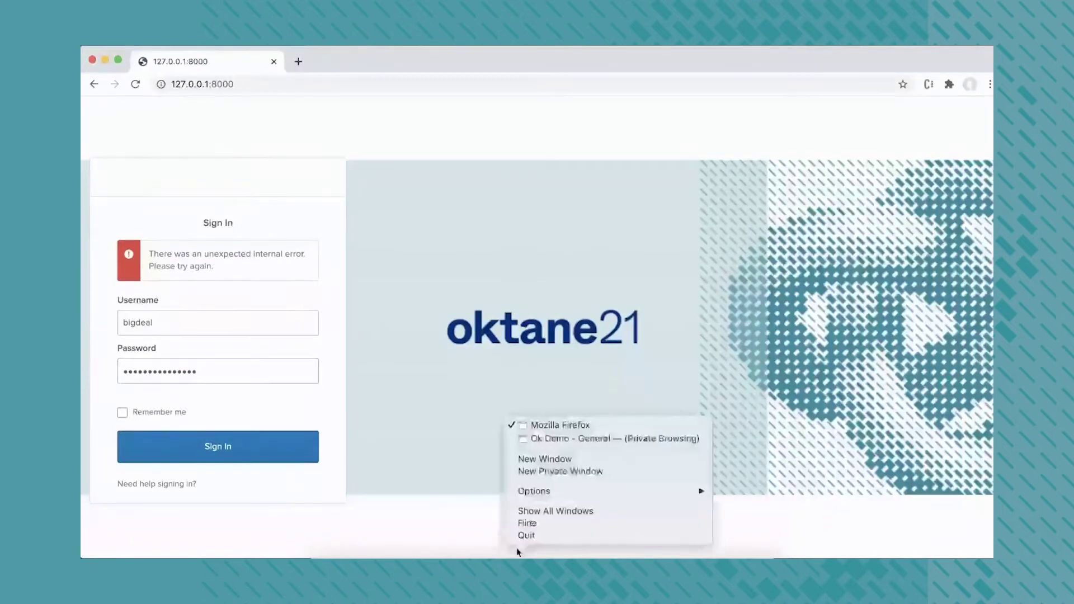
pyautogui.click(540, 439)
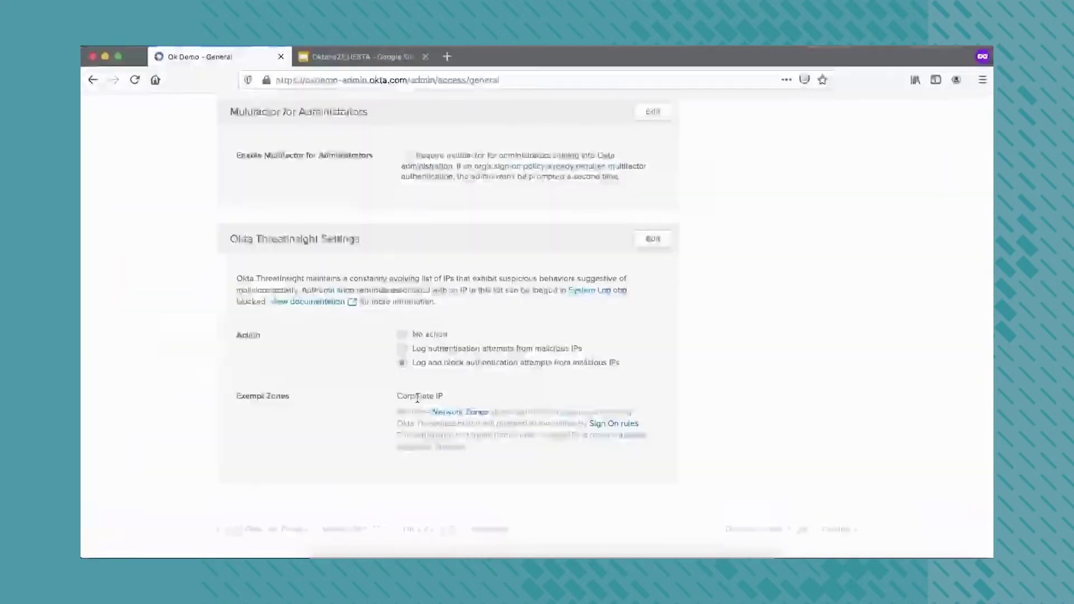
# In the System Log, expand the security.threat.detected event from 18.208.56.149 denied as Password Spray
pyautogui.scroll(10, 447, 358)
pyautogui.moveTo(612, 174)
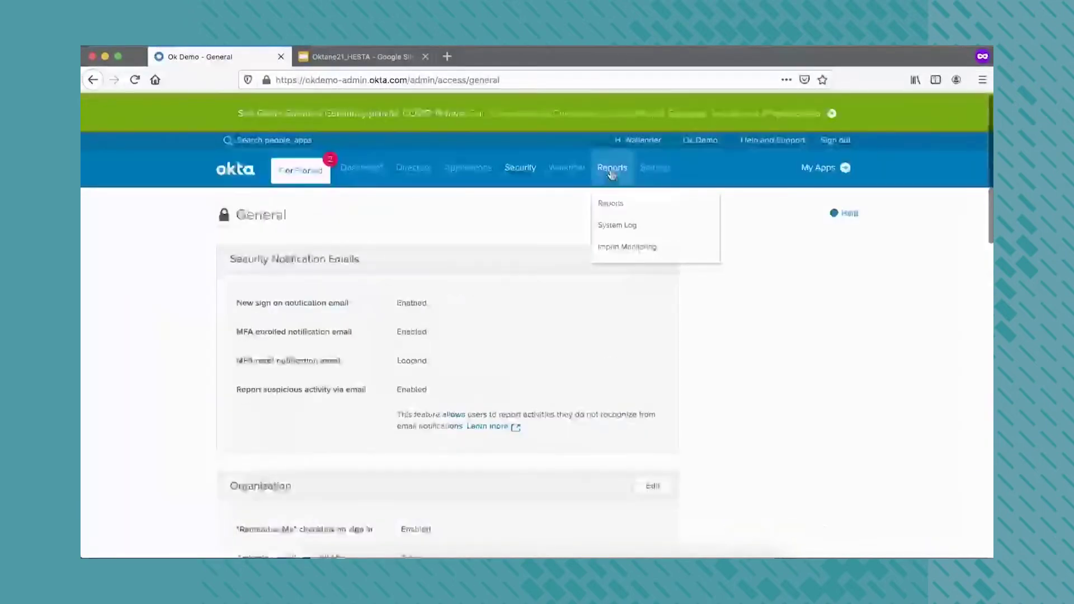
pyautogui.click(627, 247)
pyautogui.click(617, 225)
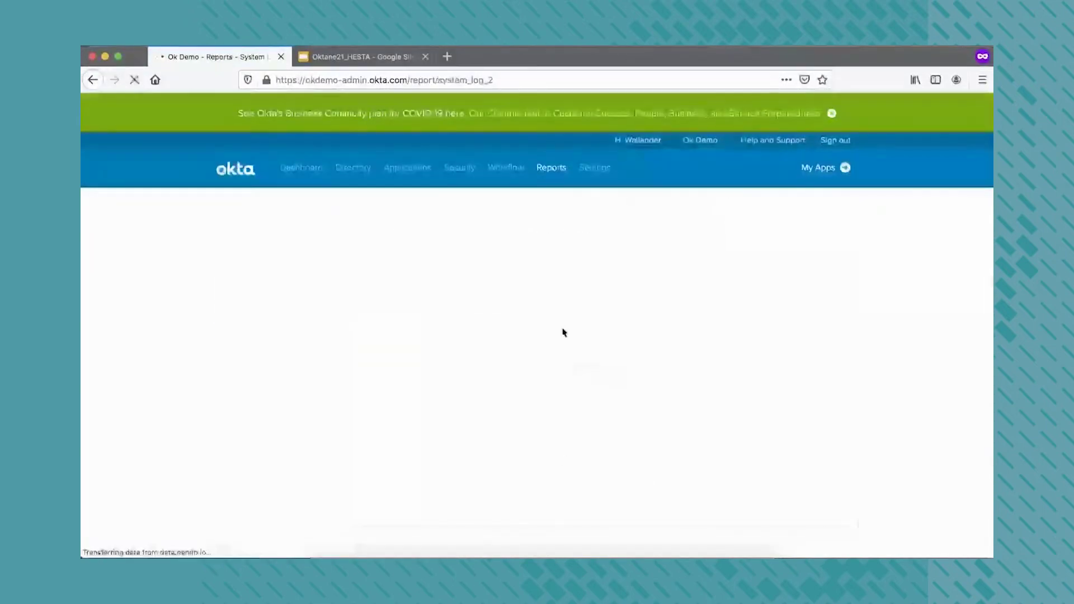
pyautogui.scroll(-5, 319, 413)
pyautogui.scroll(-1, 220, 264)
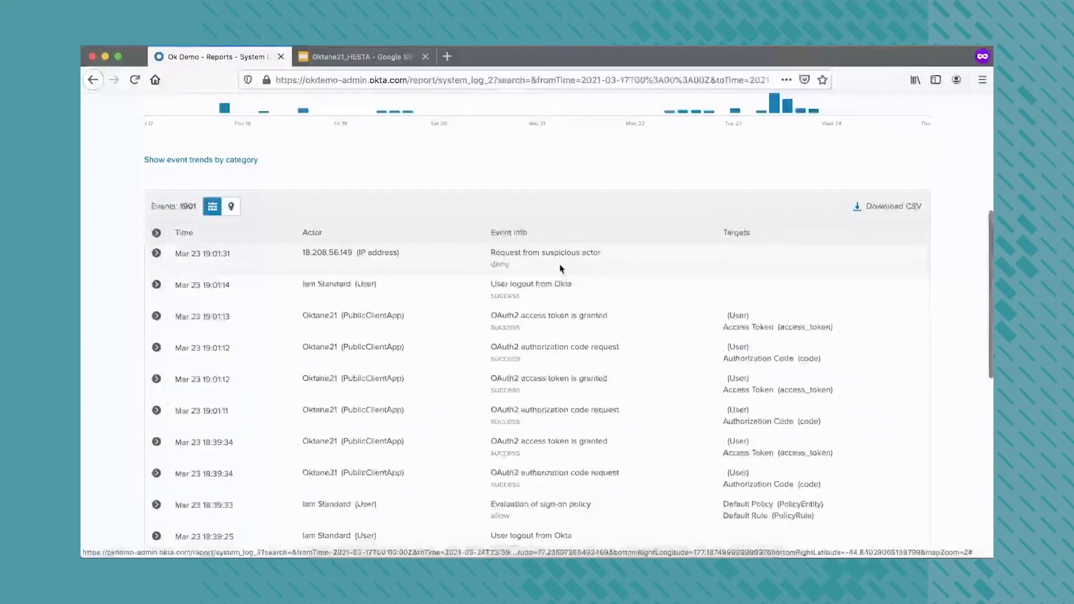
pyautogui.click(394, 252)
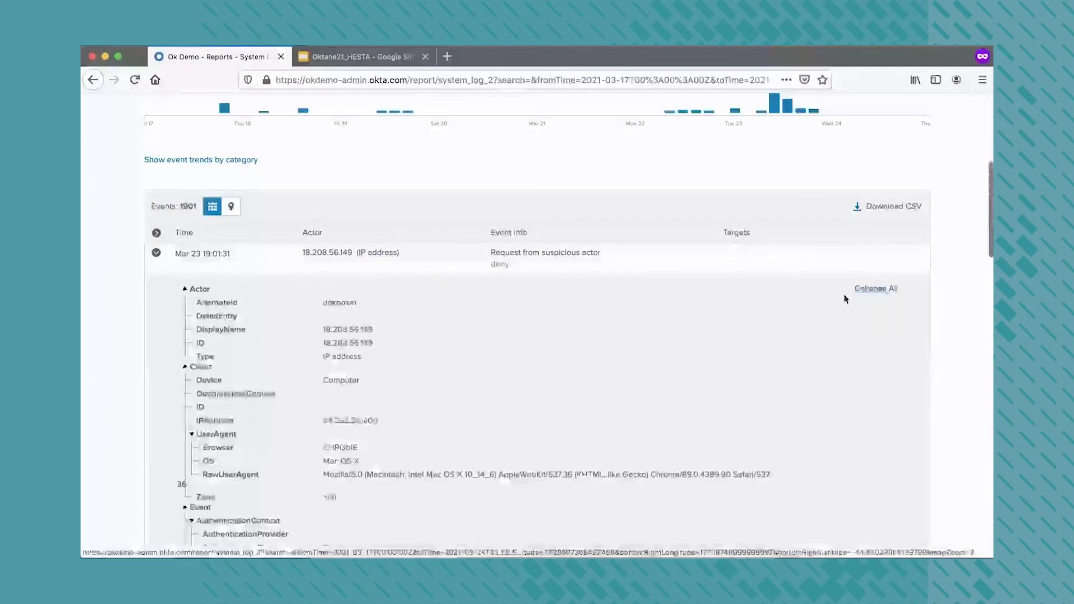
pyautogui.scroll(-7, 556, 367)
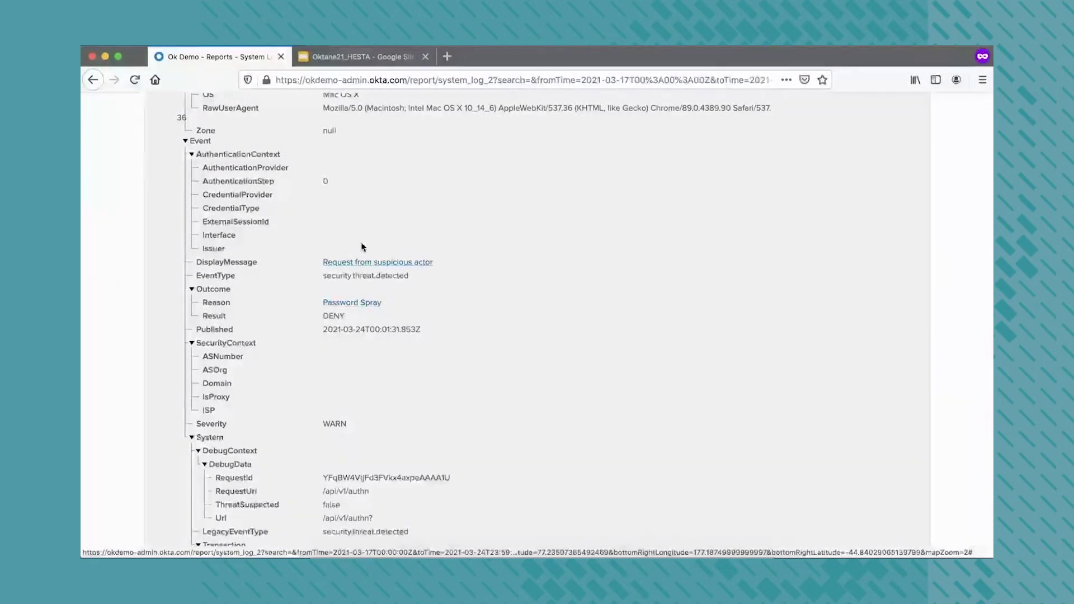
pyautogui.scroll(2, 465, 323)
pyautogui.scroll(2, 465, 324)
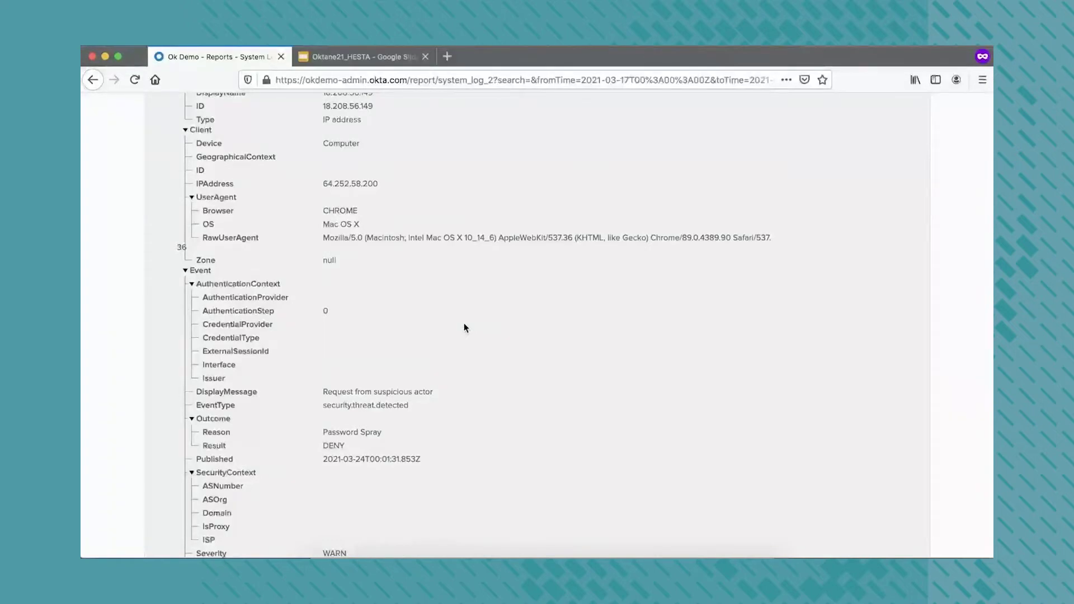
pyautogui.scroll(5, 465, 324)
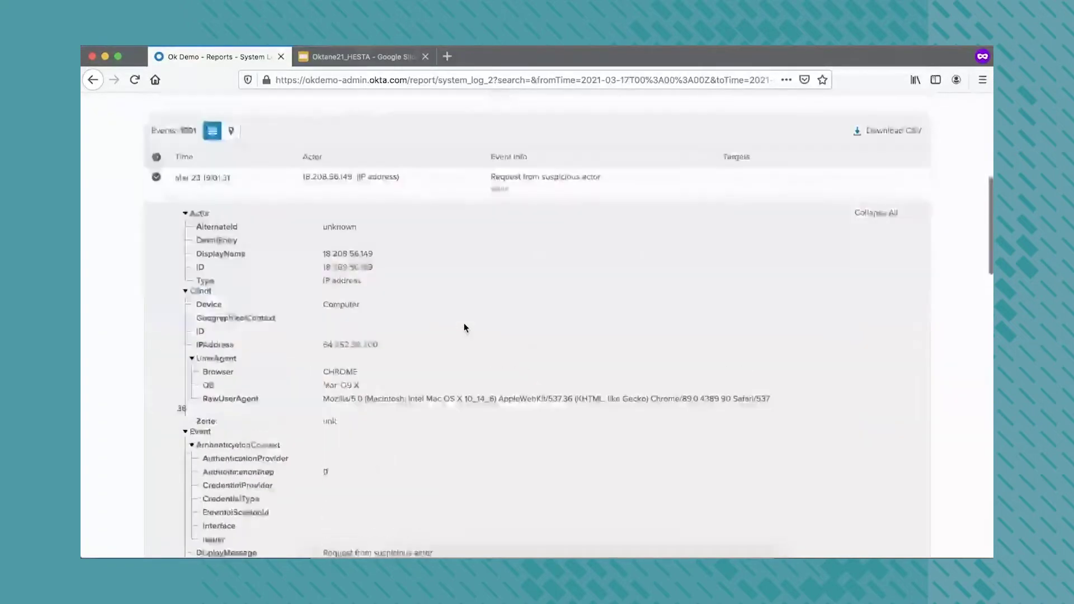
pyautogui.scroll(4, 464, 327)
pyautogui.scroll(3, 464, 328)
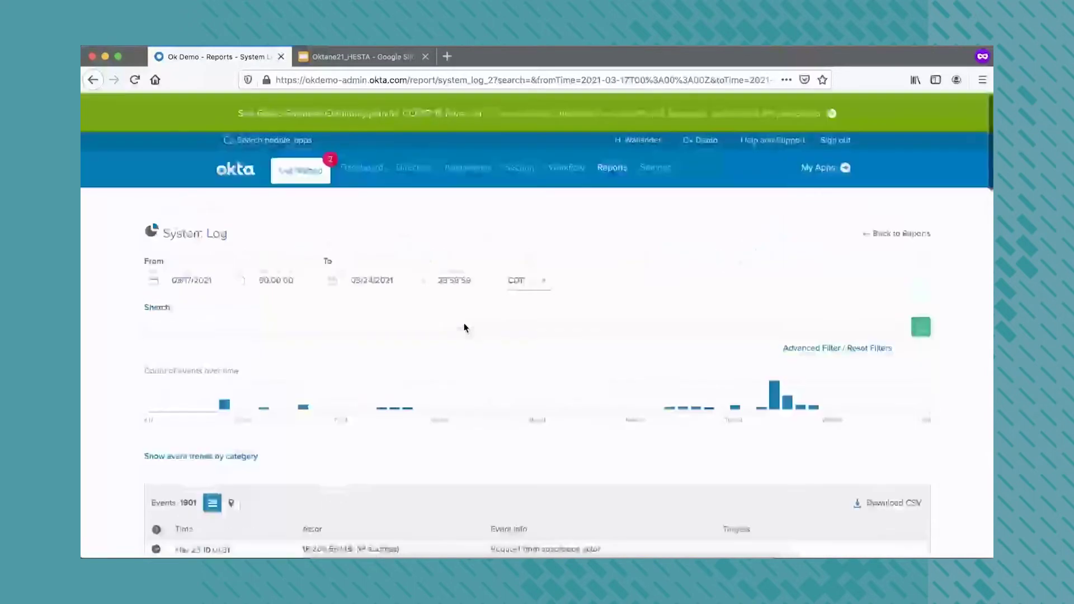
# Review the High Security password policy: 15-character minimum, lockout after 3 attempts, and two recovery rules
pyautogui.moveTo(474, 177)
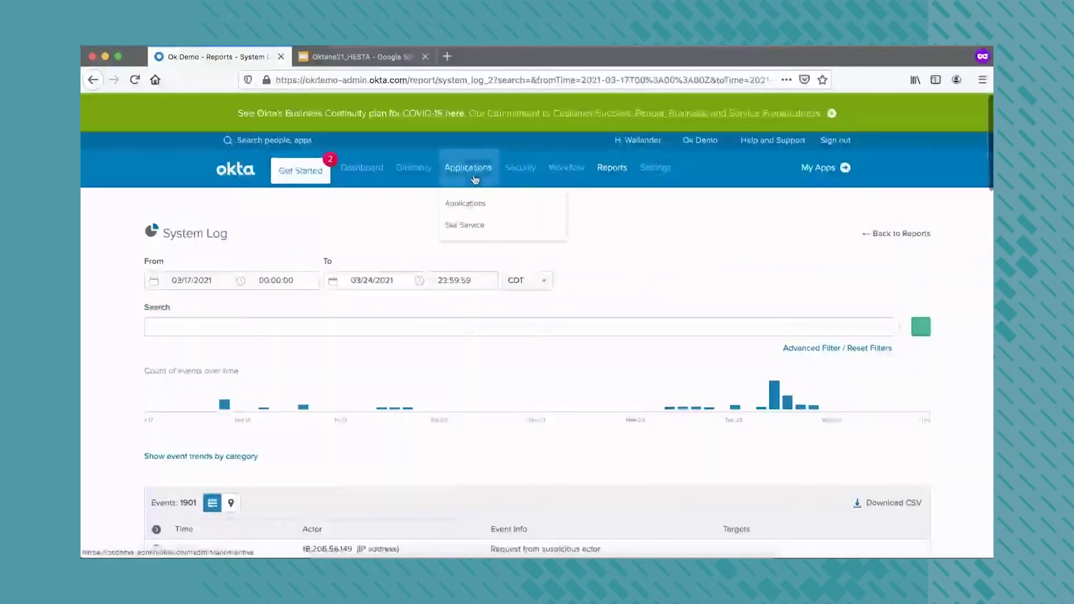
pyautogui.moveTo(519, 174)
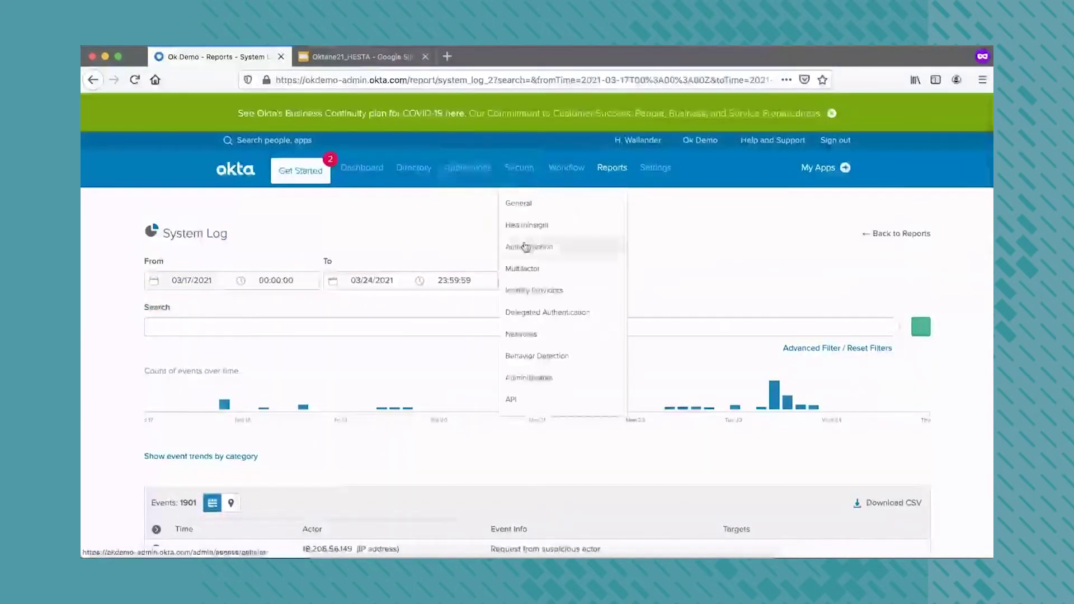
pyautogui.click(525, 246)
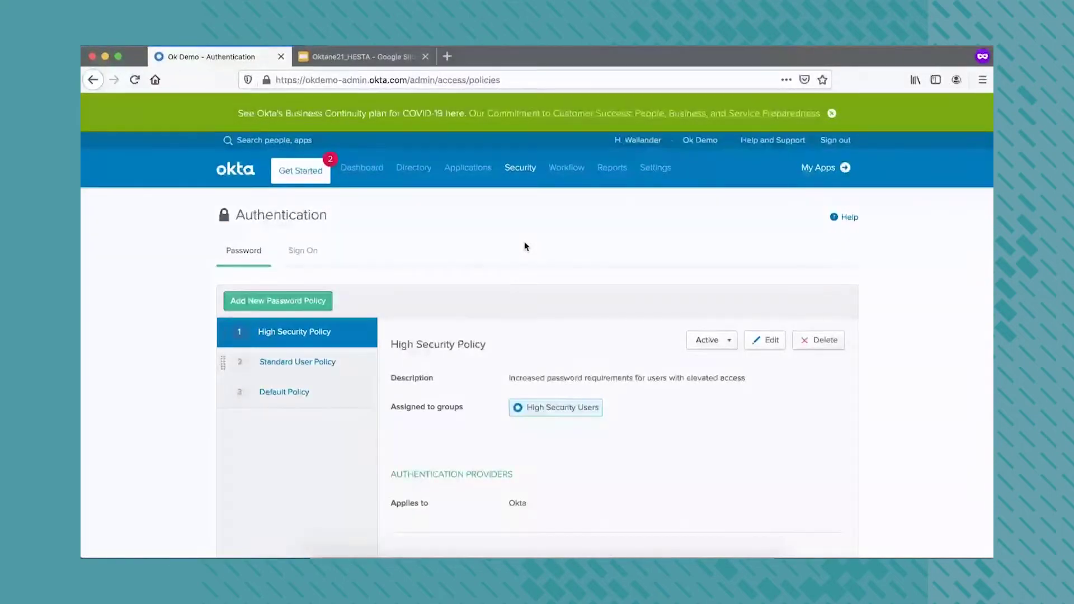
pyautogui.scroll(-1, 568, 257)
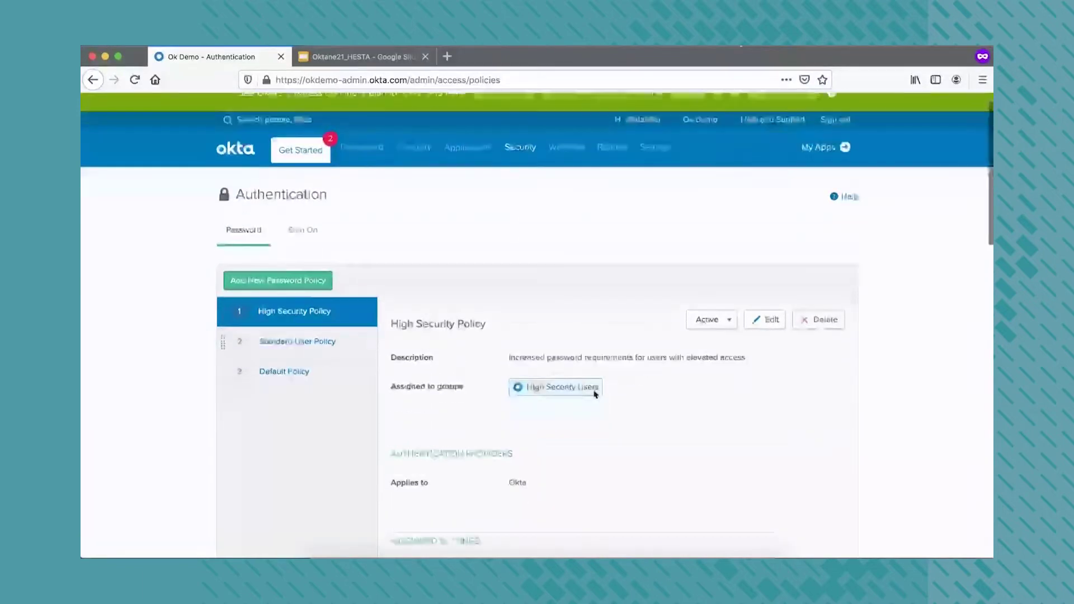
pyautogui.scroll(-5, 595, 395)
pyautogui.scroll(1, 594, 390)
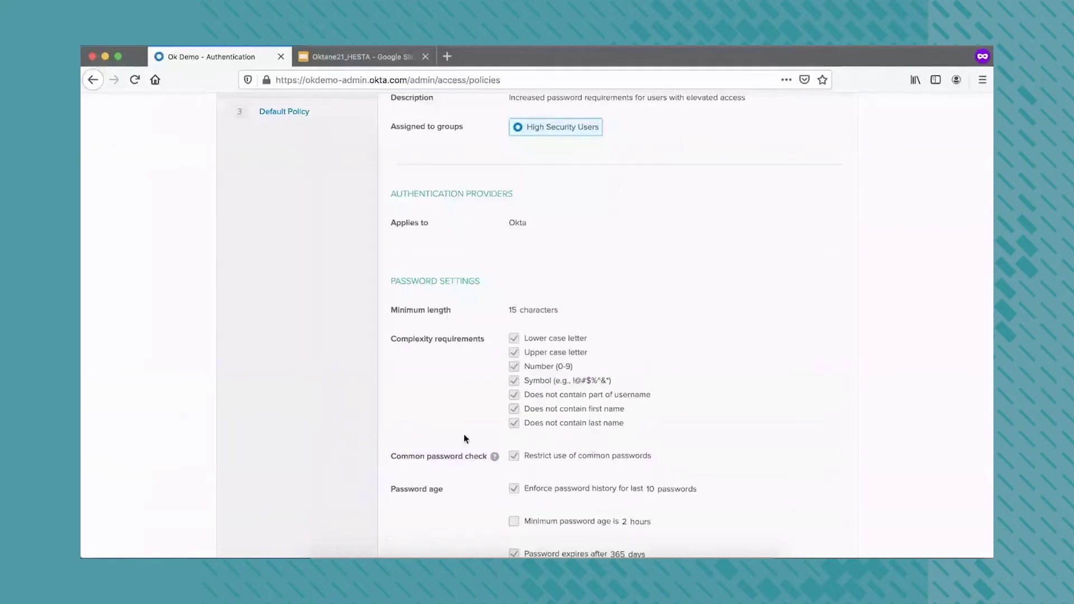
pyautogui.scroll(-3, 534, 498)
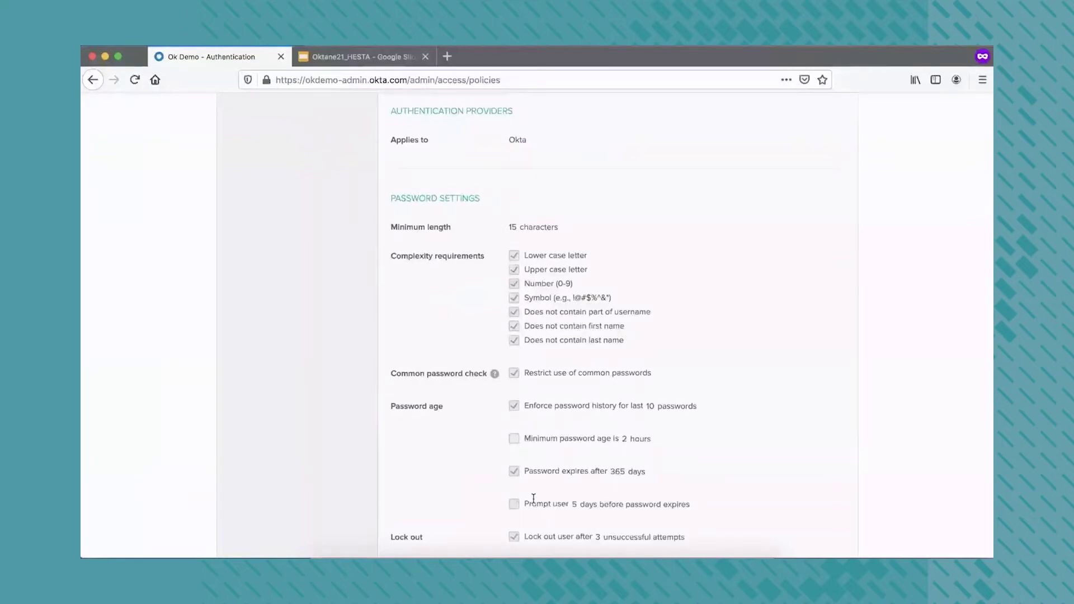
pyautogui.scroll(-3, 534, 498)
pyautogui.scroll(-4, 533, 498)
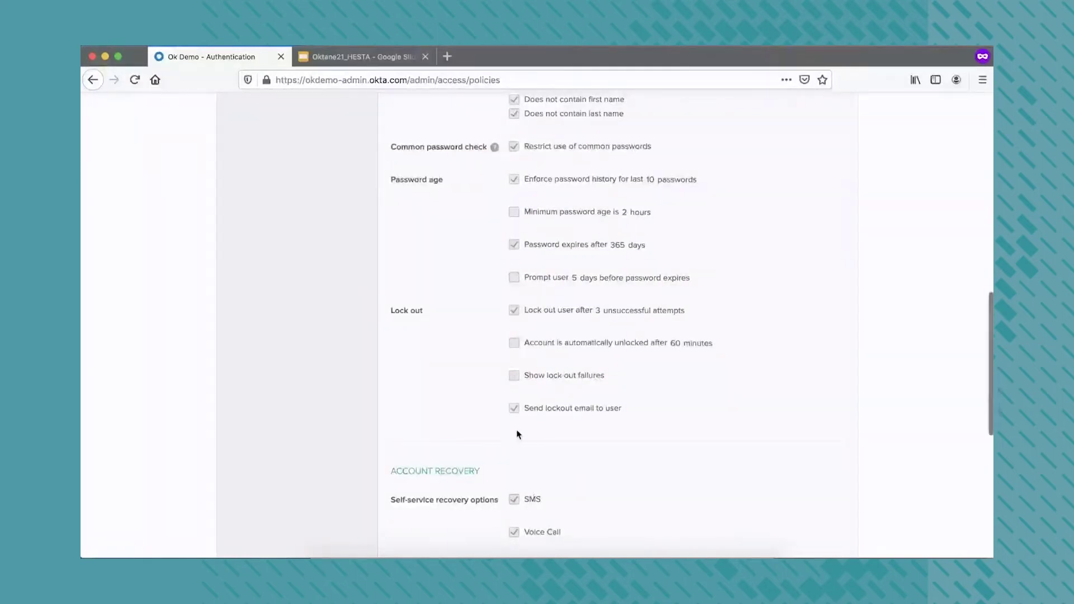
pyautogui.scroll(-7, 516, 430)
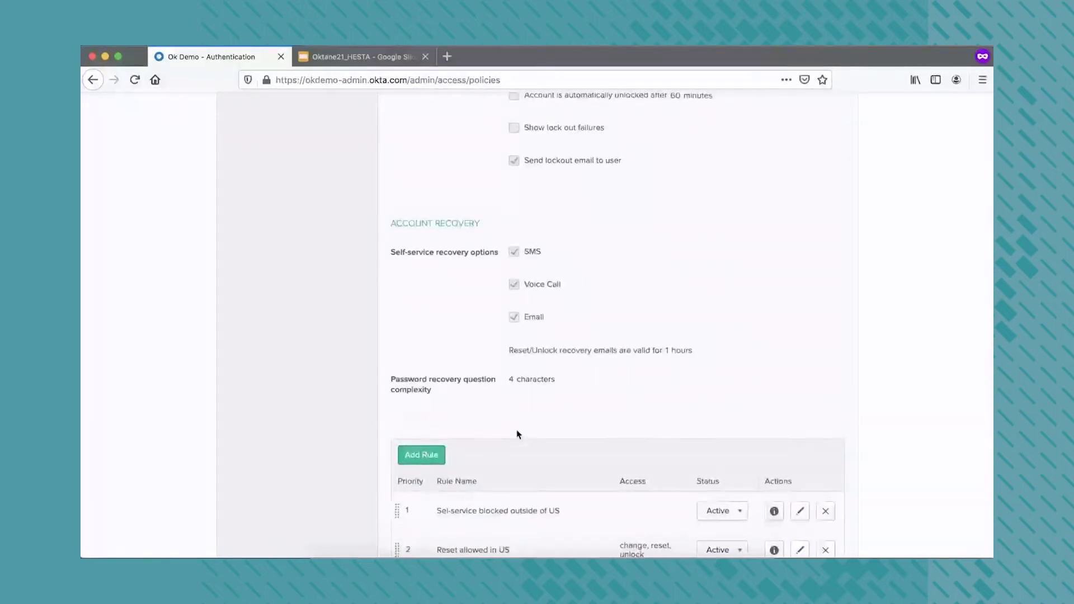
pyautogui.scroll(-3, 516, 431)
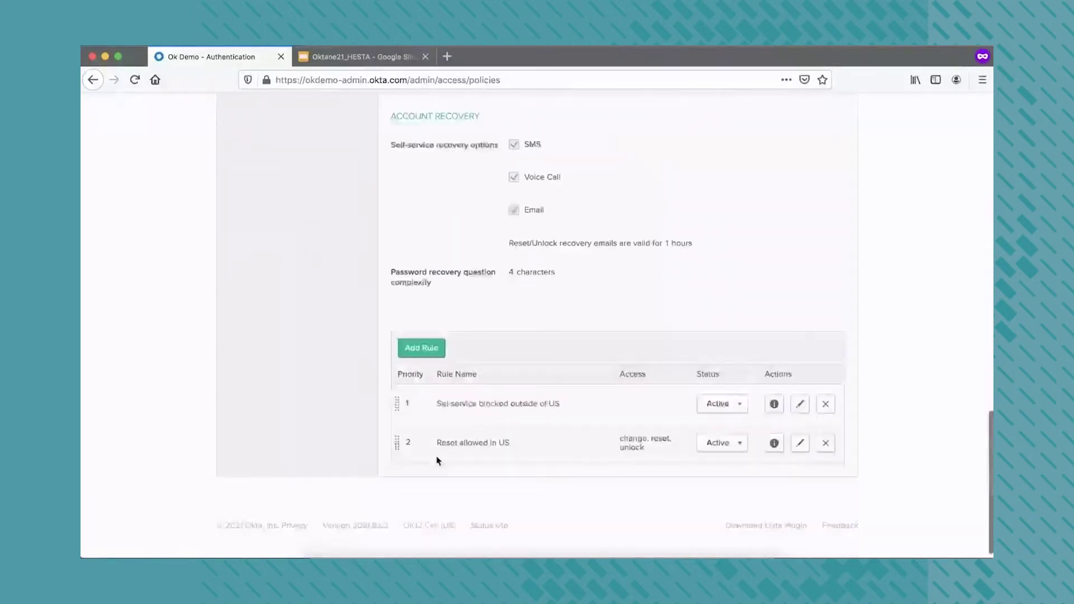
pyautogui.click(800, 444)
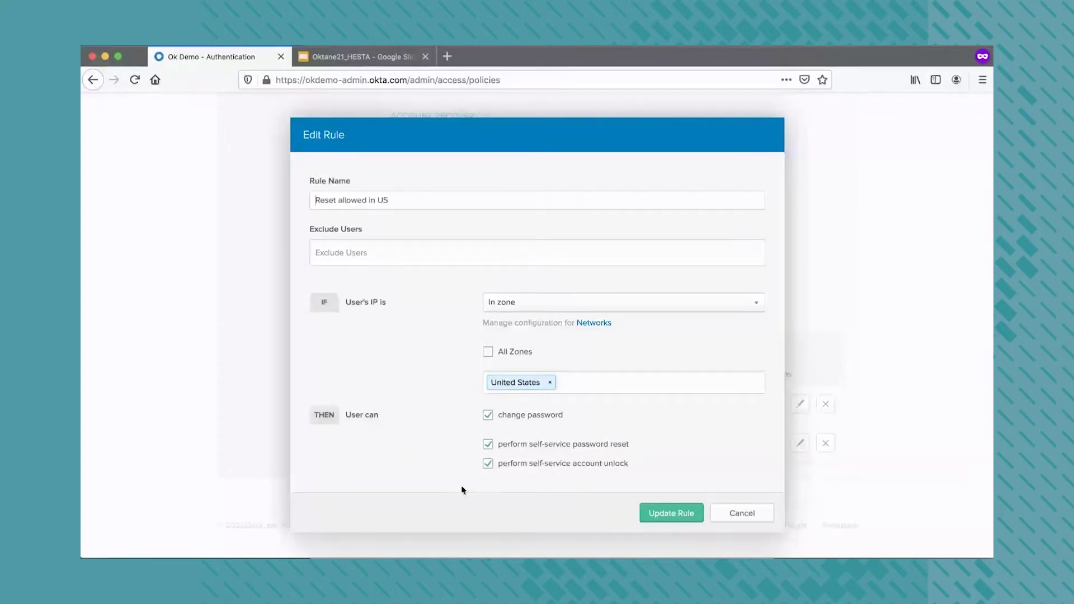
pyautogui.click(770, 521)
pyautogui.click(799, 405)
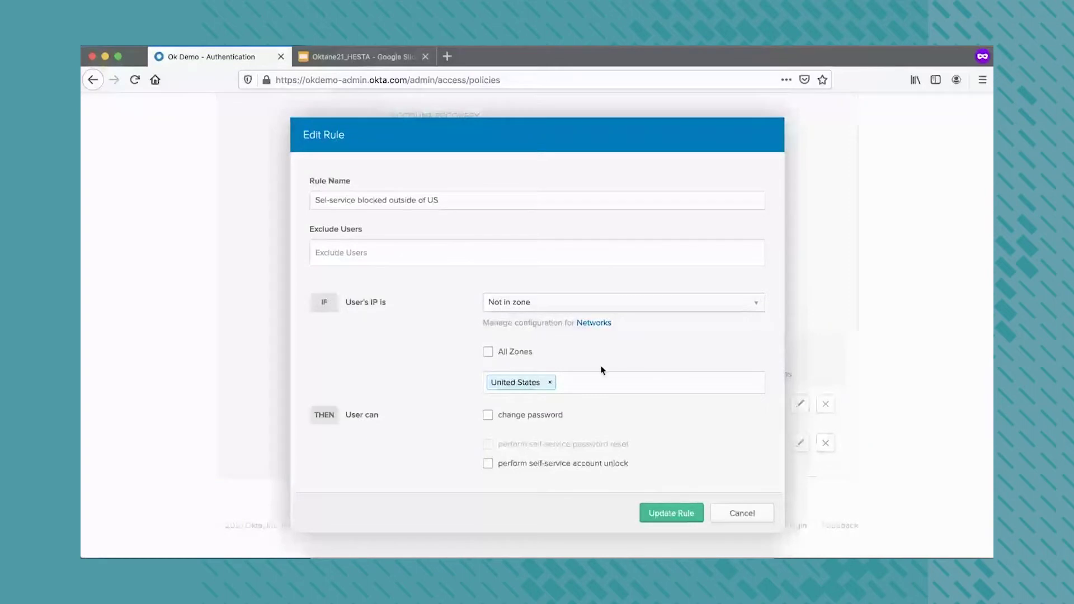
pyautogui.click(742, 514)
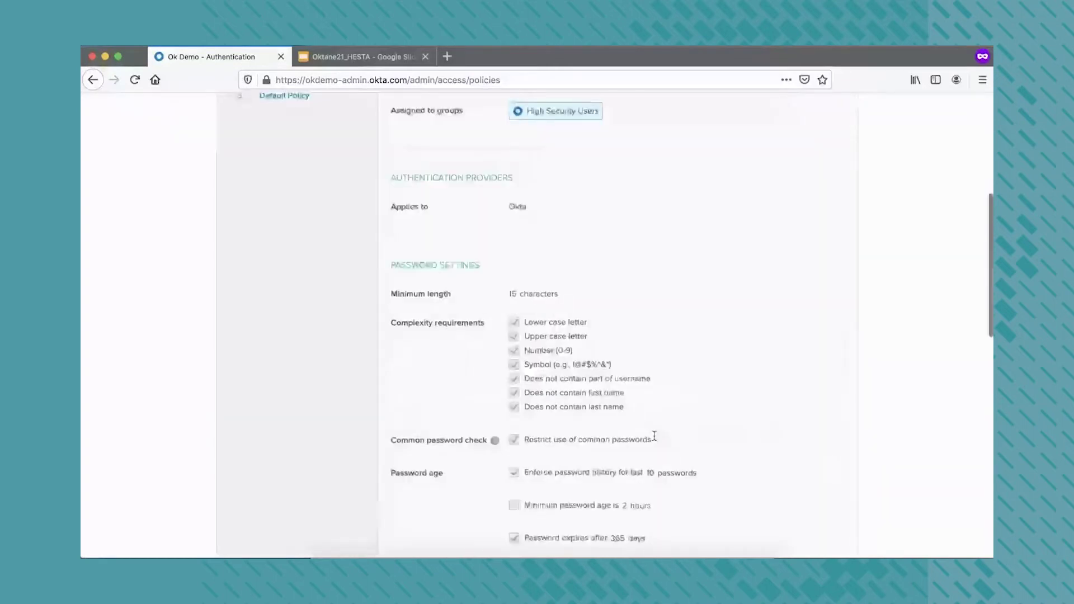
# Review the Standard User Policy: 8-character minimum, 3-attempt lockout, and its Self-service reset allowed rule
pyautogui.scroll(2, 342, 185)
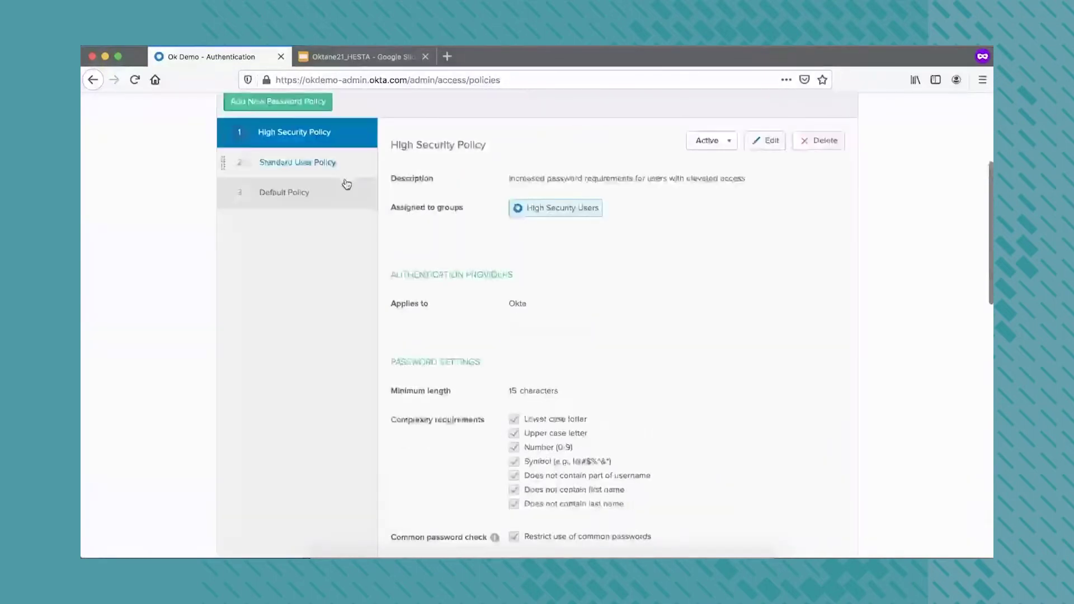
pyautogui.click(336, 165)
pyautogui.scroll(-1, 549, 414)
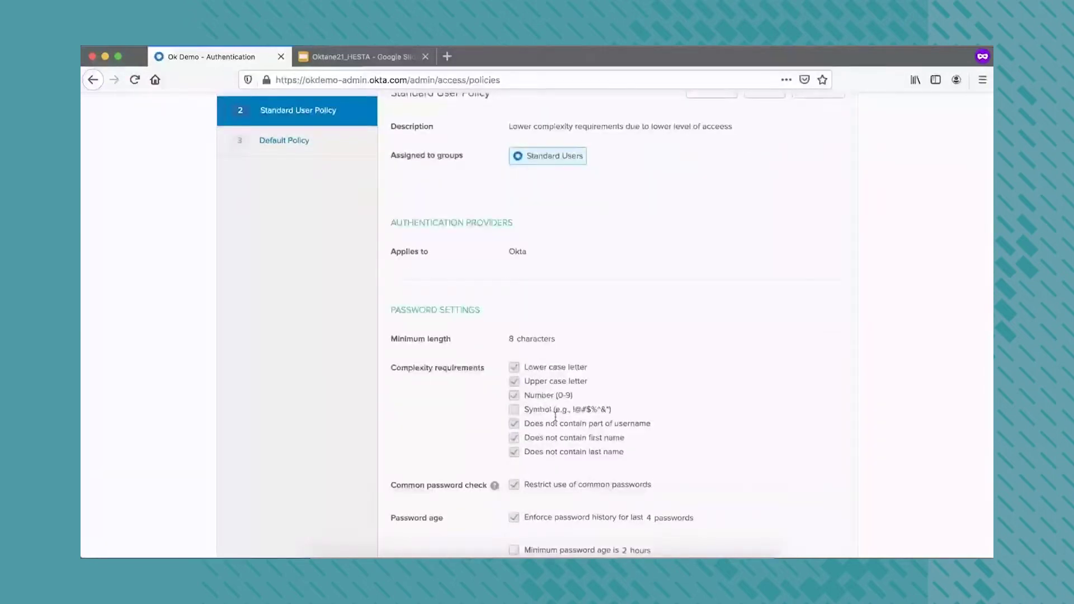
pyautogui.scroll(-2, 548, 415)
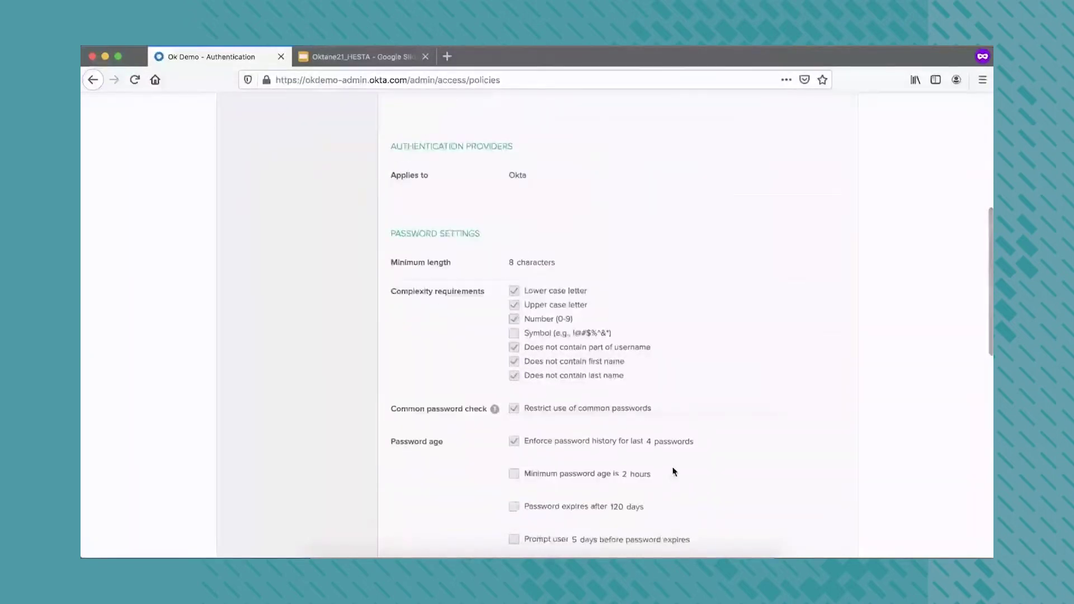
pyautogui.scroll(-5, 673, 472)
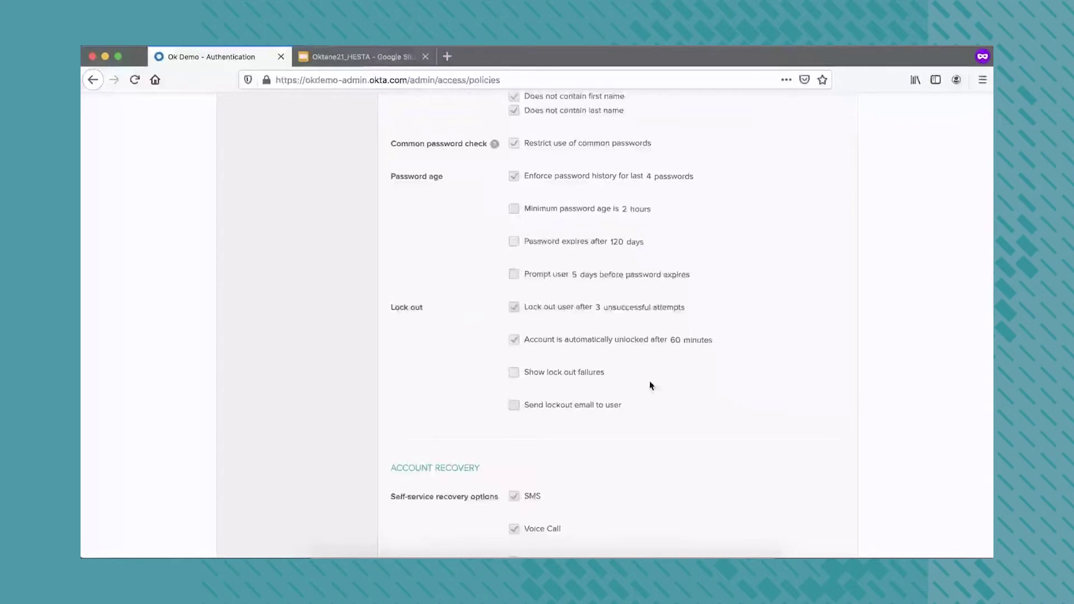
pyautogui.scroll(-5, 650, 385)
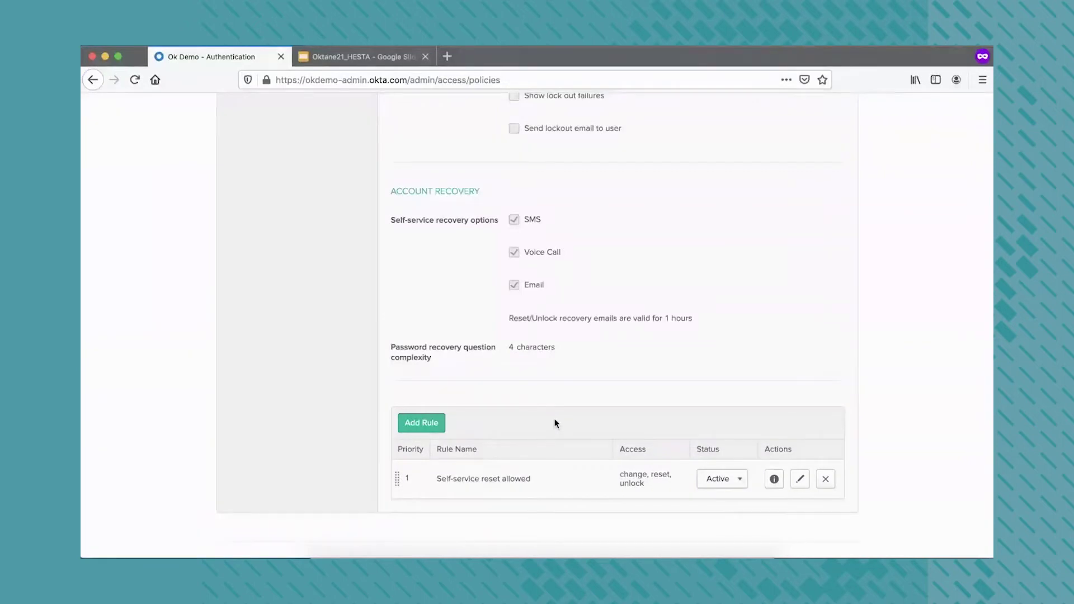
pyautogui.scroll(3, 555, 424)
pyautogui.scroll(-3, 556, 424)
pyautogui.scroll(15, 555, 424)
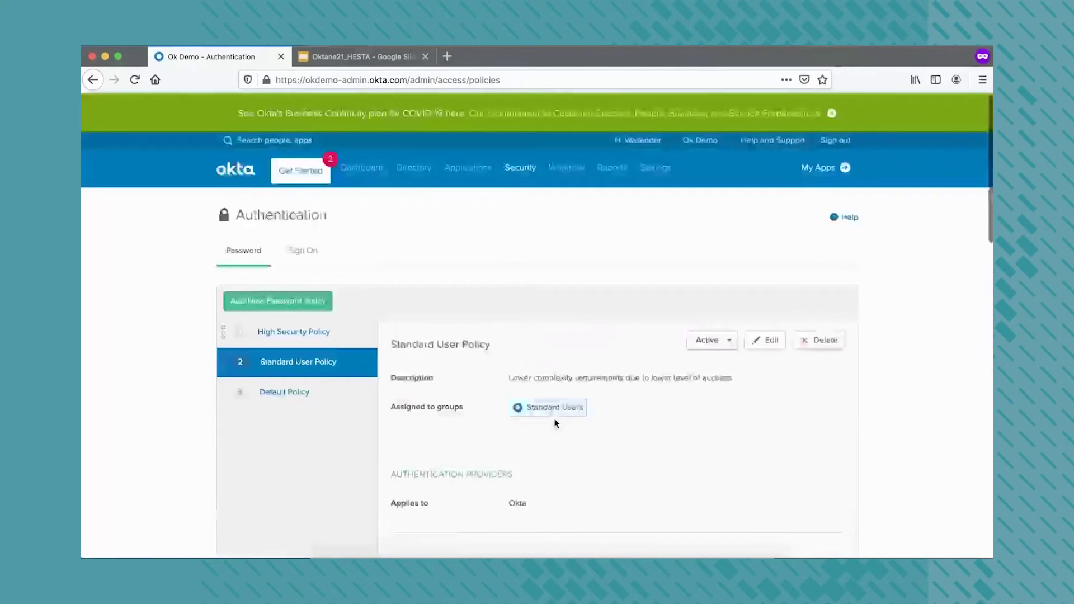
pyautogui.moveTo(522, 187)
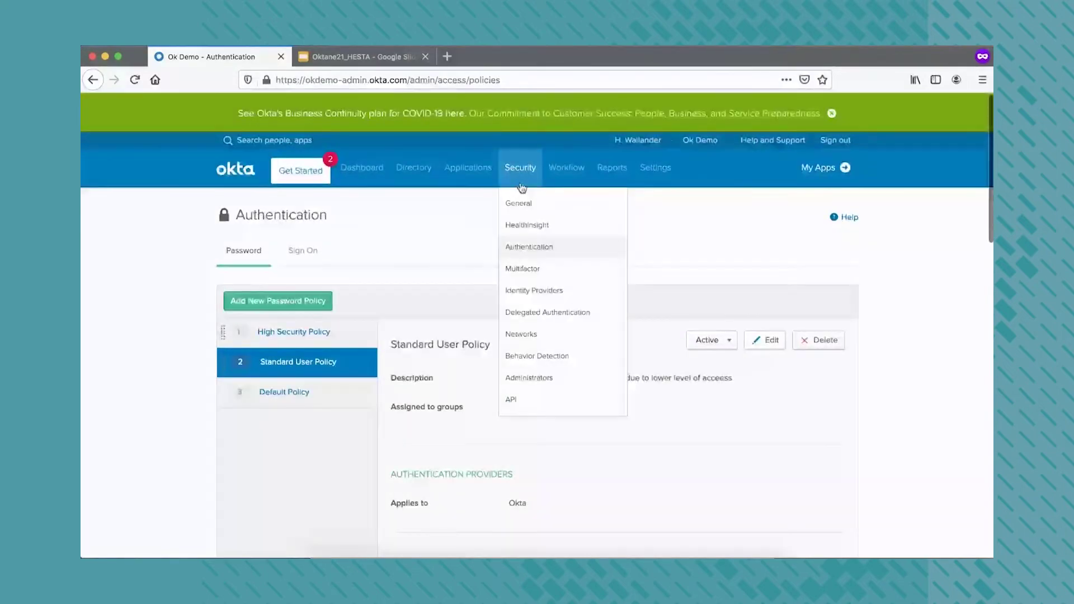
# Inspect the SMS Authentication status options and FIDO2 (WebAuthn) details, leaving both factors active
pyautogui.click(522, 269)
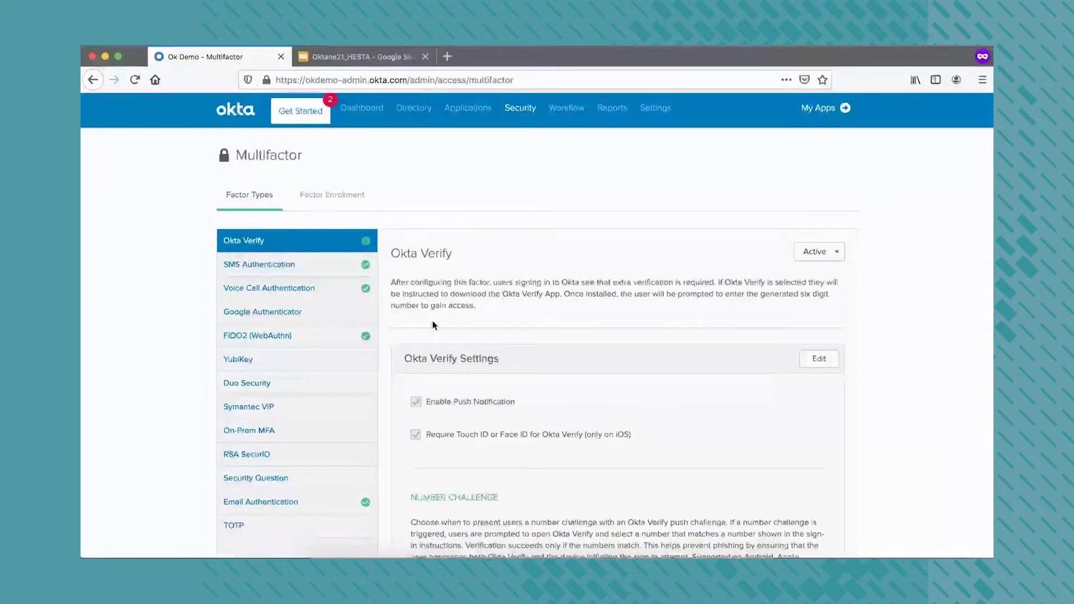
pyautogui.click(341, 267)
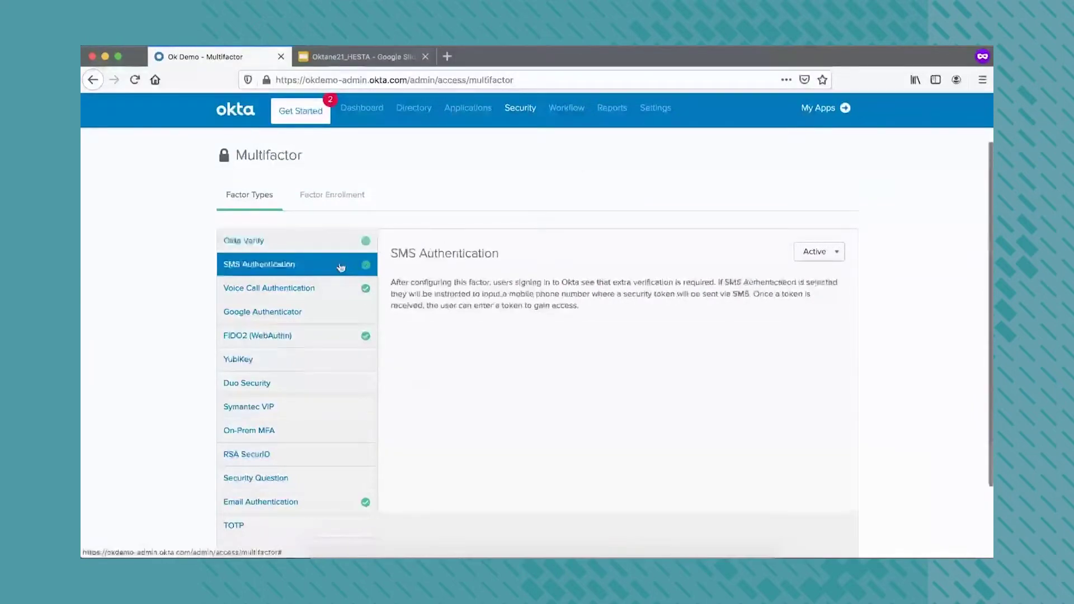
pyautogui.click(821, 255)
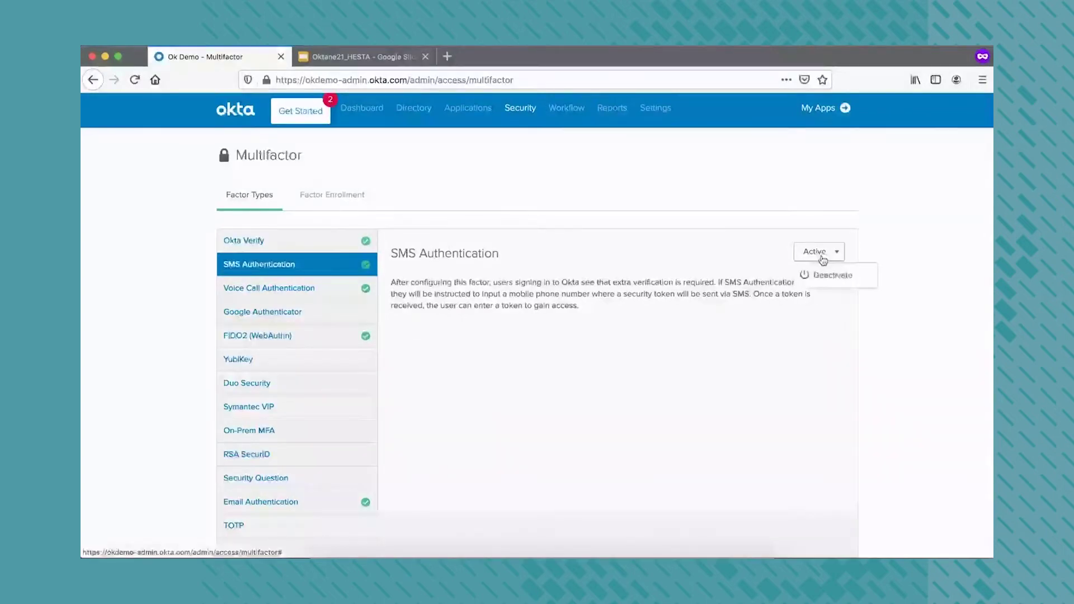
pyautogui.click(327, 338)
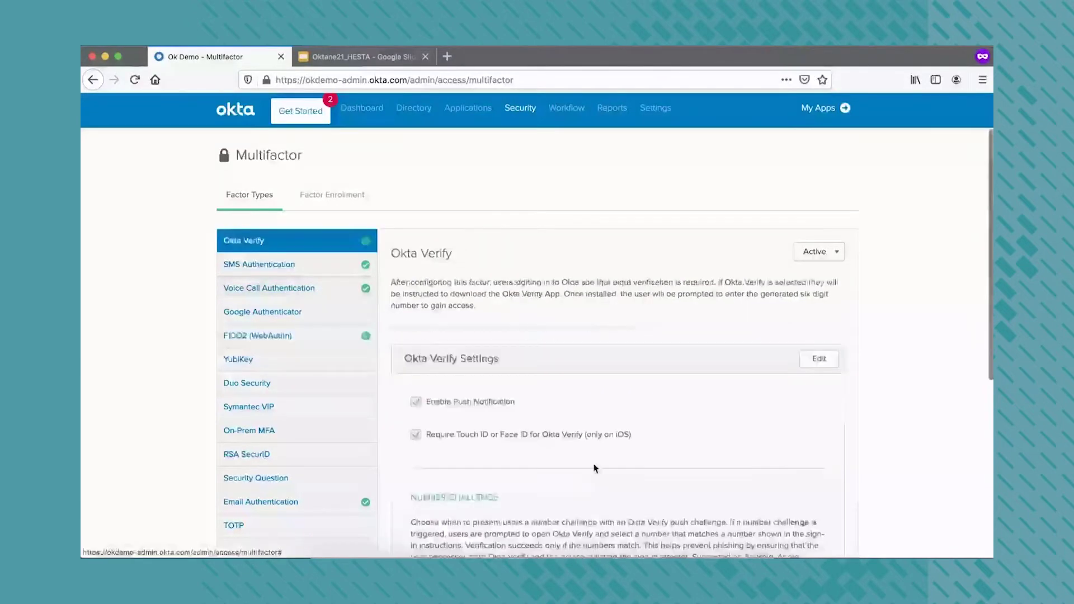
pyautogui.scroll(-1, 595, 468)
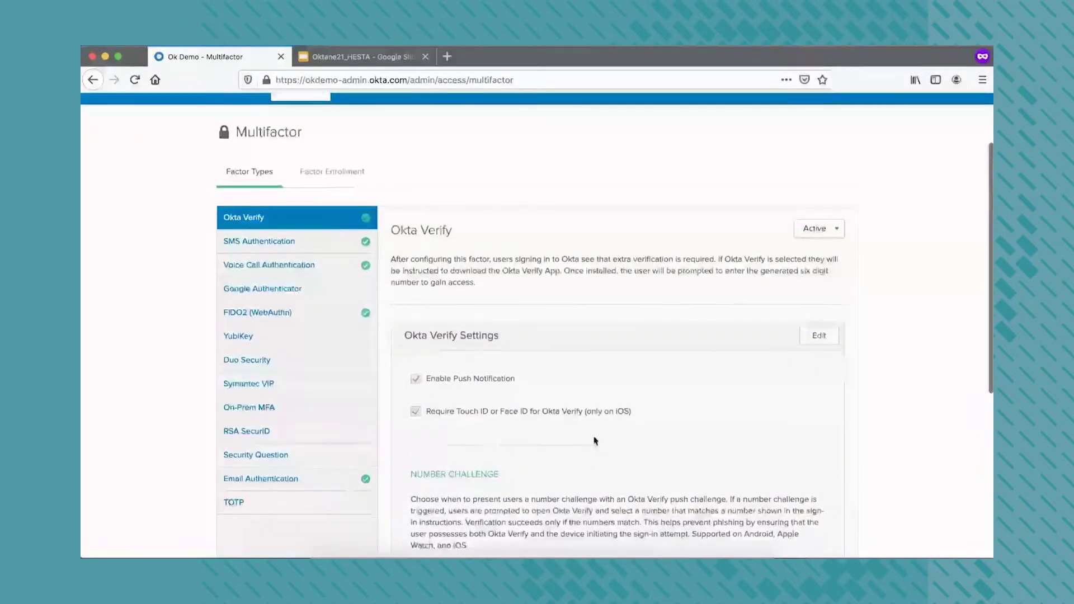
pyautogui.scroll(3, 486, 440)
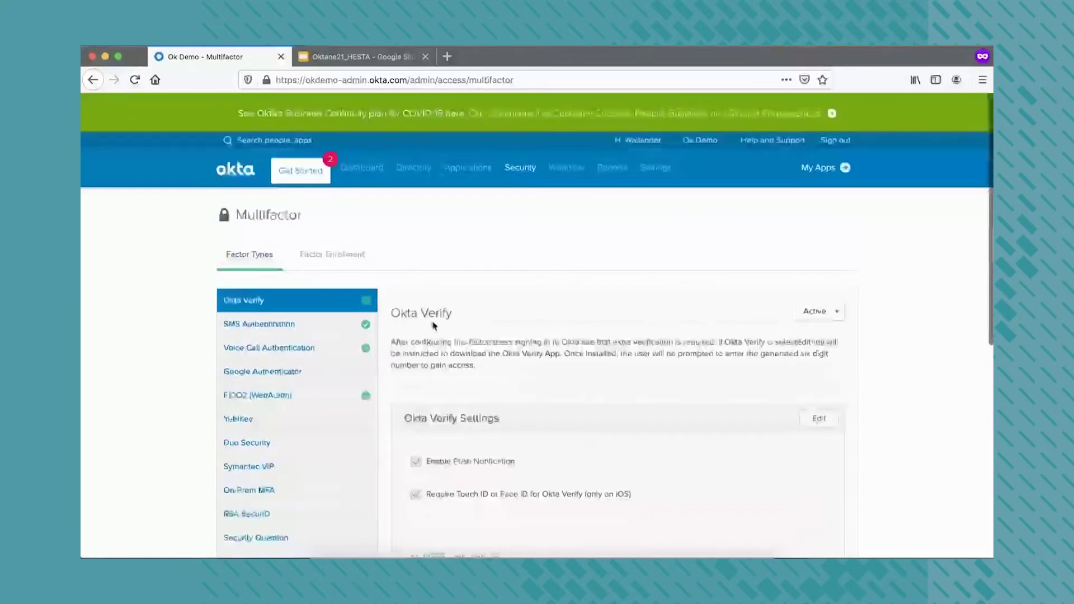
# Review the factor enrollment policies, including the Standard User Enrollment Policy
pyautogui.click(358, 256)
pyautogui.scroll(-3, 452, 395)
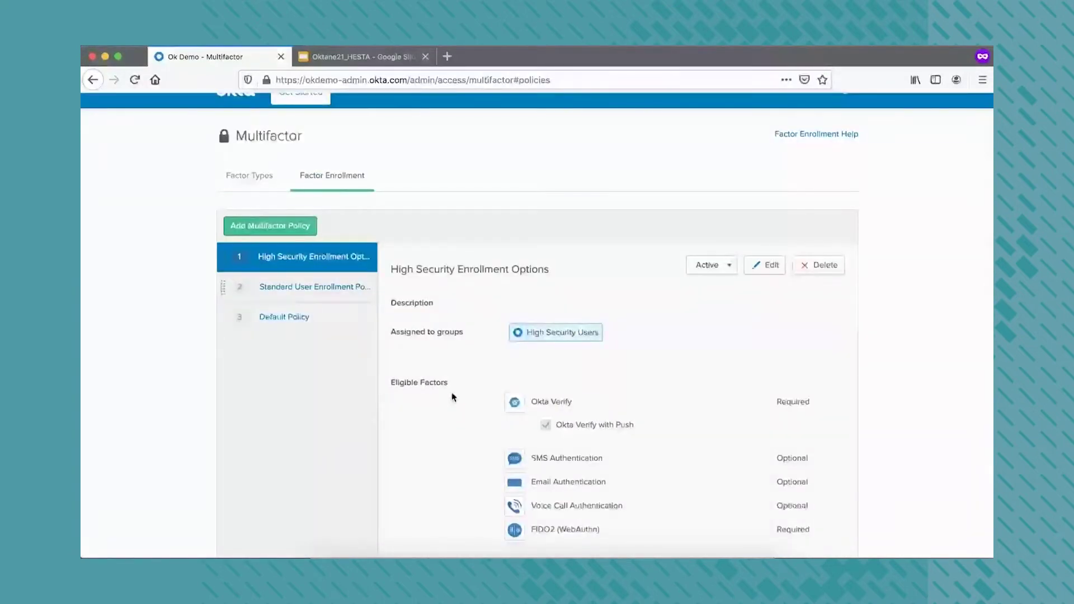
pyautogui.scroll(-3, 451, 392)
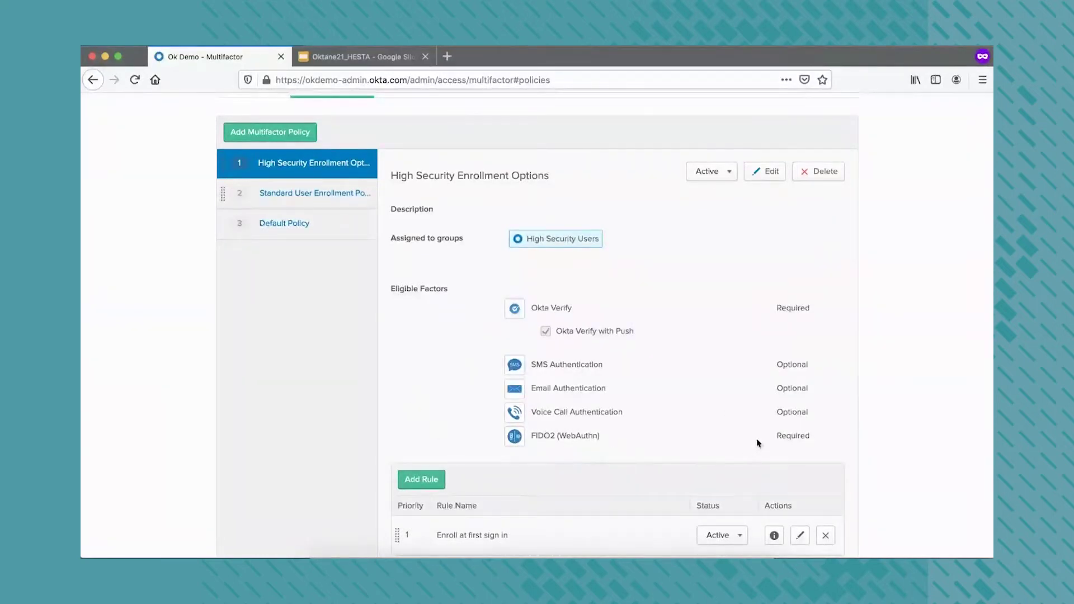
pyautogui.click(334, 200)
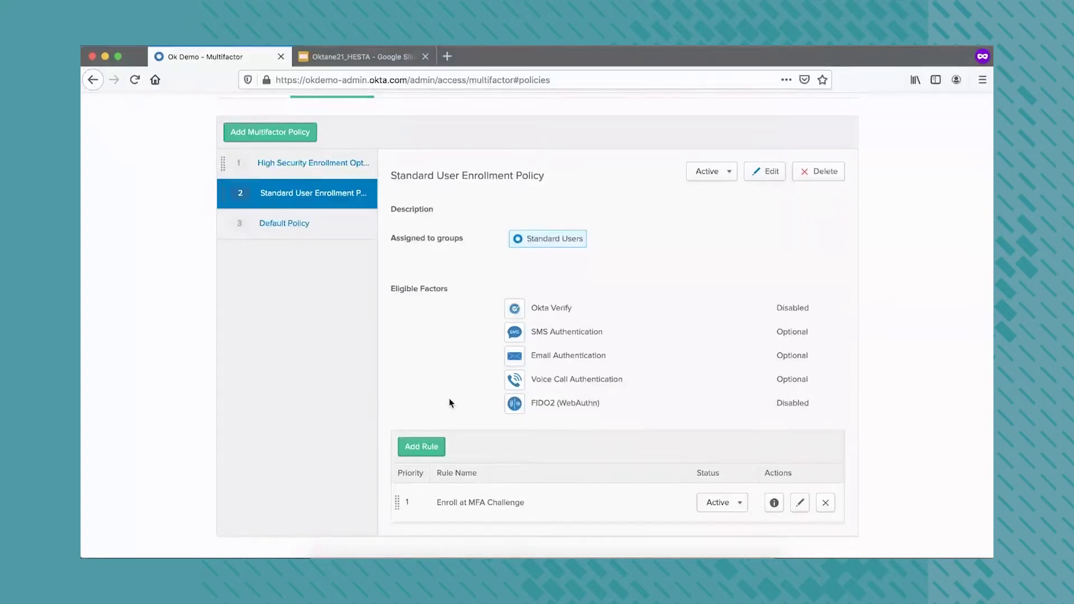
pyautogui.scroll(3, 449, 403)
# Show the Authentication sign-on policies with the High Security Policy's United States Restriction rule
pyautogui.moveTo(499, 178)
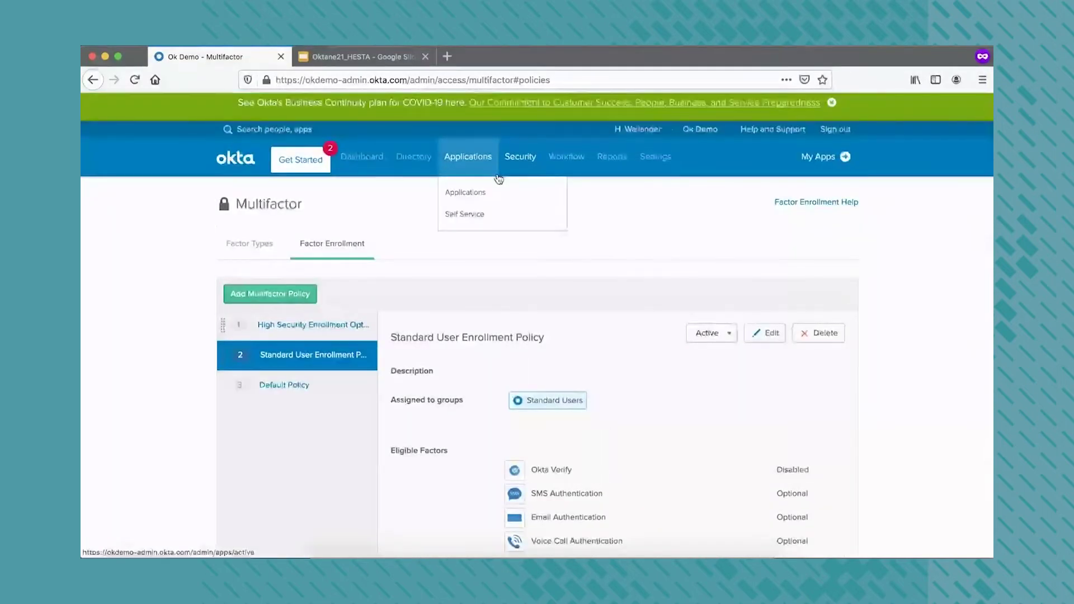
pyautogui.click(524, 241)
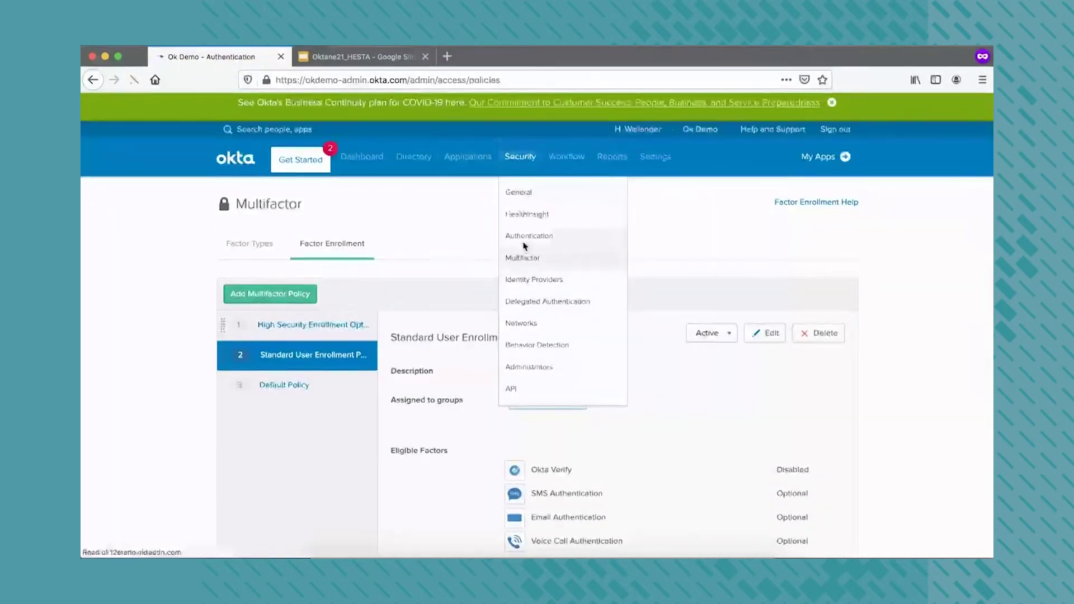
pyautogui.click(305, 250)
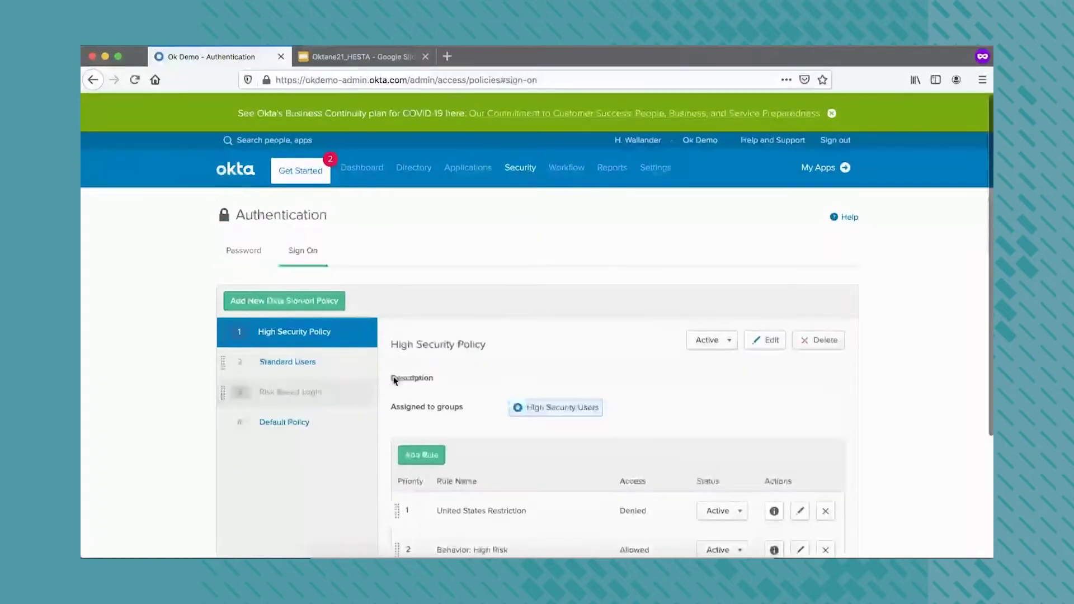
# Review the inactive Risk Based Login policy's High, Medium and Low Risk rules, closing Low Risk unchanged
pyautogui.click(335, 398)
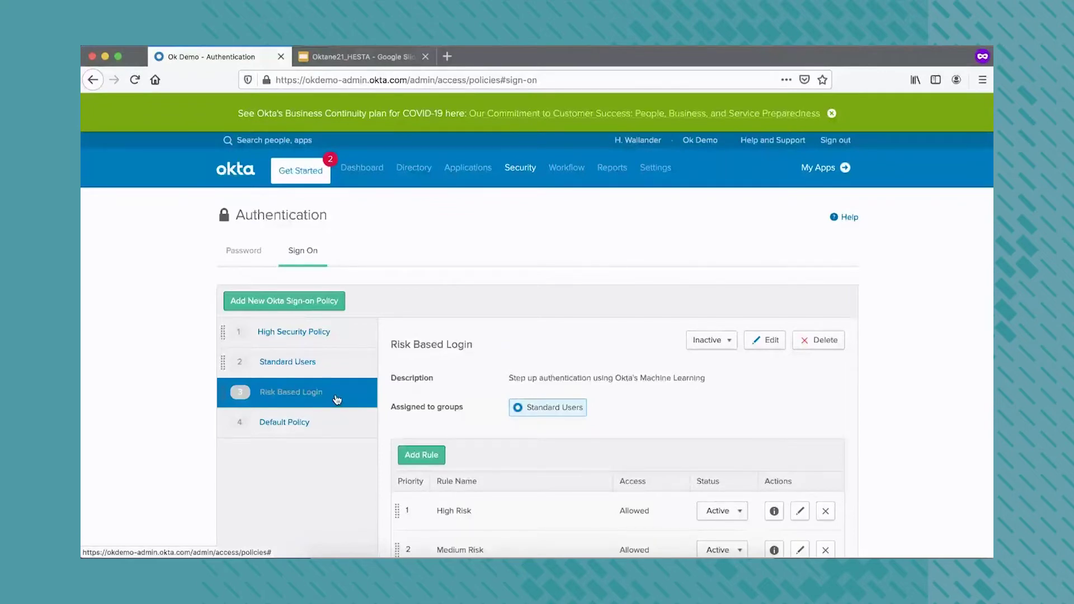
pyautogui.scroll(-3, 336, 399)
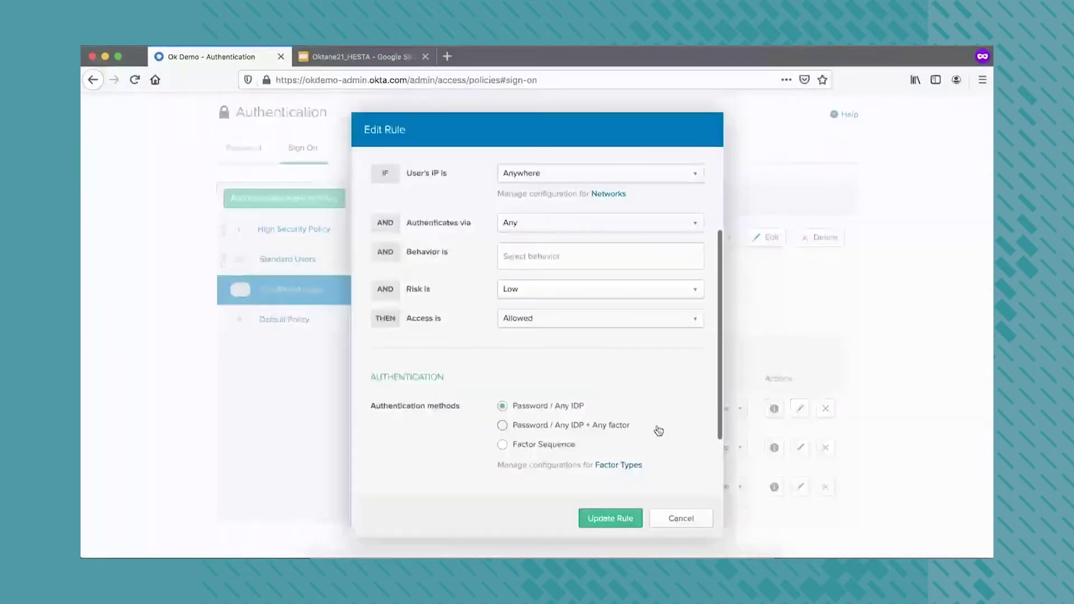
pyautogui.scroll(-1, 658, 431)
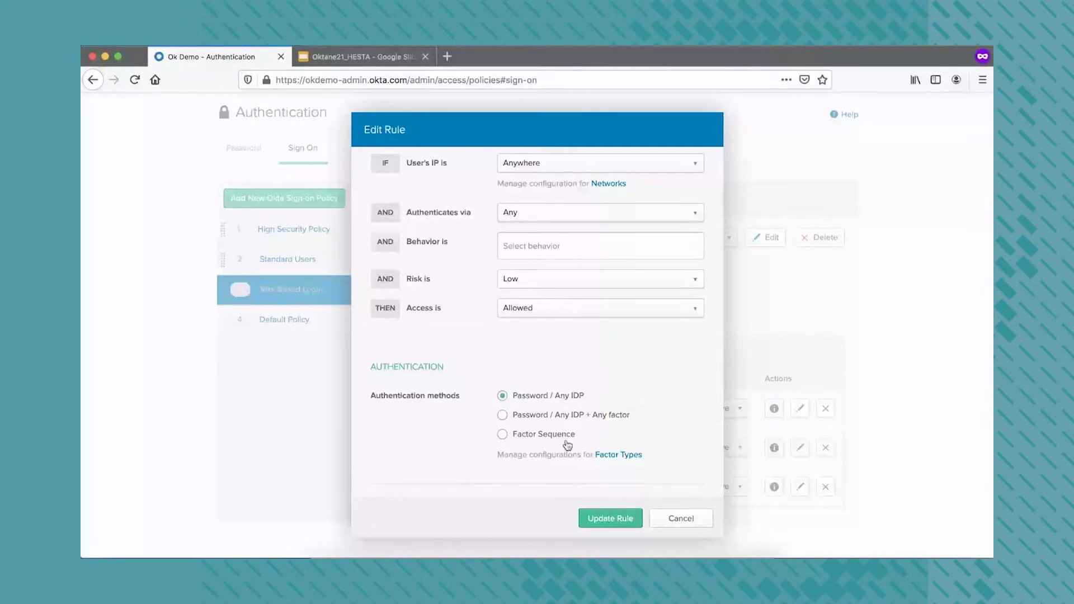
pyautogui.click(685, 516)
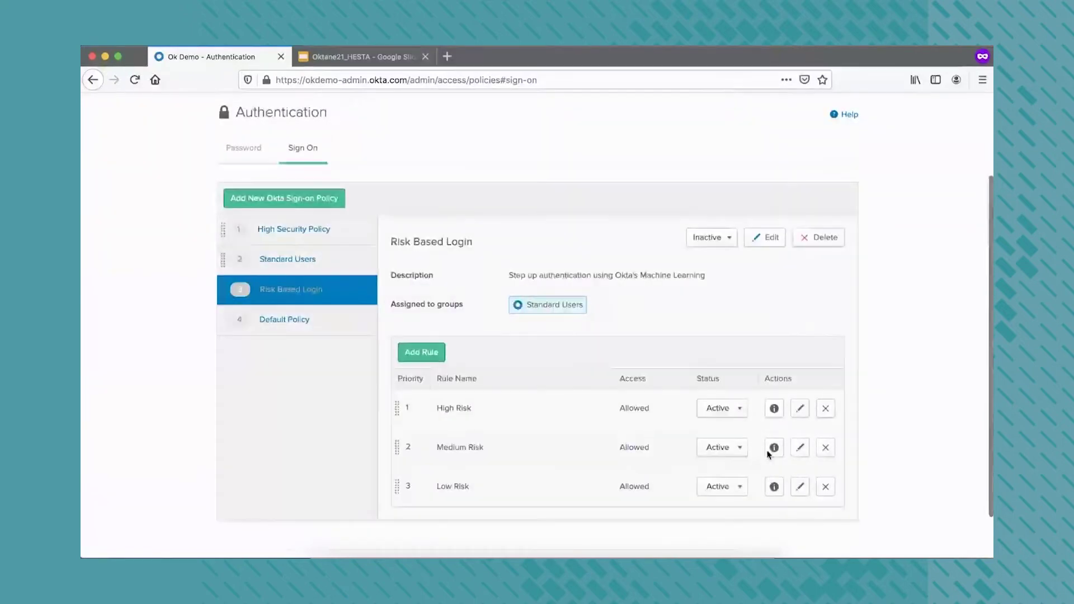
# Inspect the Medium Risk rule's settings and close it without changes
pyautogui.click(800, 447)
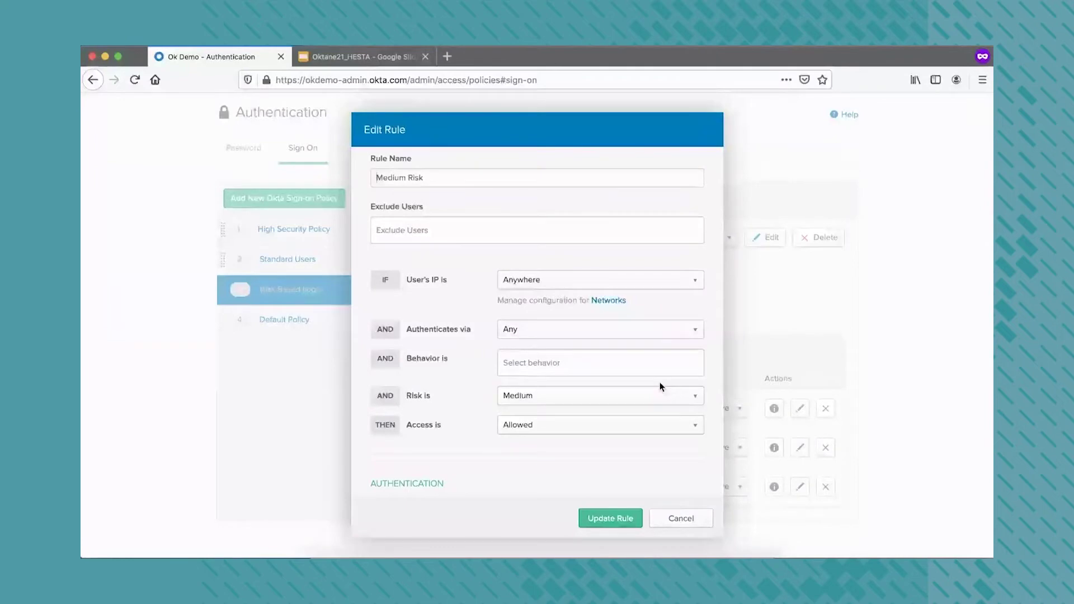
pyautogui.scroll(-5, 660, 382)
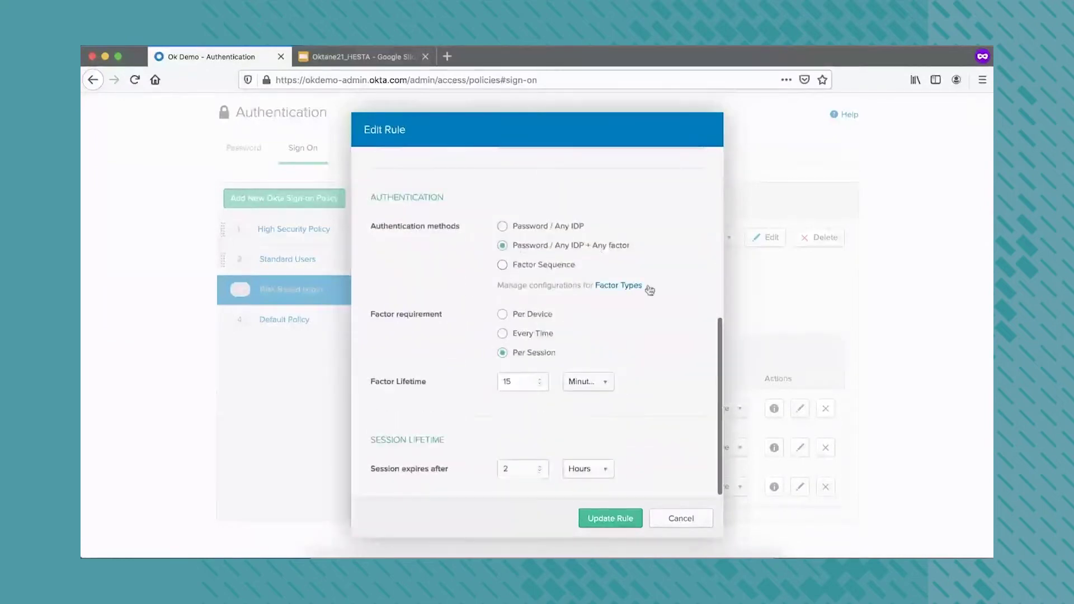
pyautogui.click(675, 519)
# Inspect the High Risk rule's factor sequences (SMS+Email, Okta Verify Push, or FIDO2) and cancel
pyautogui.click(800, 412)
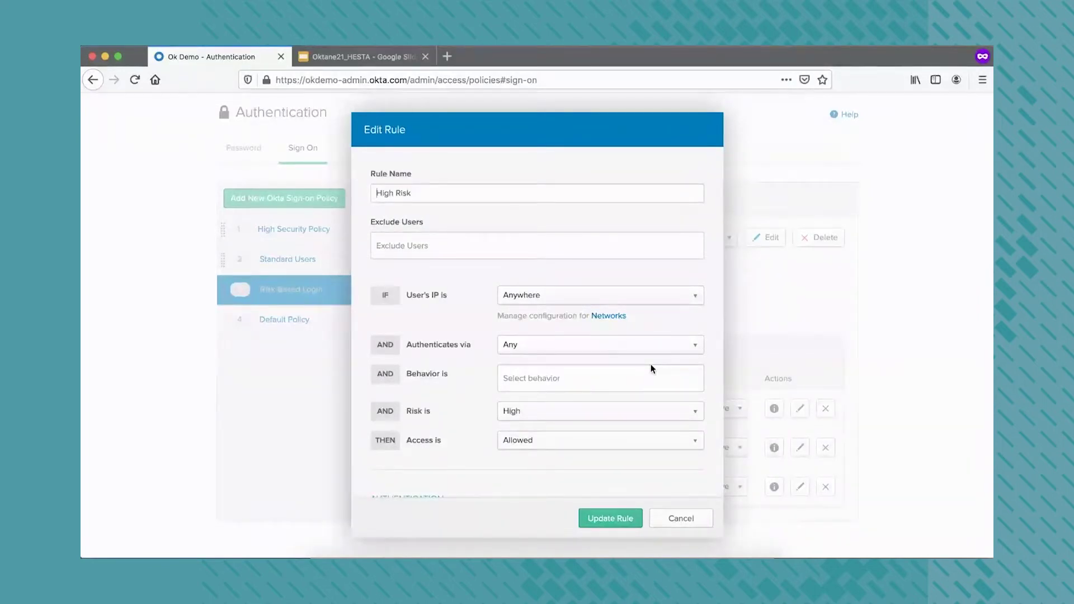
pyautogui.scroll(-8, 651, 368)
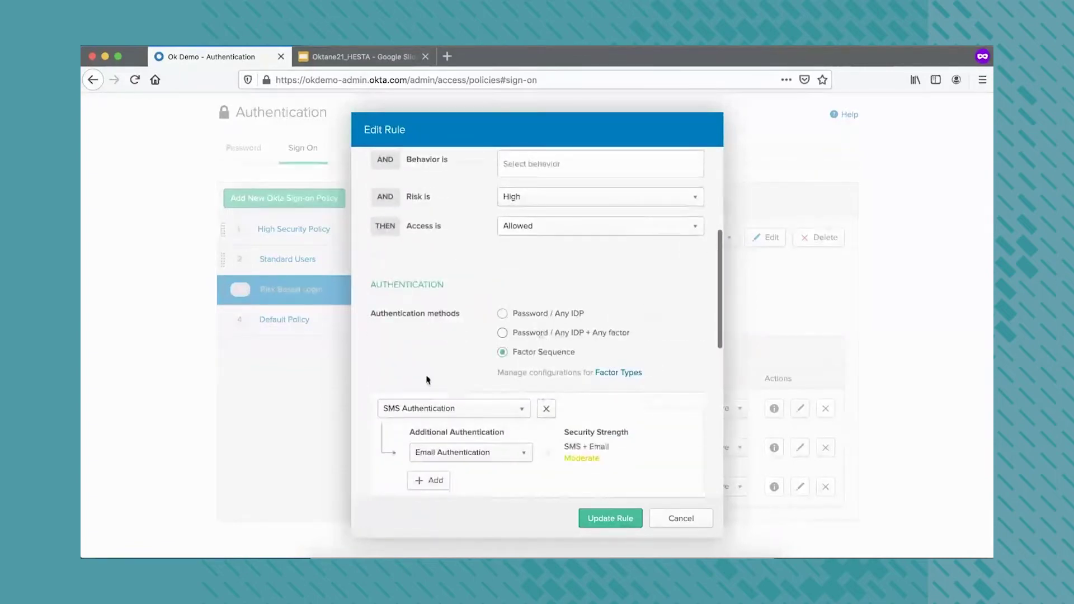
pyautogui.scroll(-3, 495, 496)
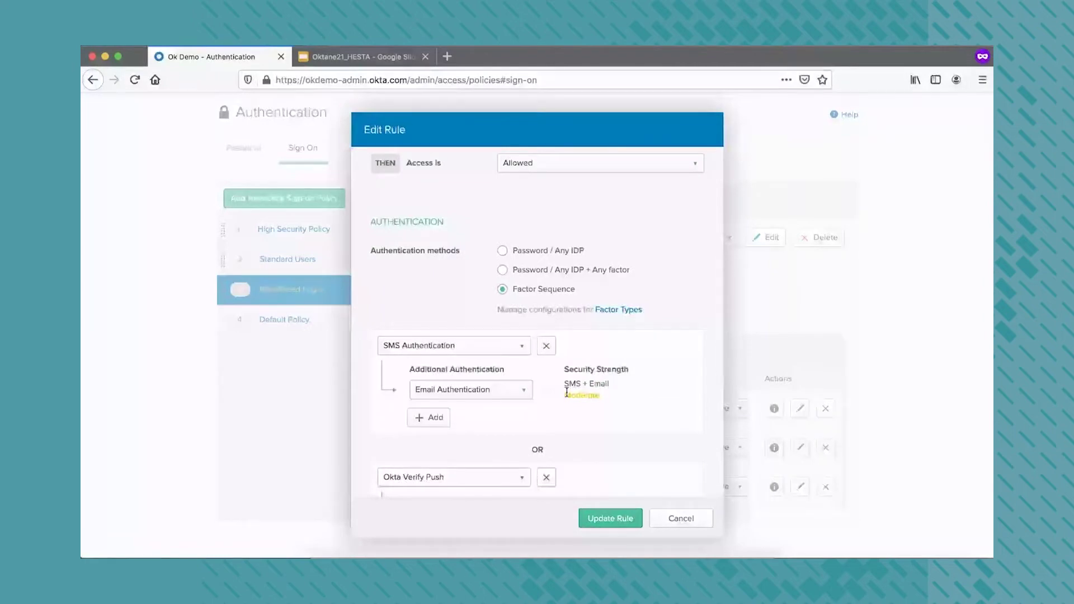
pyautogui.scroll(-5, 475, 414)
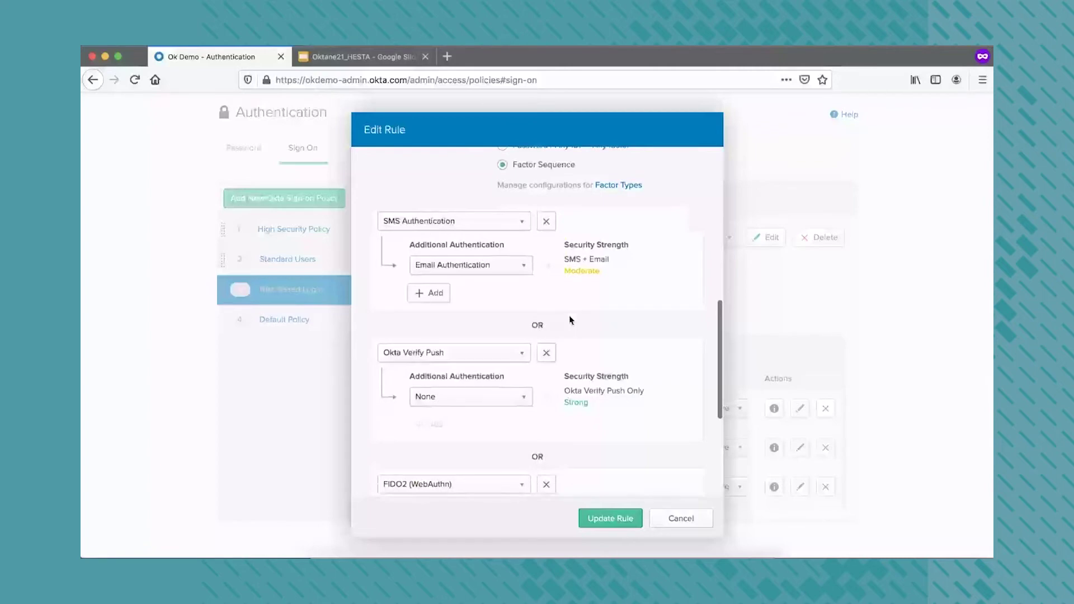
pyautogui.scroll(-3, 569, 314)
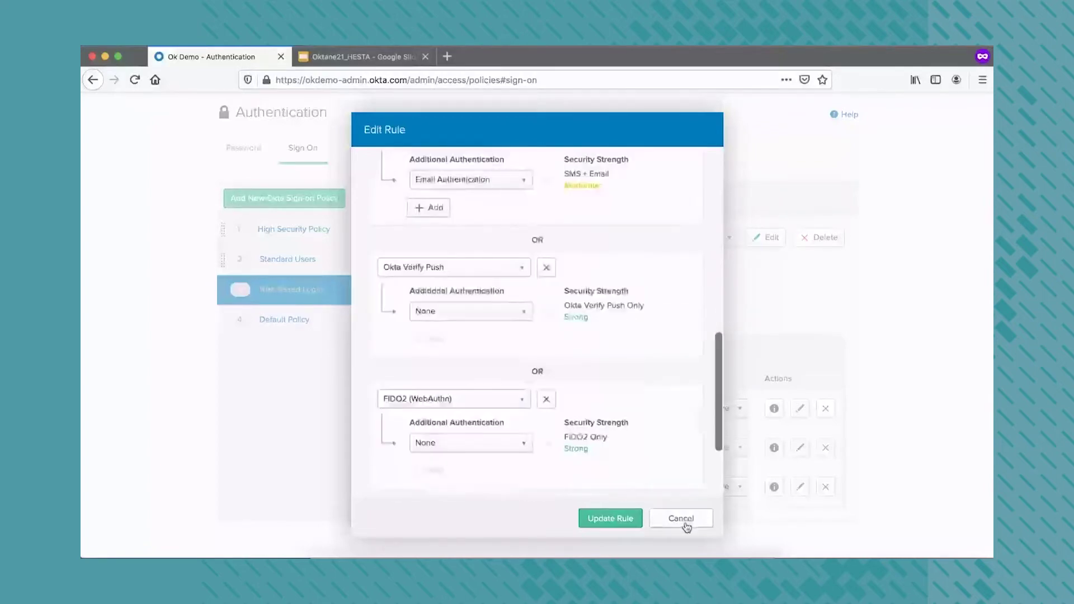
pyautogui.click(684, 522)
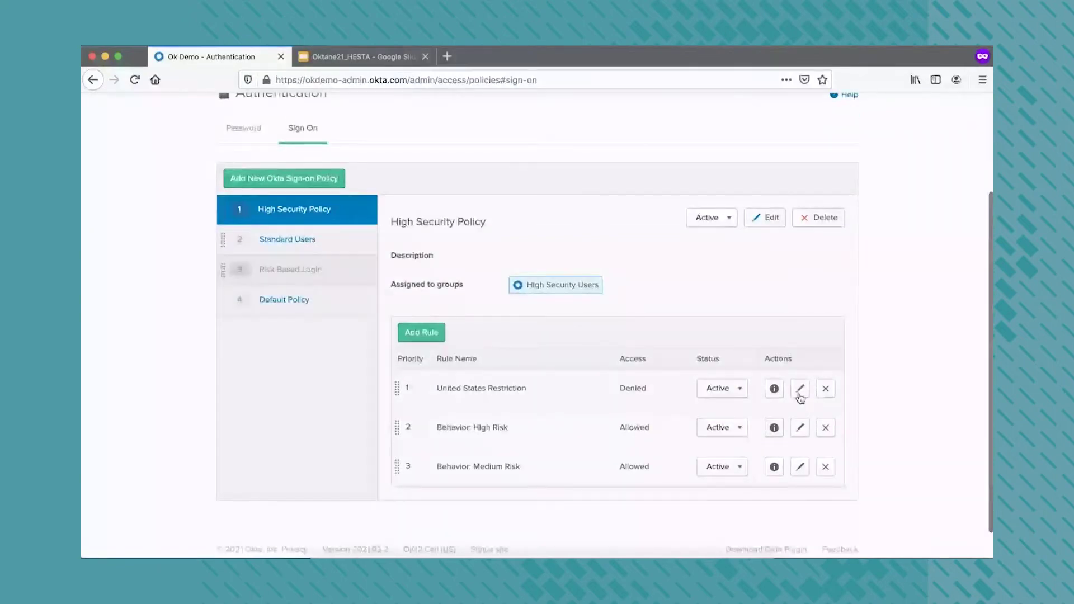
# Edit the United States Restriction rule and open the Networks zones page in a new tab
pyautogui.click(801, 390)
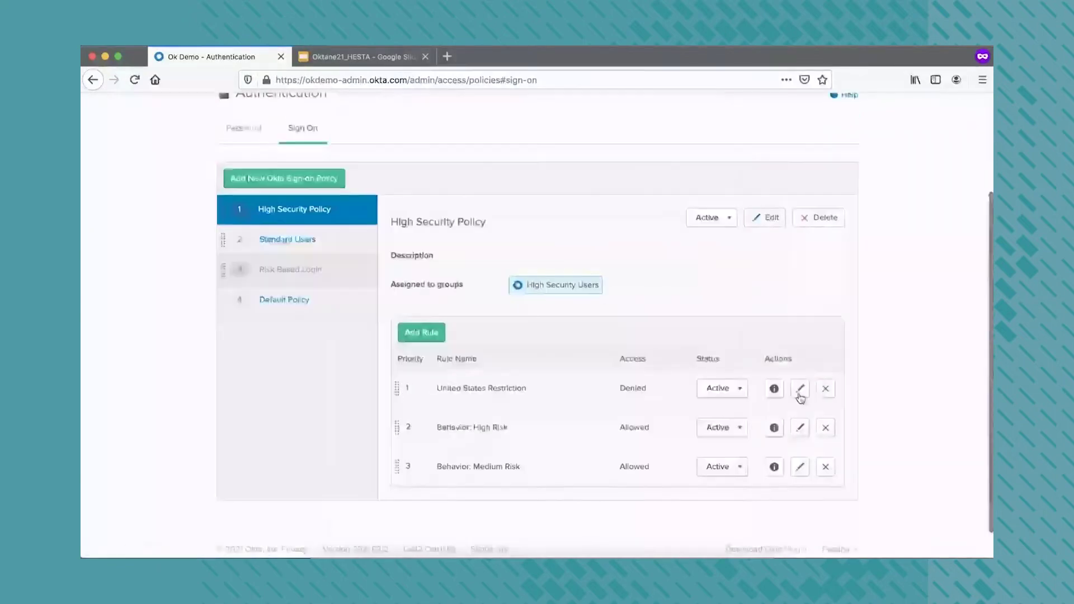
pyautogui.click(800, 390)
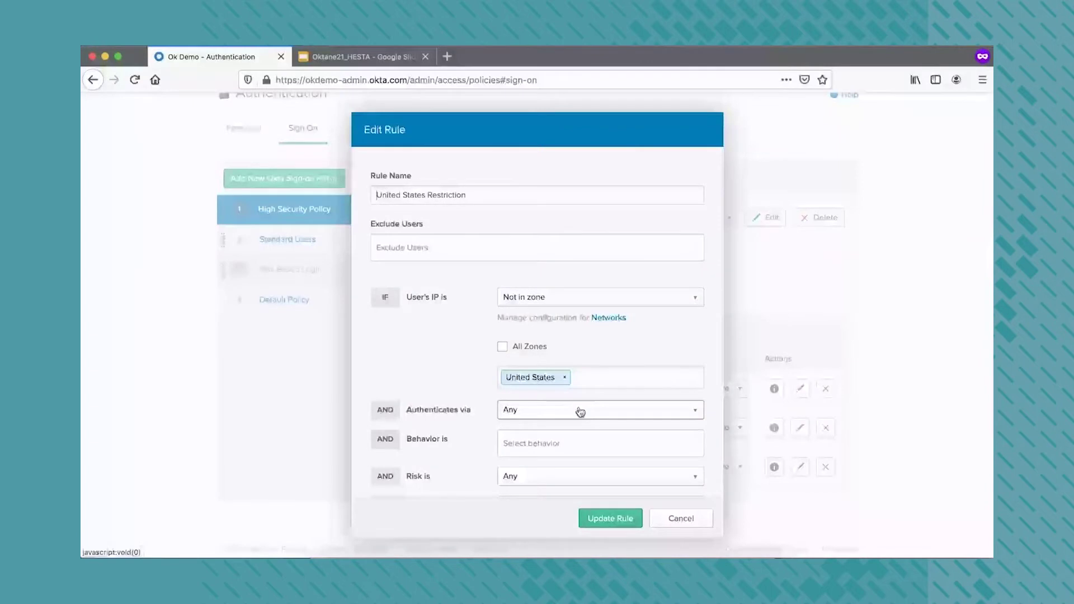
pyautogui.rightClick(624, 319)
pyautogui.click(625, 319)
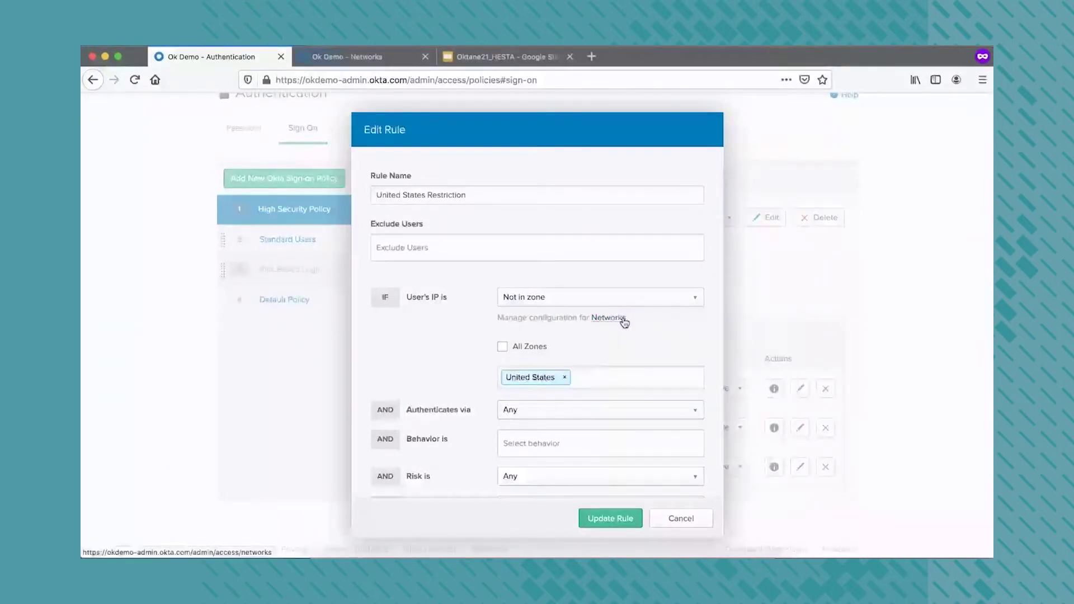
pyautogui.click(381, 62)
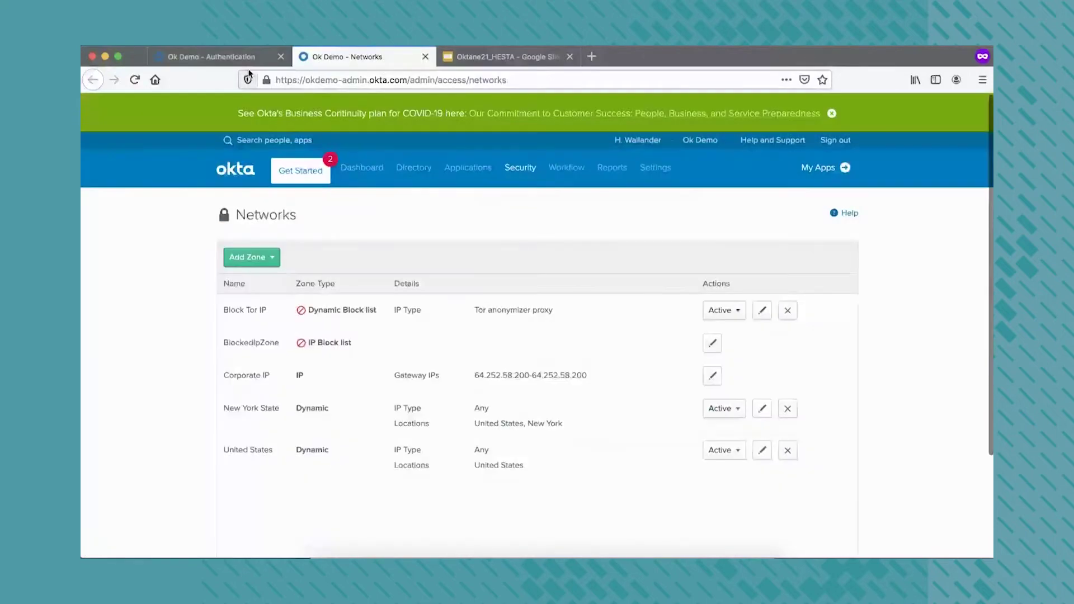
pyautogui.click(249, 58)
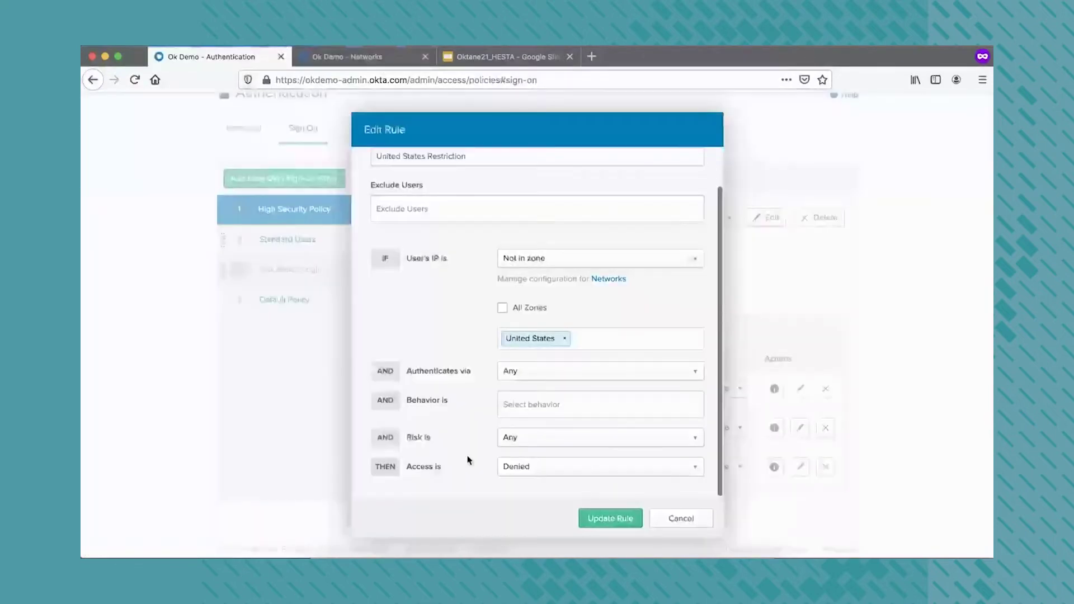
pyautogui.click(372, 66)
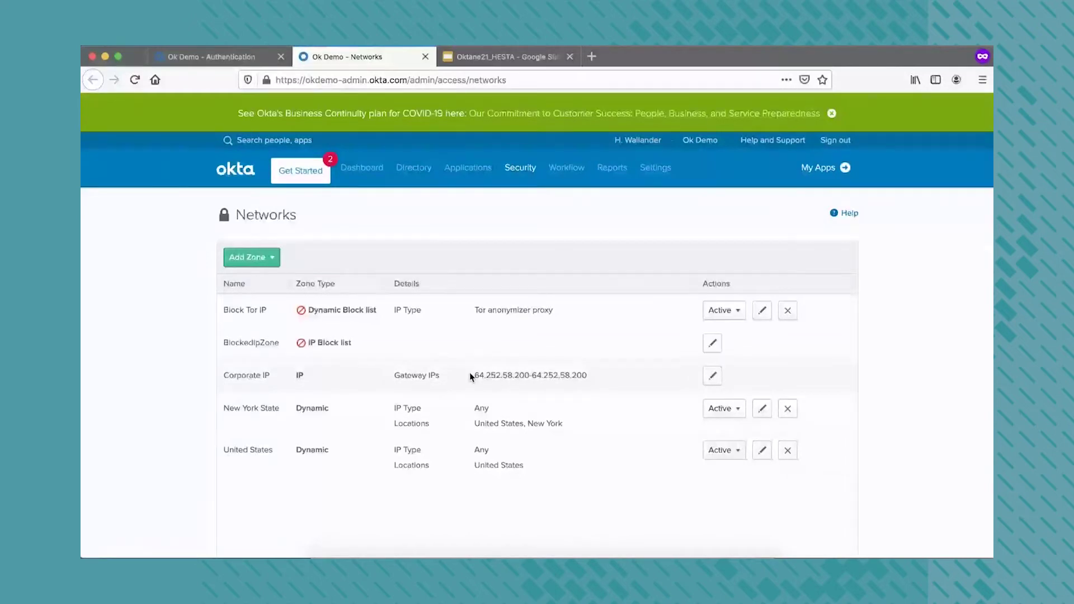
pyautogui.click(449, 311)
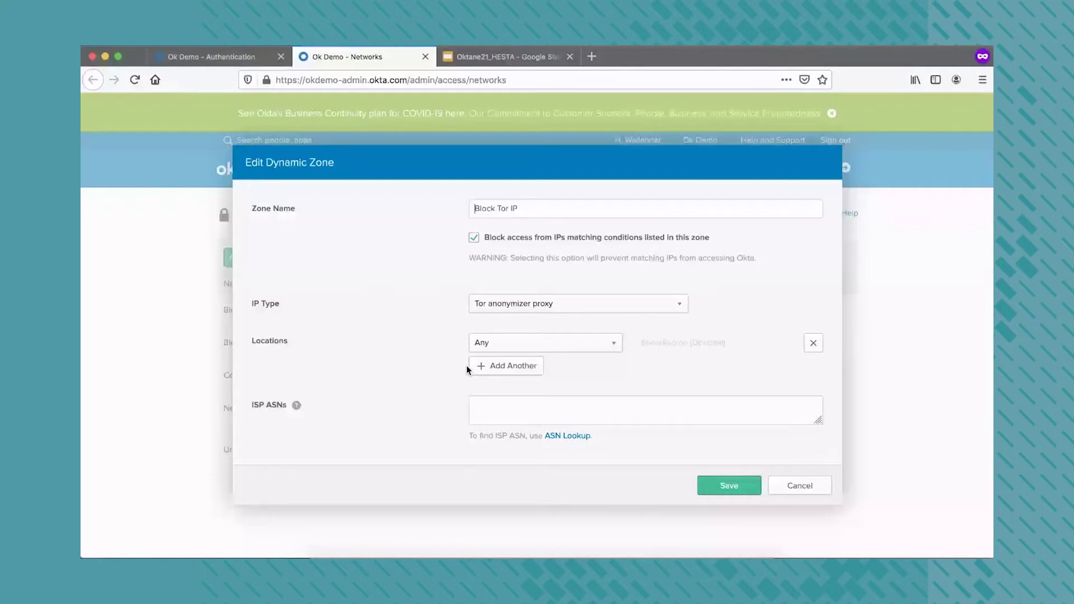
pyautogui.click(538, 335)
pyautogui.scroll(-1, 537, 498)
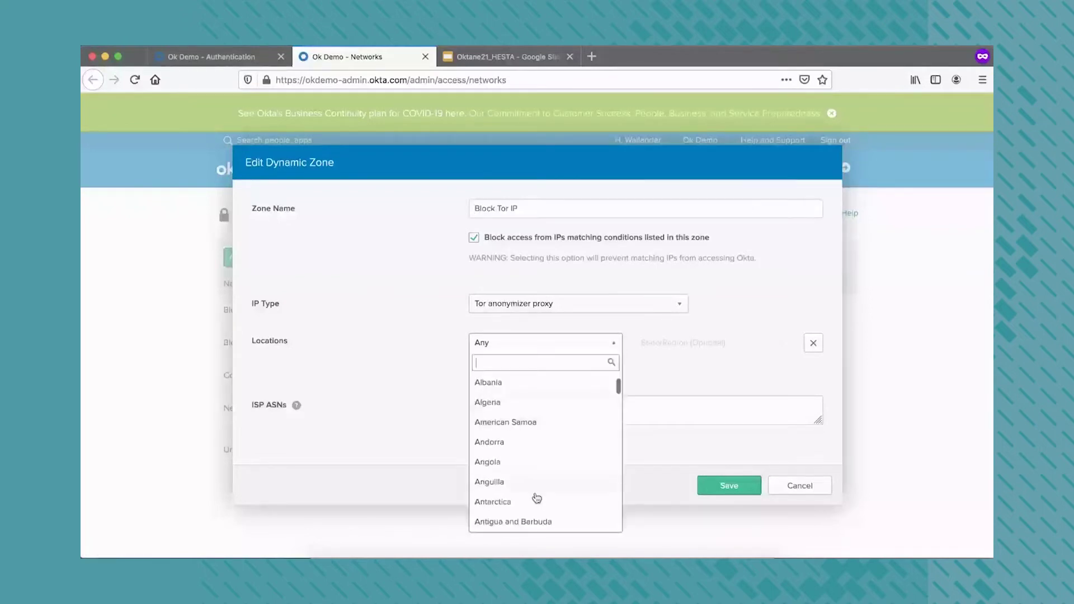
pyautogui.click(353, 384)
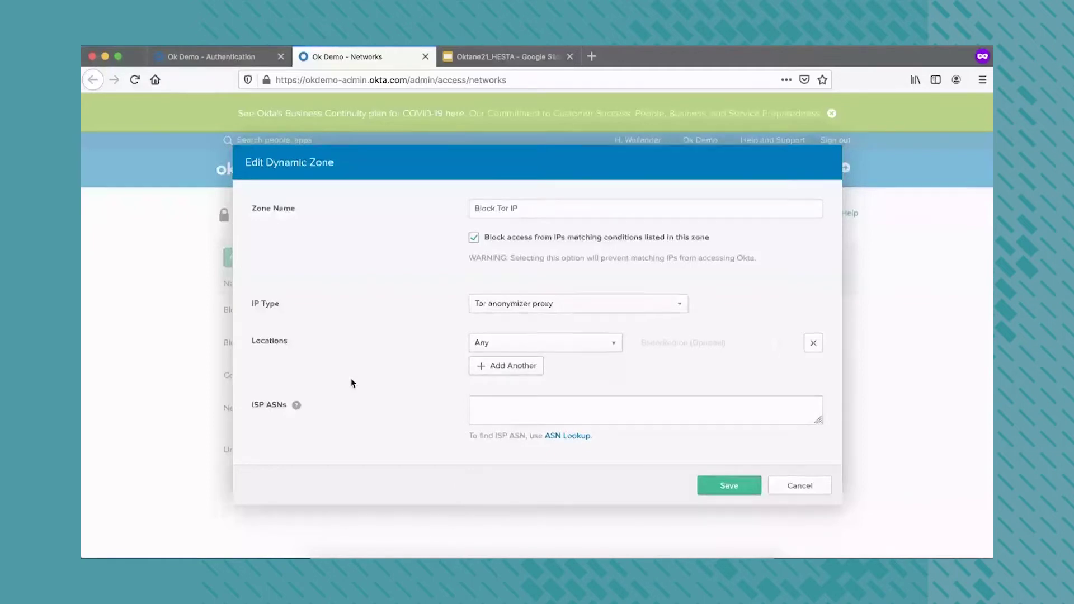
pyautogui.press('Return')
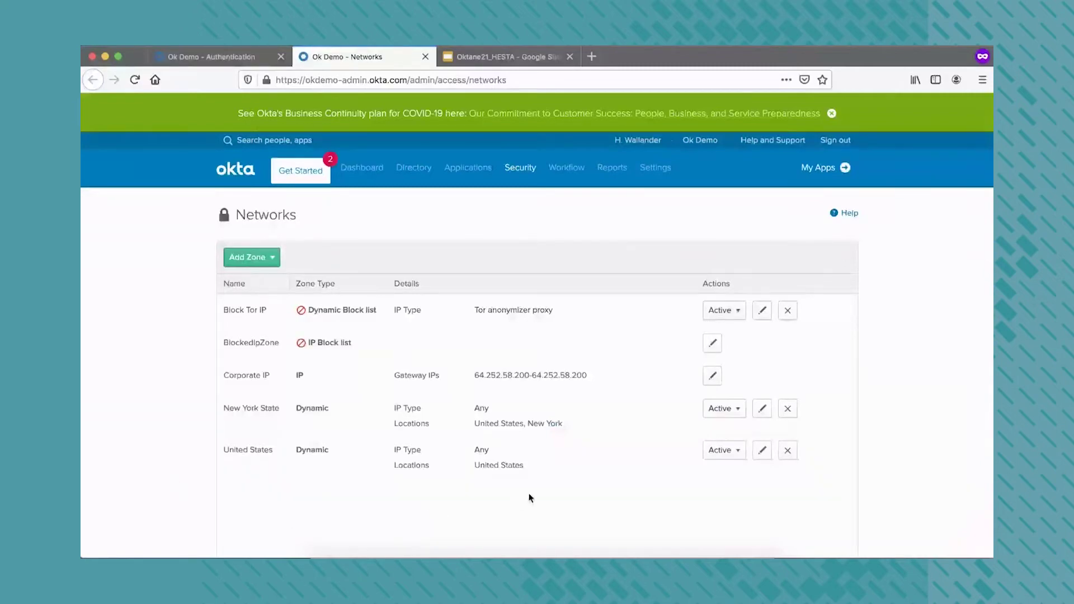
pyautogui.click(761, 452)
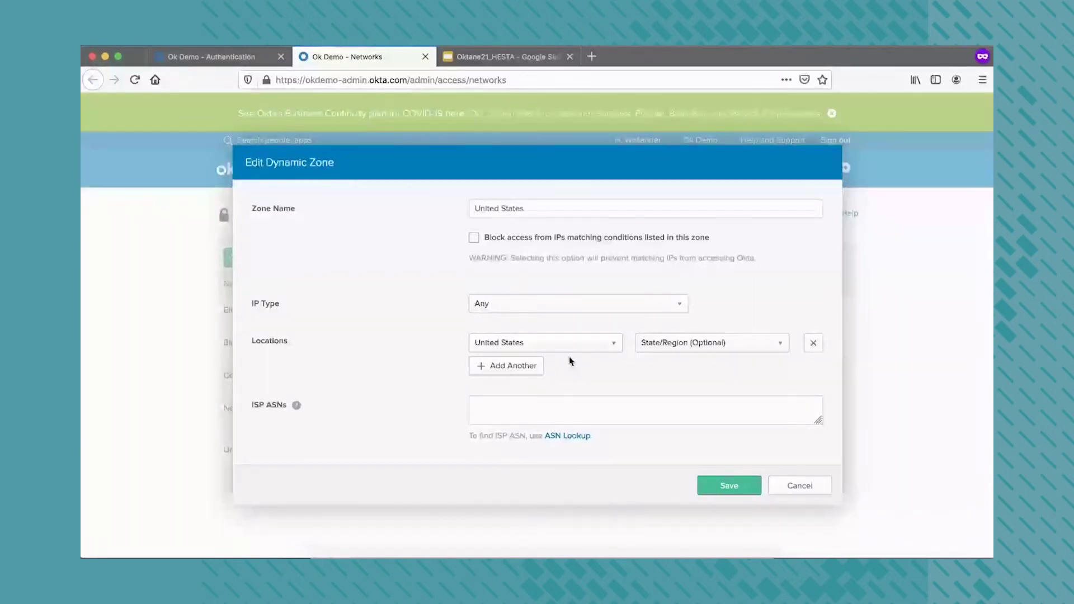
pyautogui.click(790, 487)
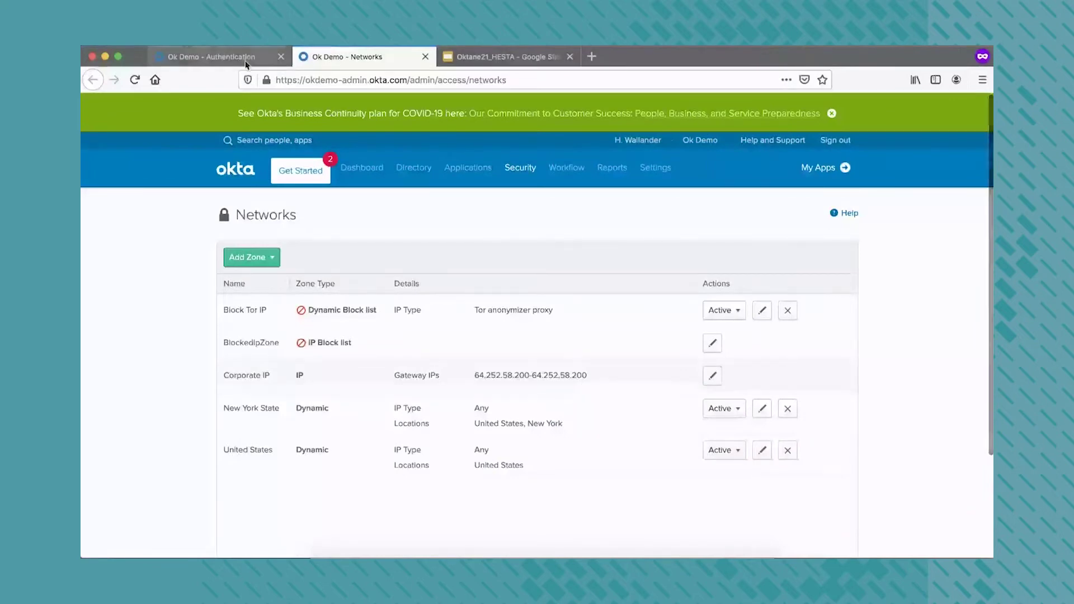
pyautogui.hotkey('ctrl', 'shift', 'Tab')
pyautogui.click(688, 516)
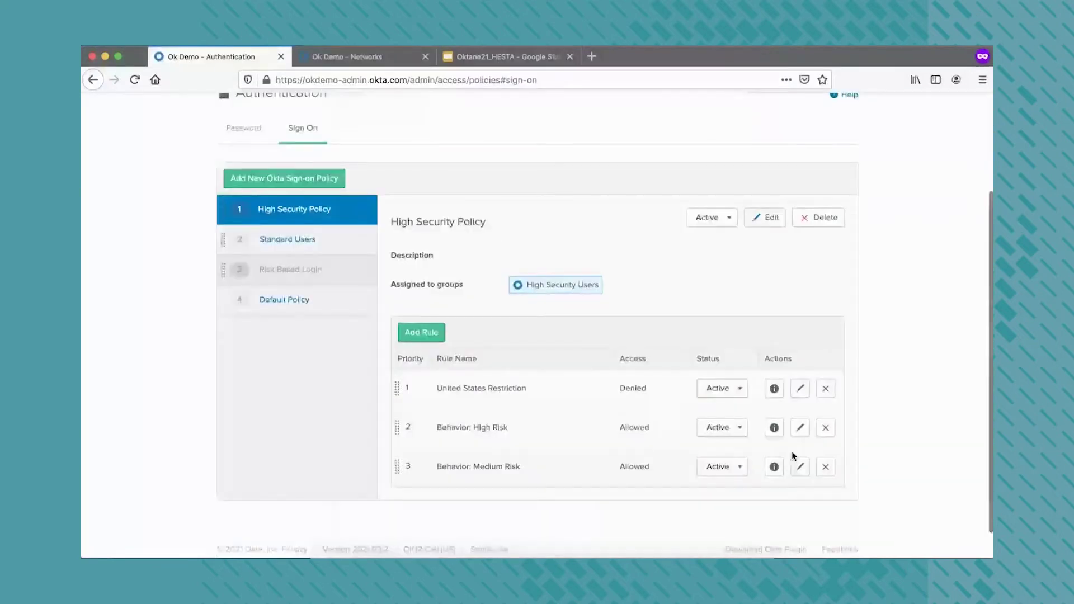
# Open the Behavior: High Risk rule editor and the Behavior Detection page in the other tab
pyautogui.click(800, 428)
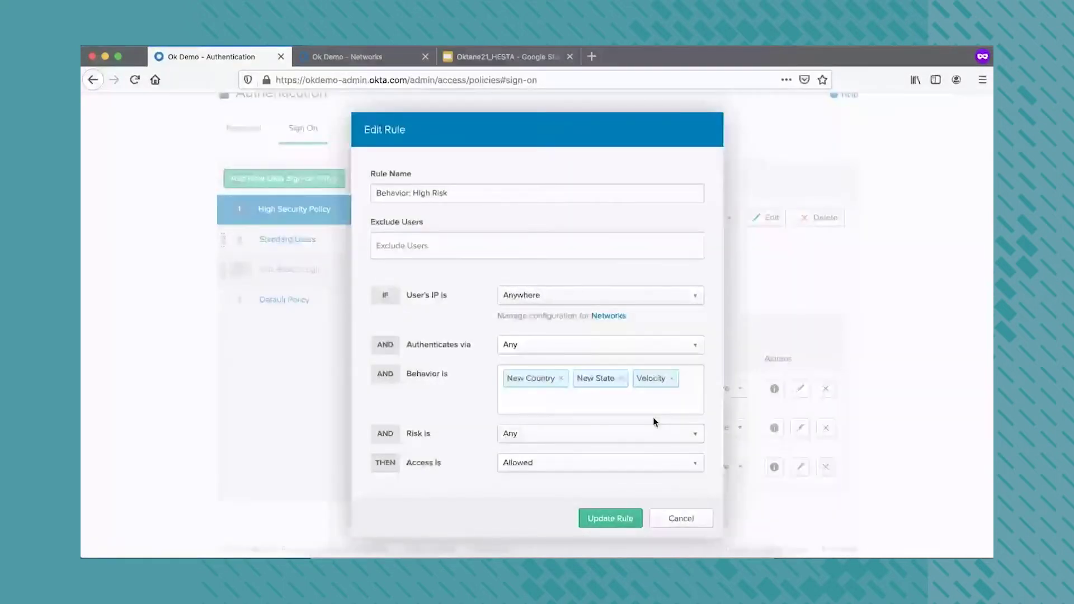
pyautogui.click(363, 58)
pyautogui.moveTo(520, 168)
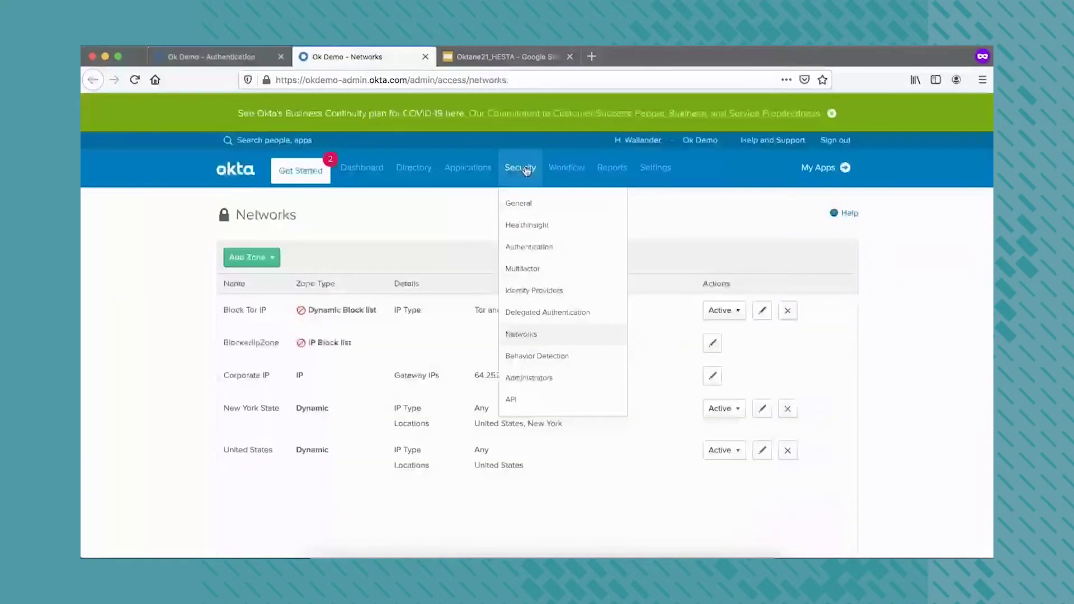
pyautogui.click(532, 358)
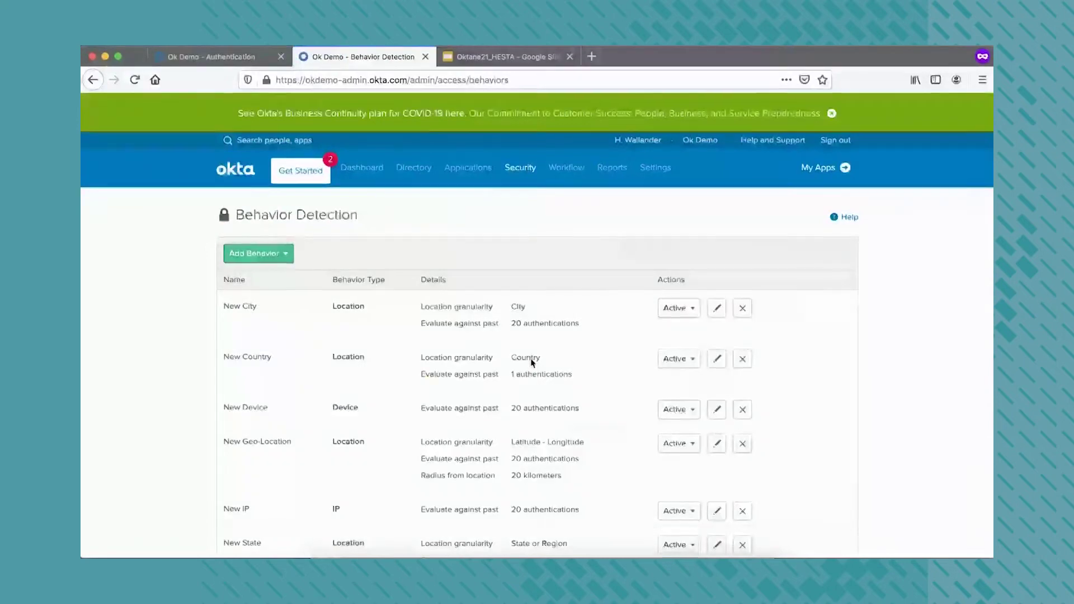
pyautogui.scroll(-2, 532, 358)
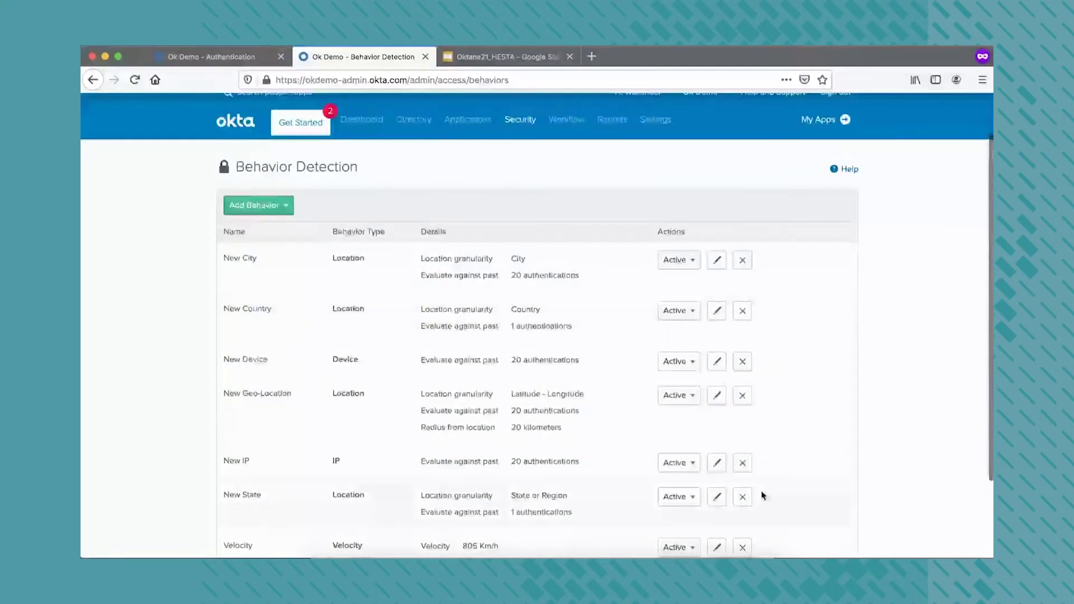
# Review the New State behavior without changes, then return to the High Risk rule
pyautogui.click(717, 496)
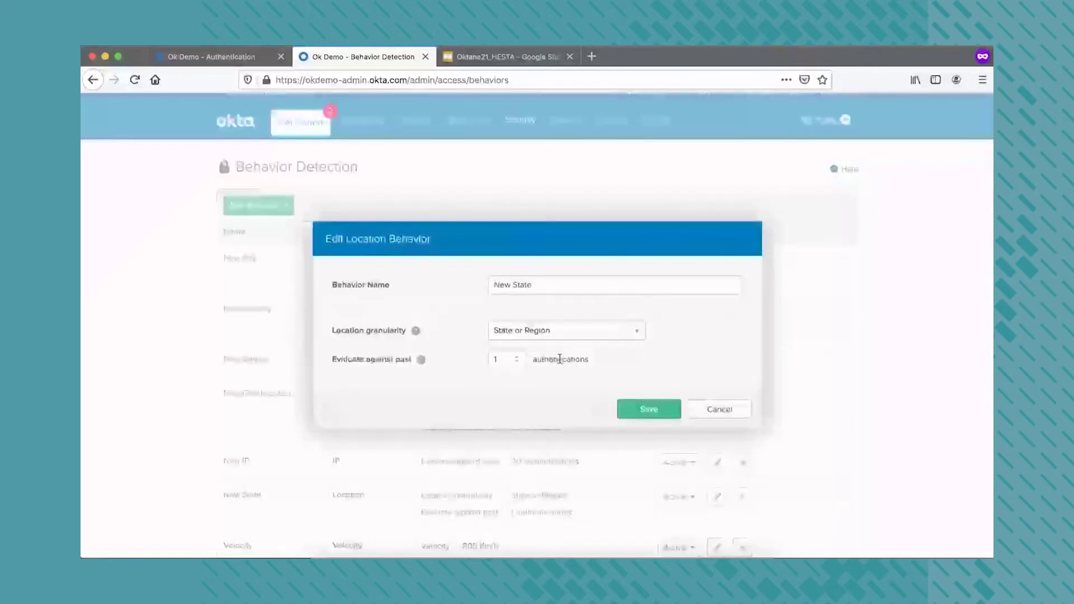
pyautogui.click(716, 412)
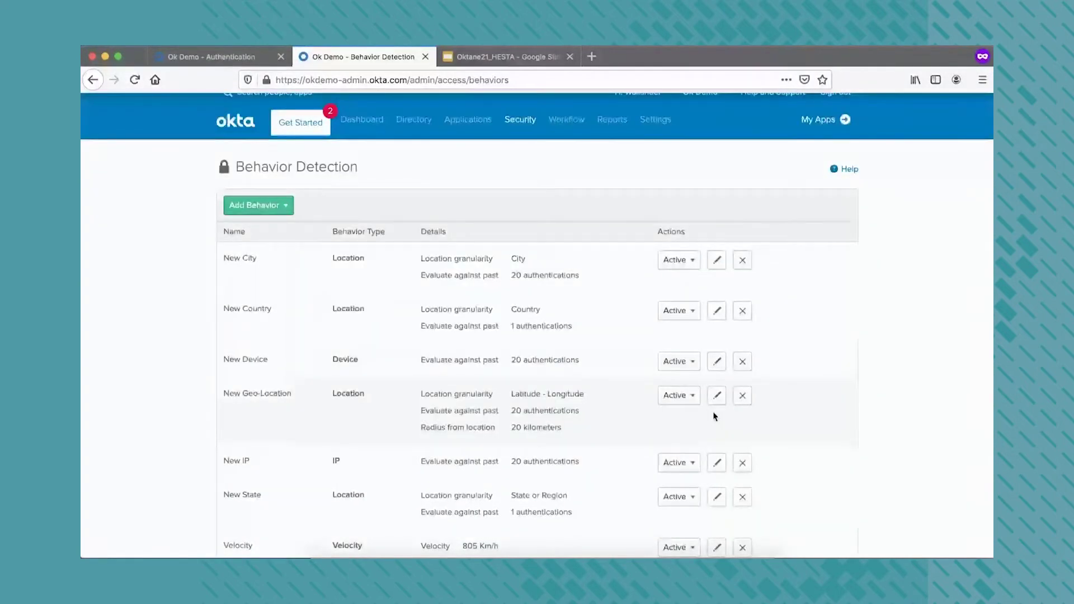
pyautogui.scroll(-3, 475, 448)
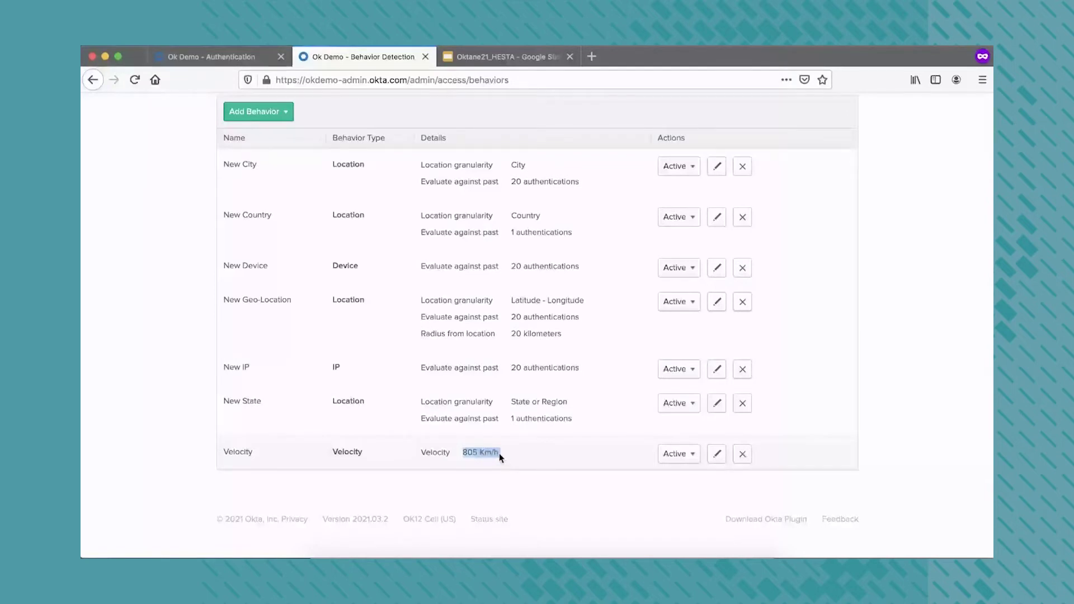
pyautogui.hotkey('ctrl', 'shift', 'Tab')
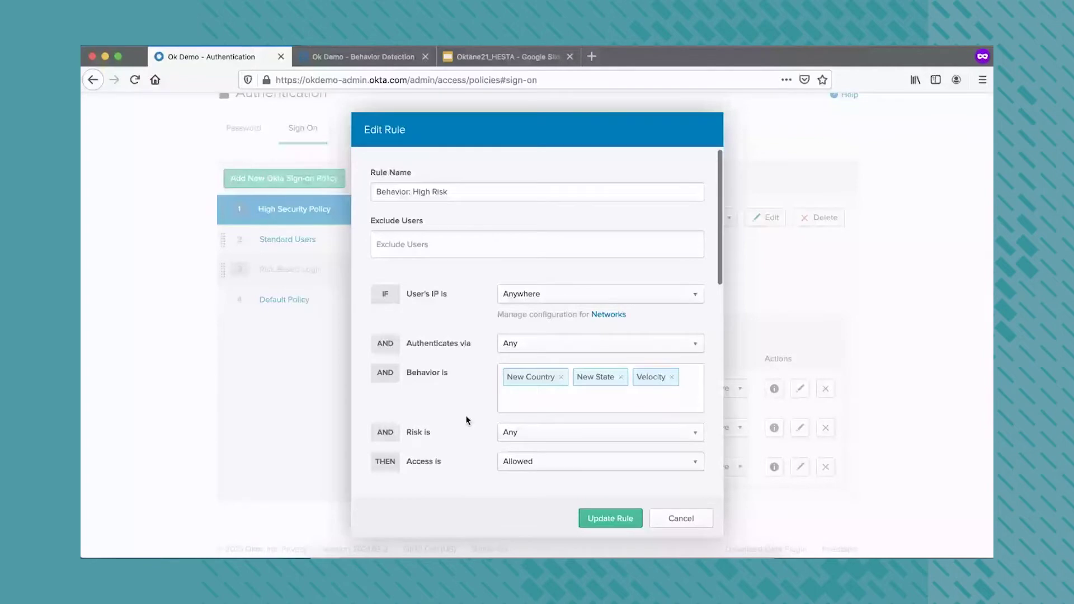
# Close the High Risk rule unsaved, open the Medium Risk rule, and expand the Default Rule details
pyautogui.scroll(-4, 467, 419)
pyautogui.scroll(-2, 481, 336)
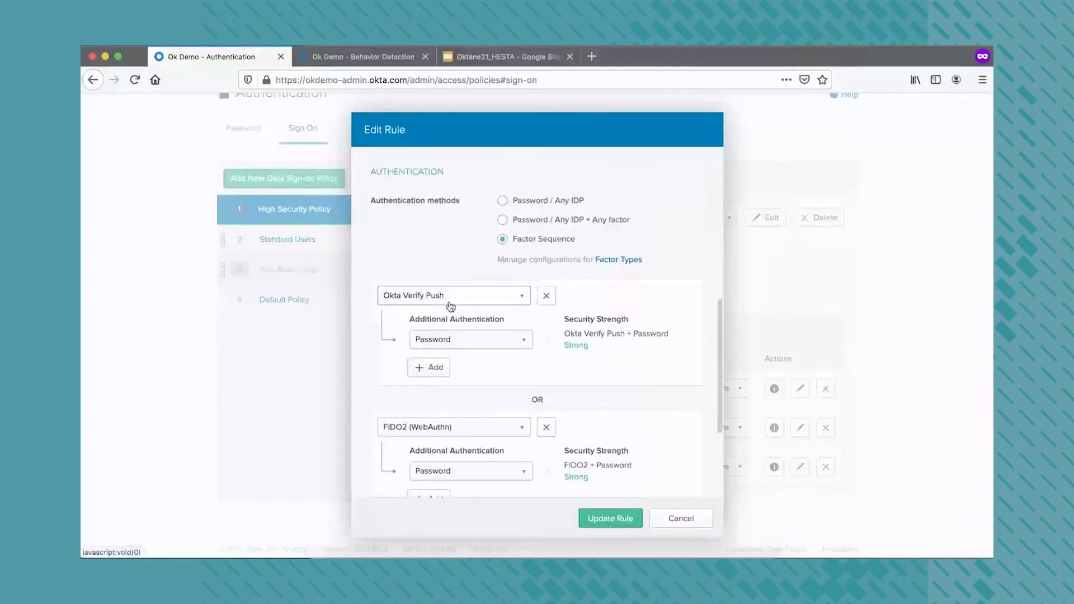
pyautogui.scroll(-1, 451, 307)
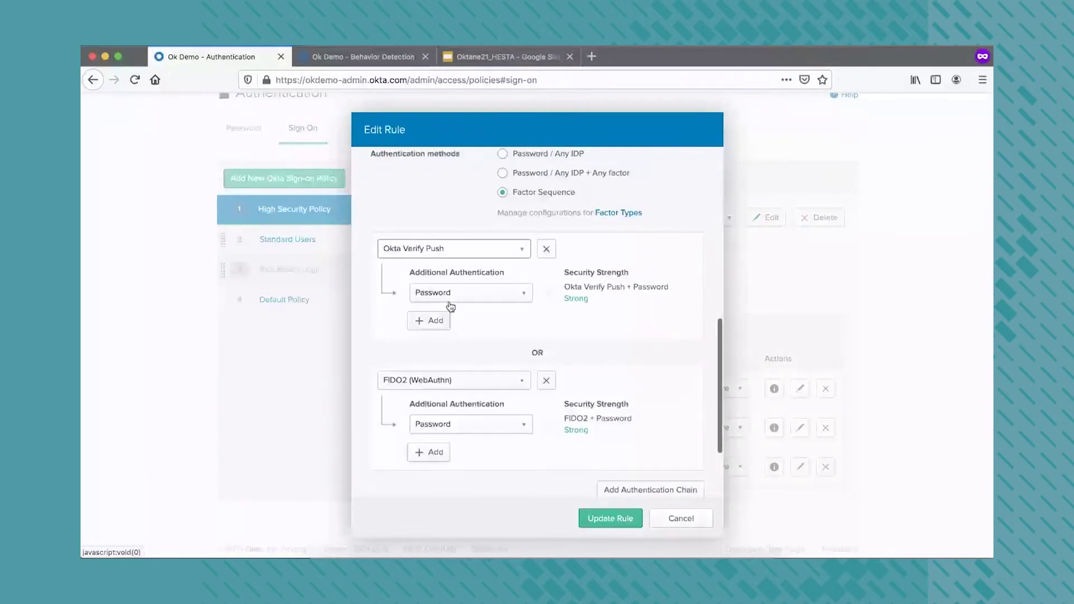
pyautogui.scroll(-1, 451, 306)
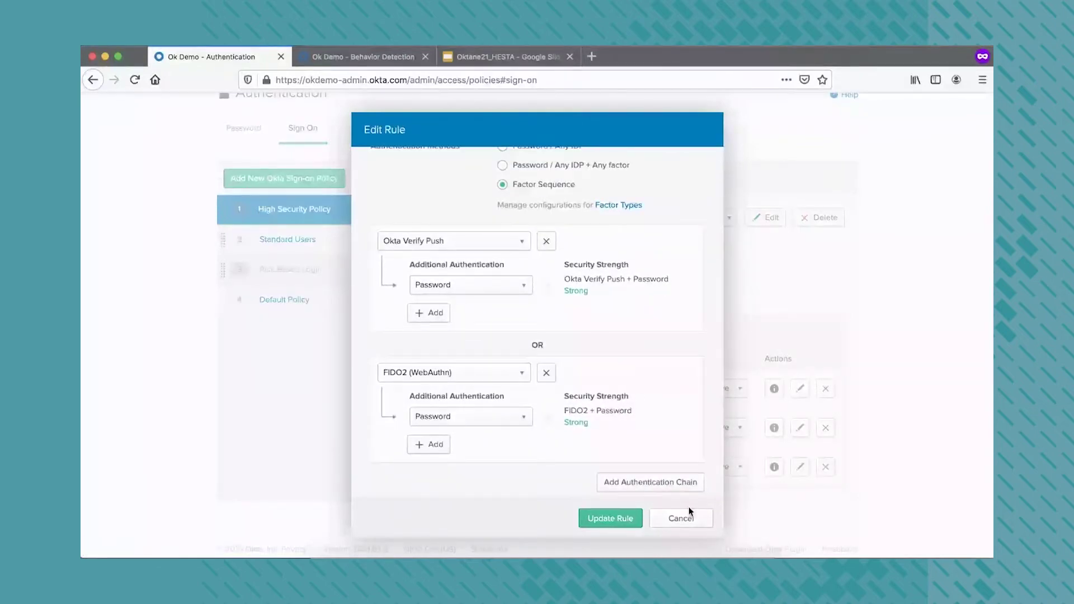
pyautogui.click(690, 514)
pyautogui.click(799, 473)
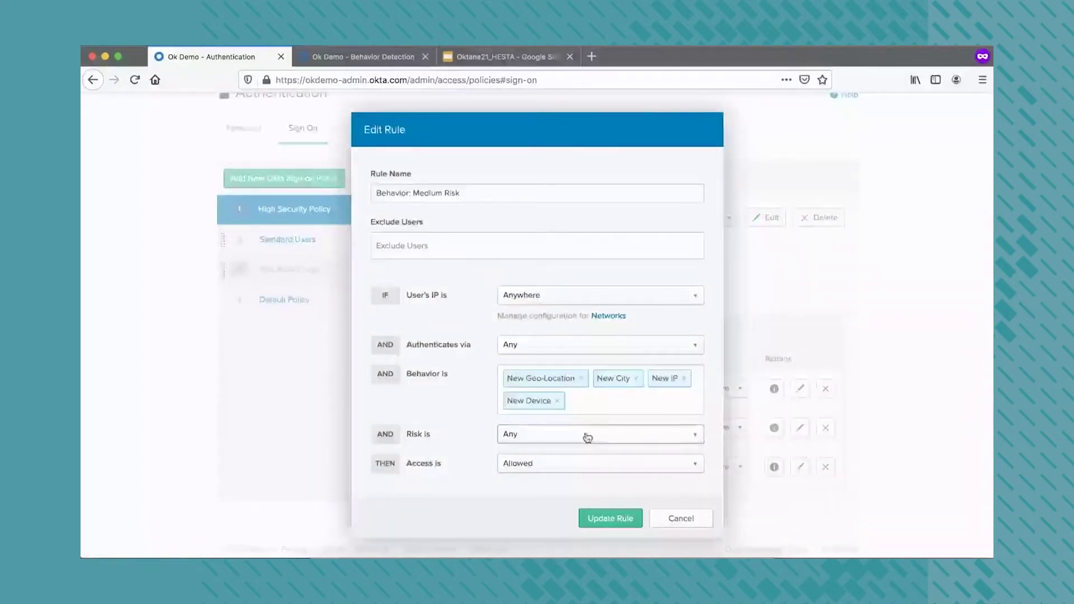
pyautogui.hotkey('ctrl', 'Tab')
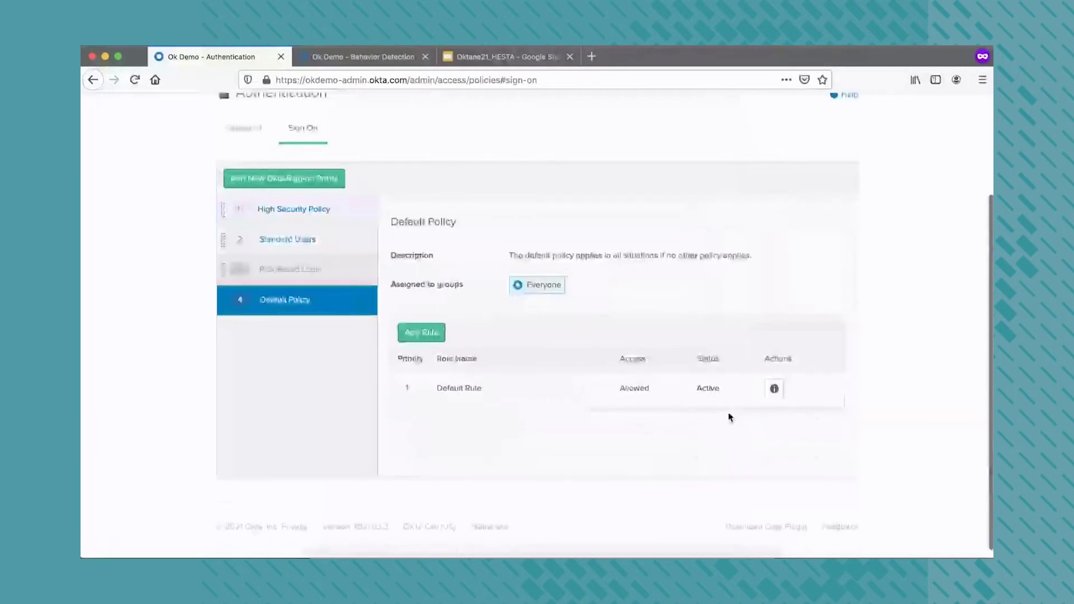
pyautogui.click(730, 417)
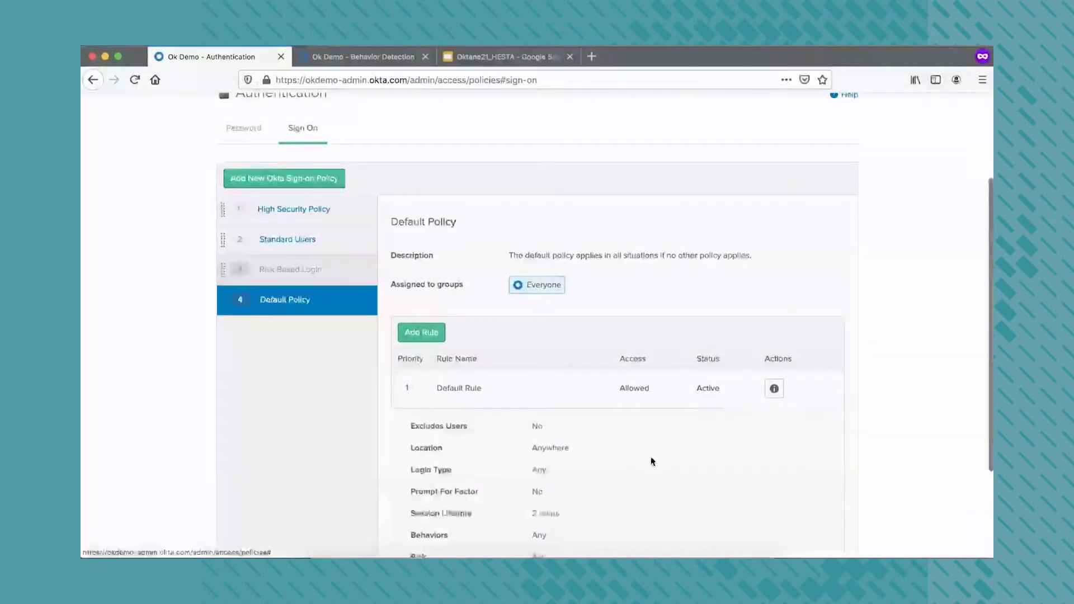
# Open the High Security Policy and review its Medium Risk rule without saving
pyautogui.scroll(-2, 652, 460)
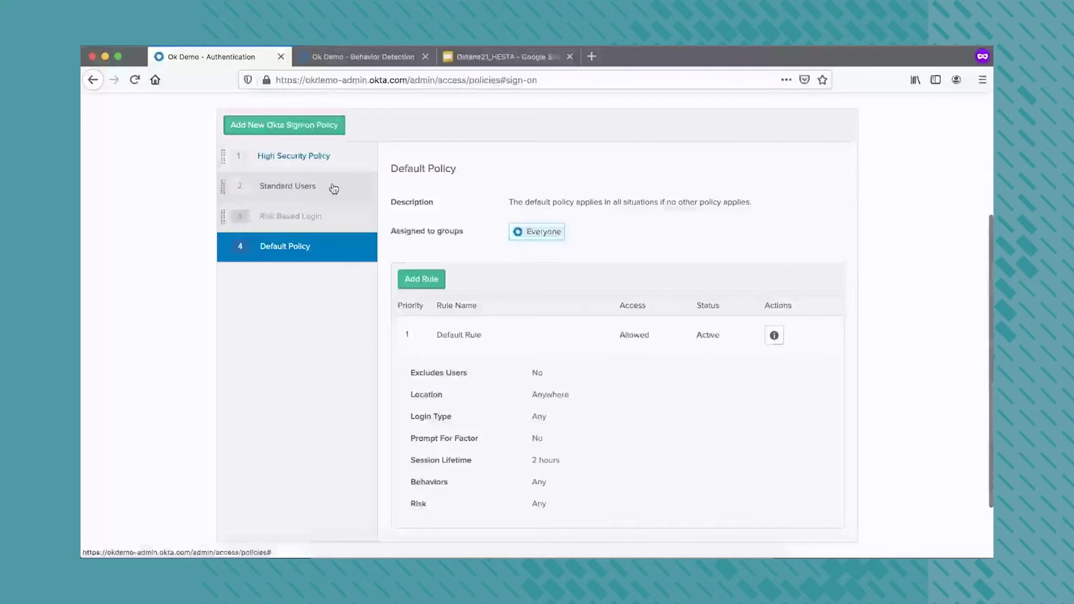
pyautogui.click(334, 188)
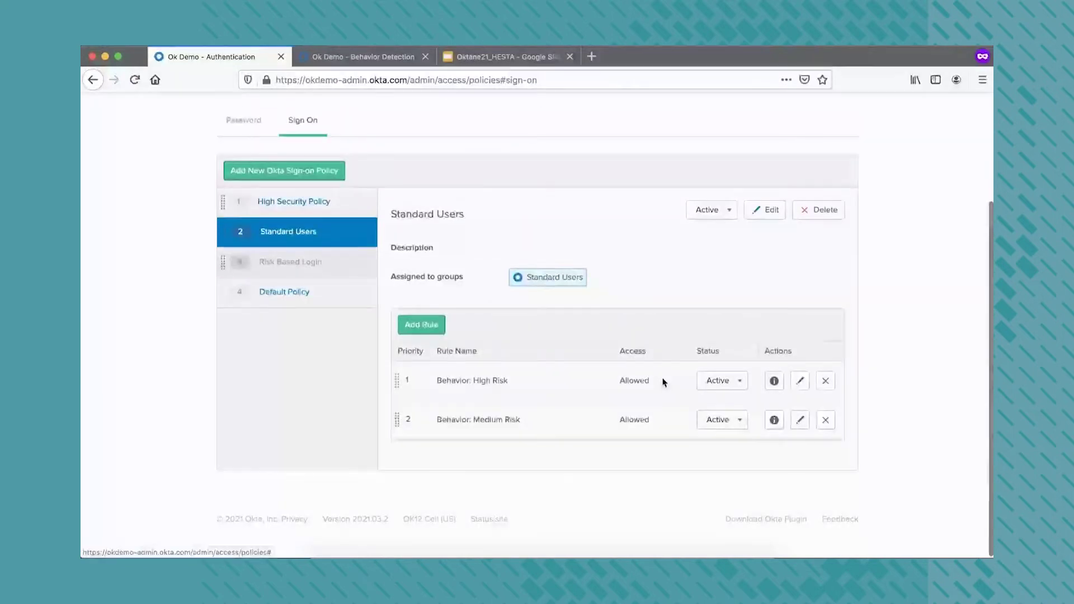
pyautogui.click(294, 201)
pyautogui.click(801, 459)
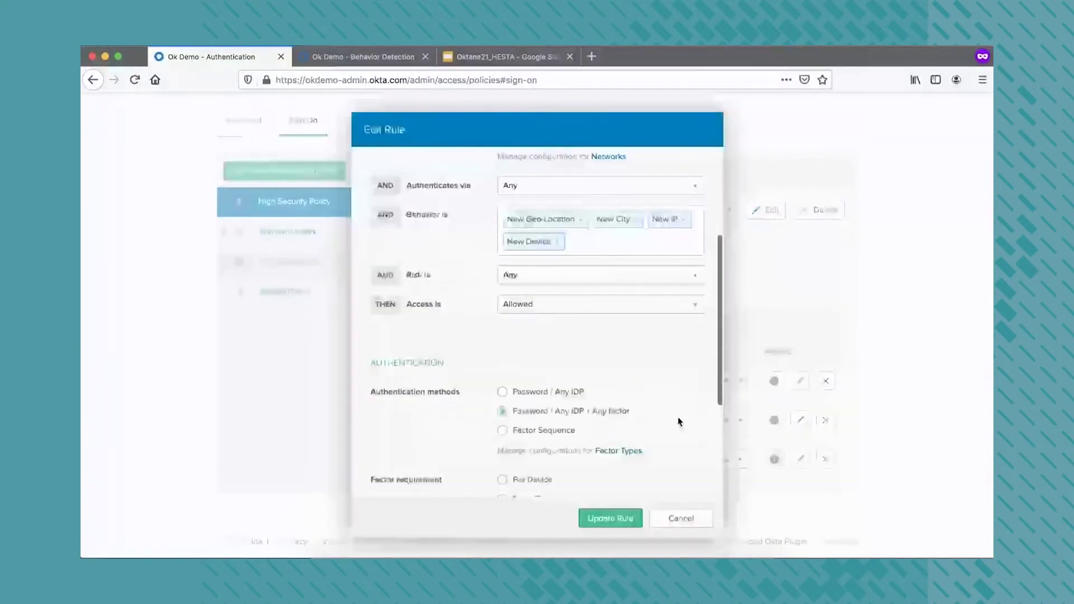
pyautogui.scroll(-5, 678, 418)
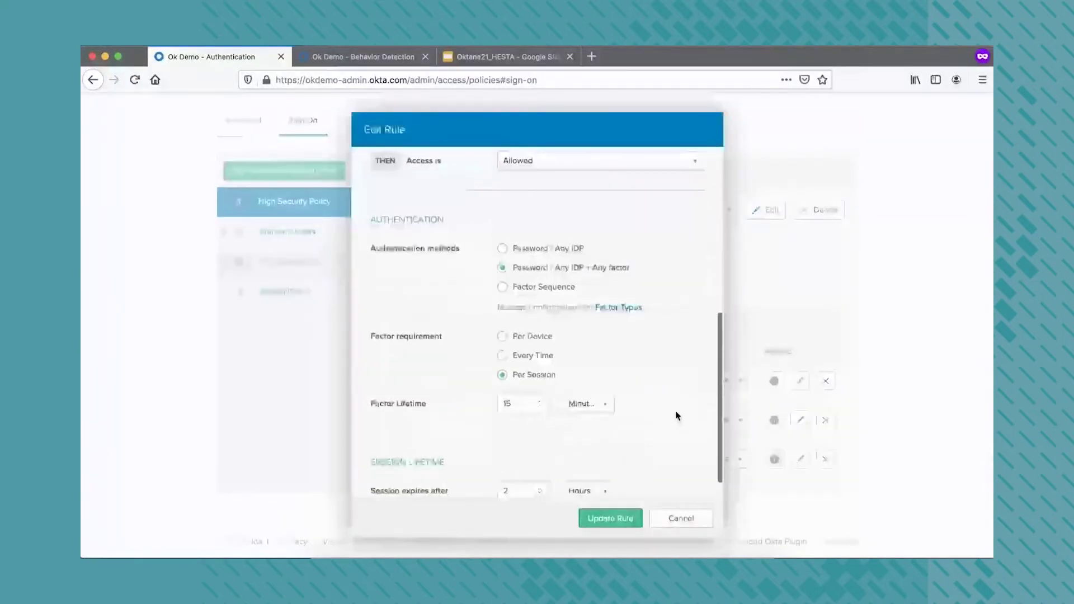
pyautogui.click(681, 525)
# Review the Standard Users policy's Behavior: High Risk and Medium Risk rules, closing each unchanged
pyautogui.click(347, 239)
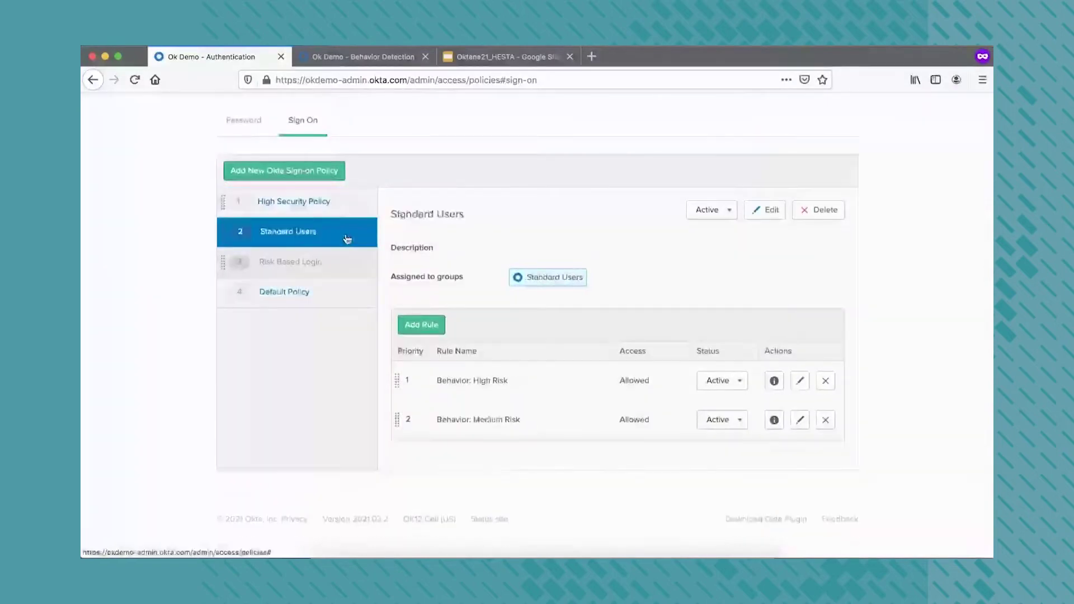
pyautogui.click(801, 386)
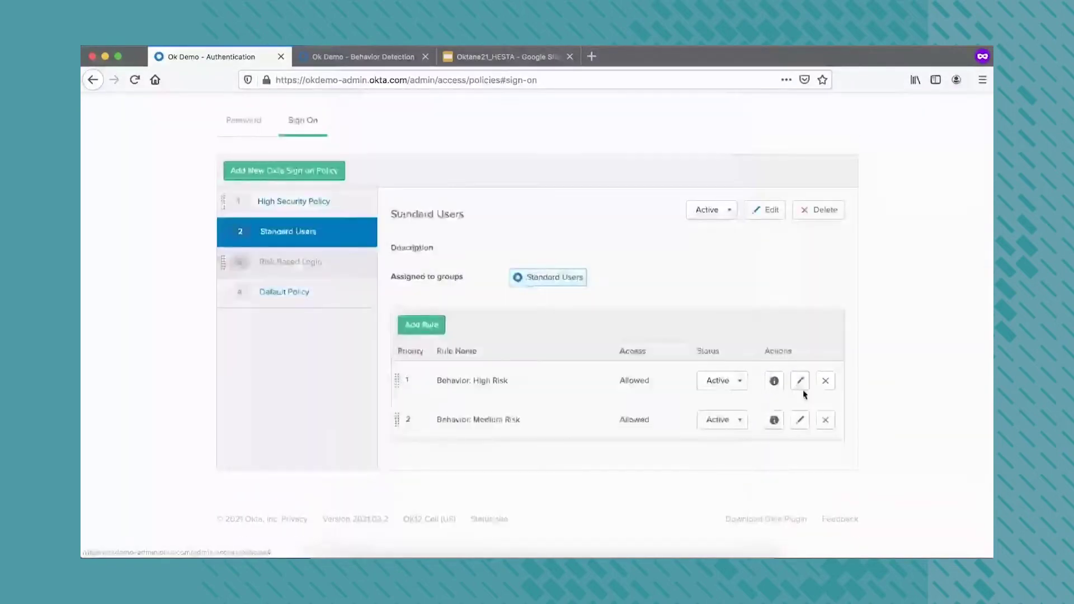
pyautogui.click(801, 385)
pyautogui.scroll(-3, 621, 371)
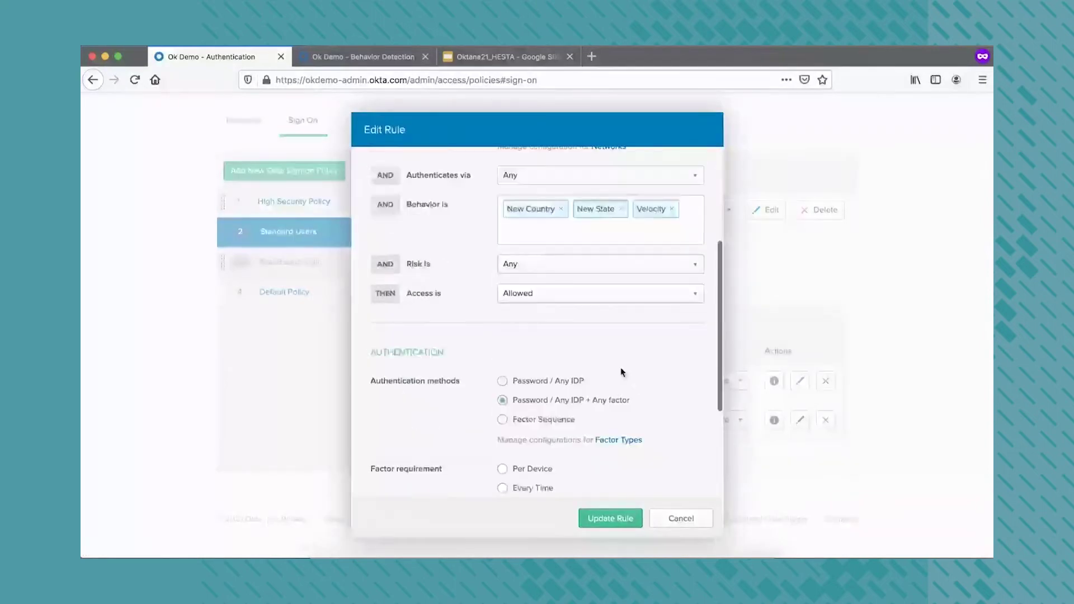
pyautogui.scroll(-1, 621, 372)
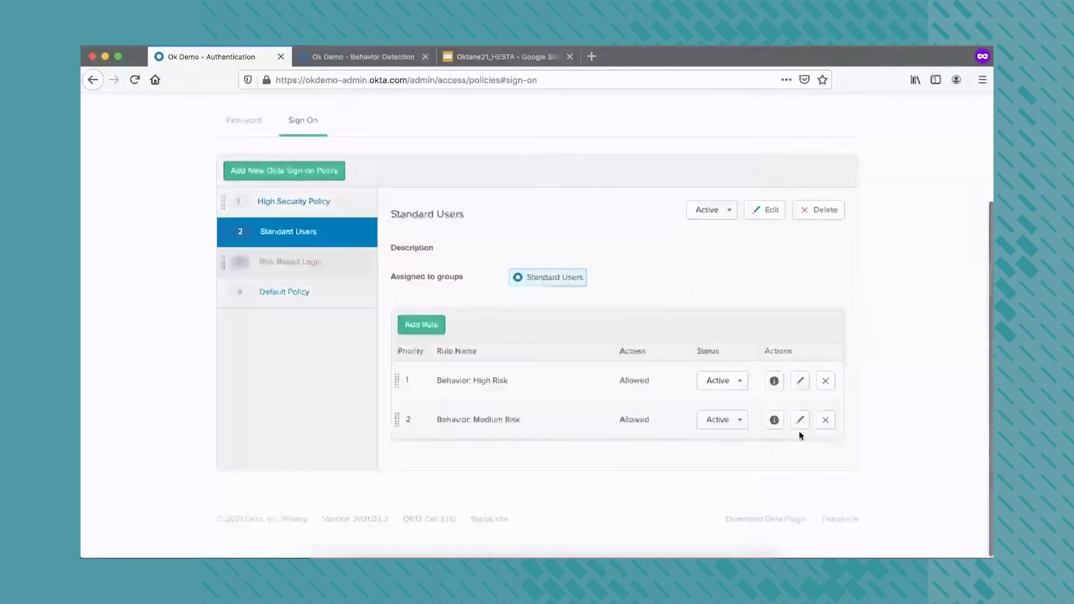
pyautogui.click(800, 422)
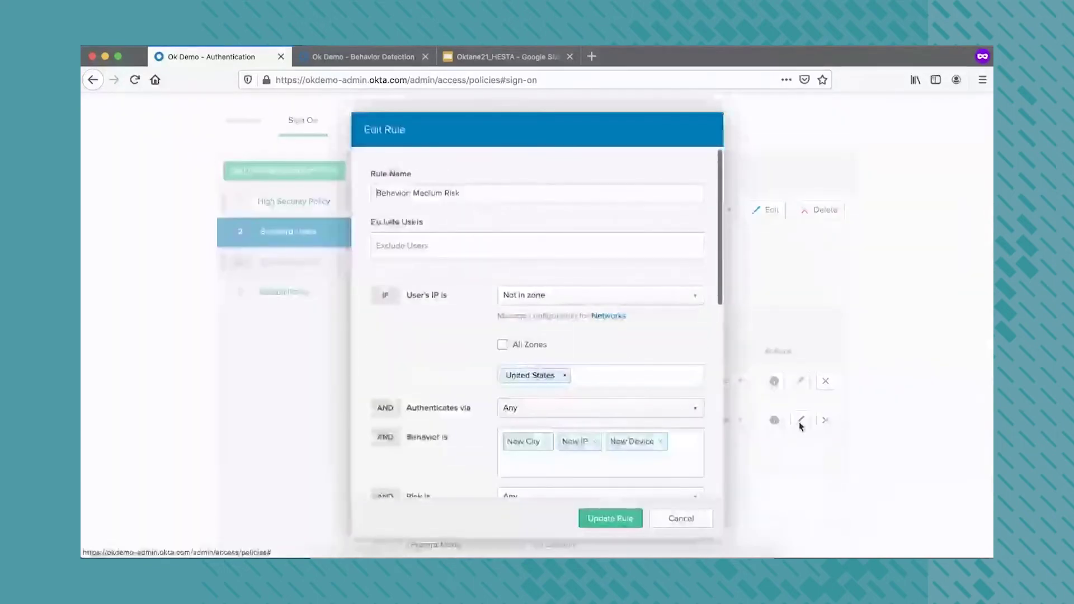
pyautogui.scroll(-5, 595, 438)
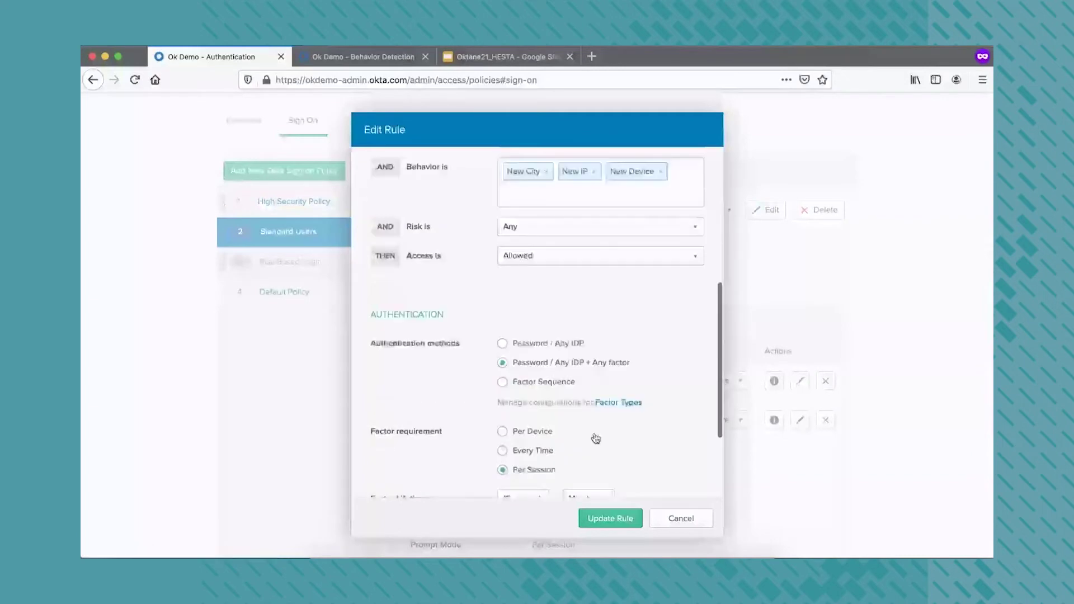
pyautogui.click(661, 518)
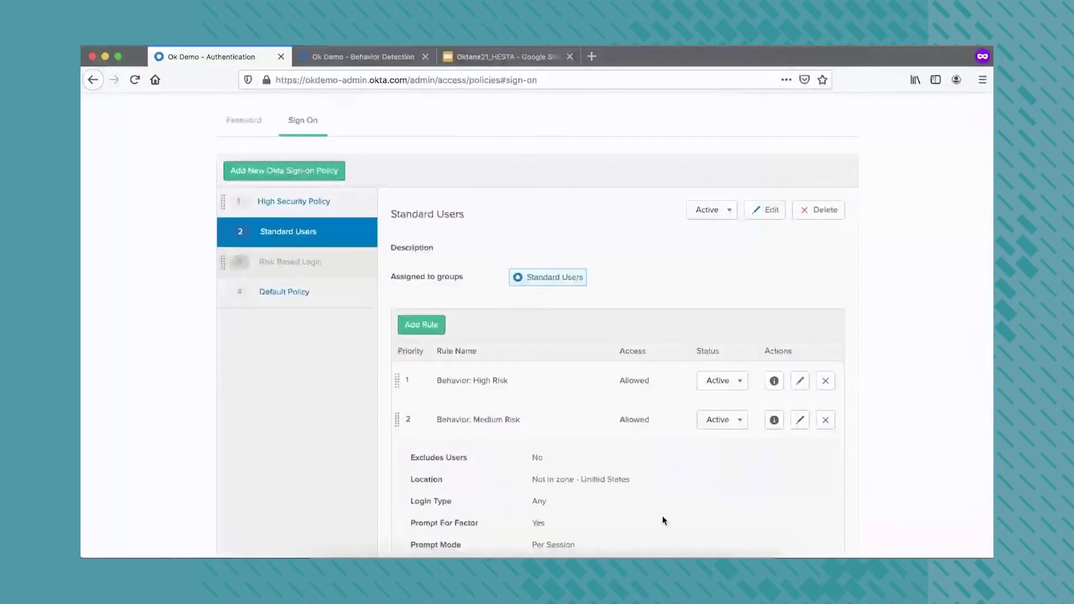
pyautogui.scroll(3, 582, 419)
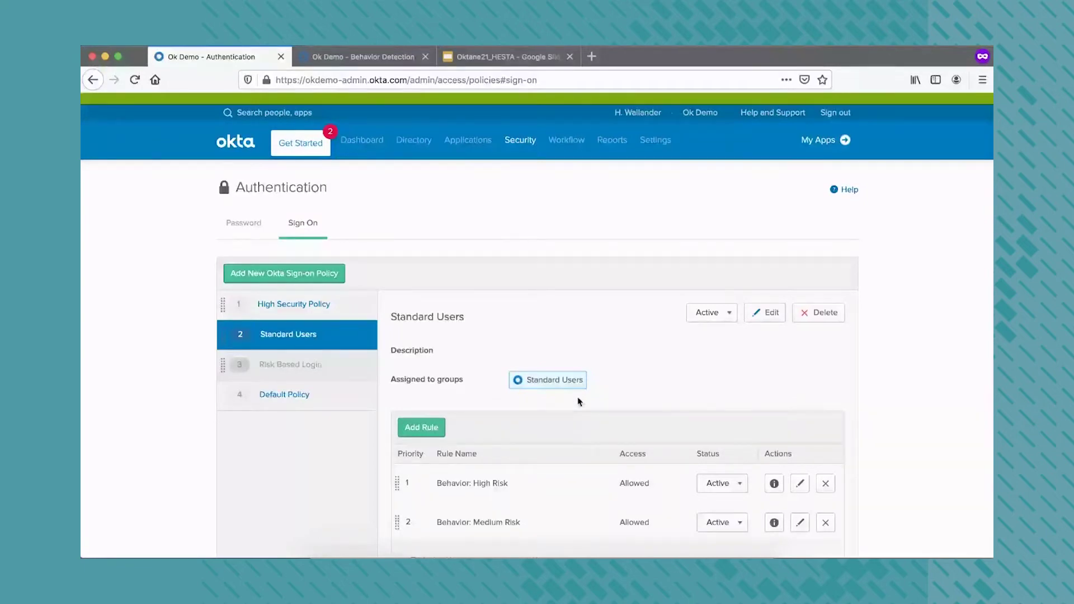
# Open the Oktane Demo authorization server under Security > API and view its Scopes, then Access Policies
pyautogui.moveTo(520, 140)
pyautogui.click(511, 372)
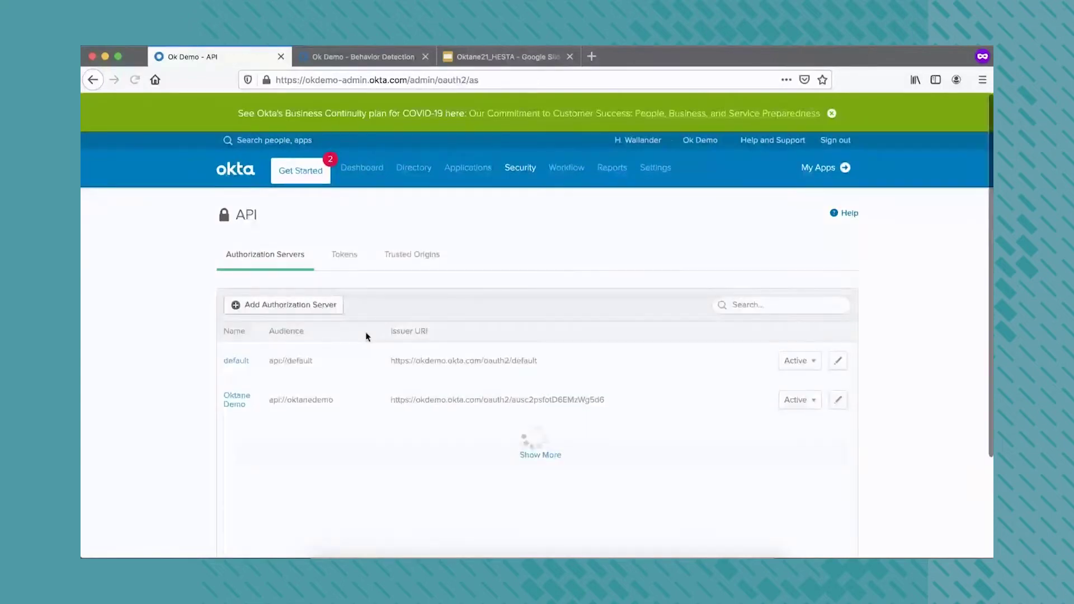
pyautogui.click(238, 402)
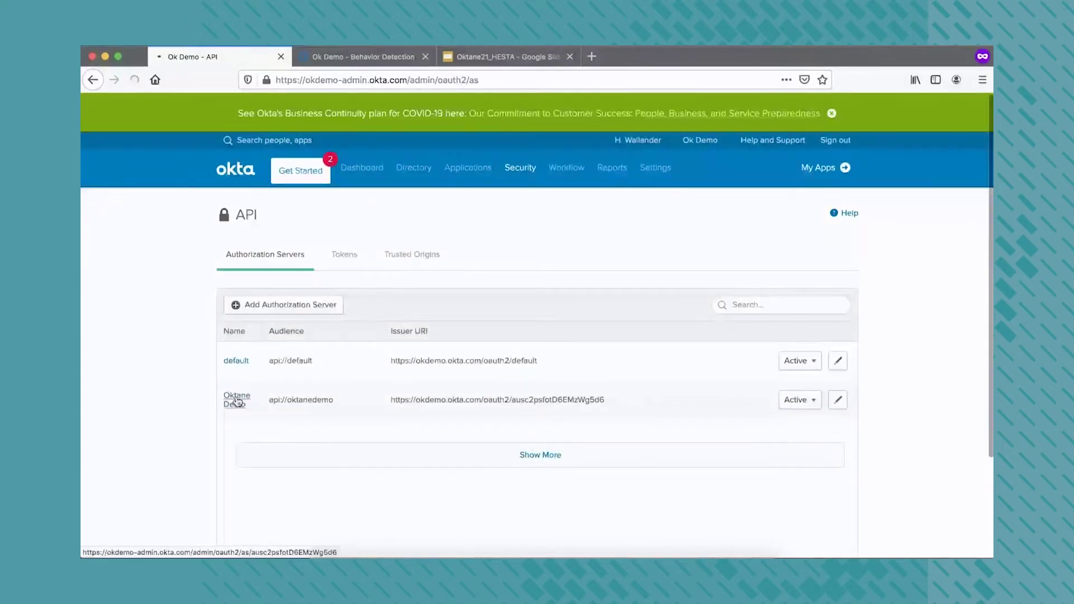
pyautogui.click(296, 285)
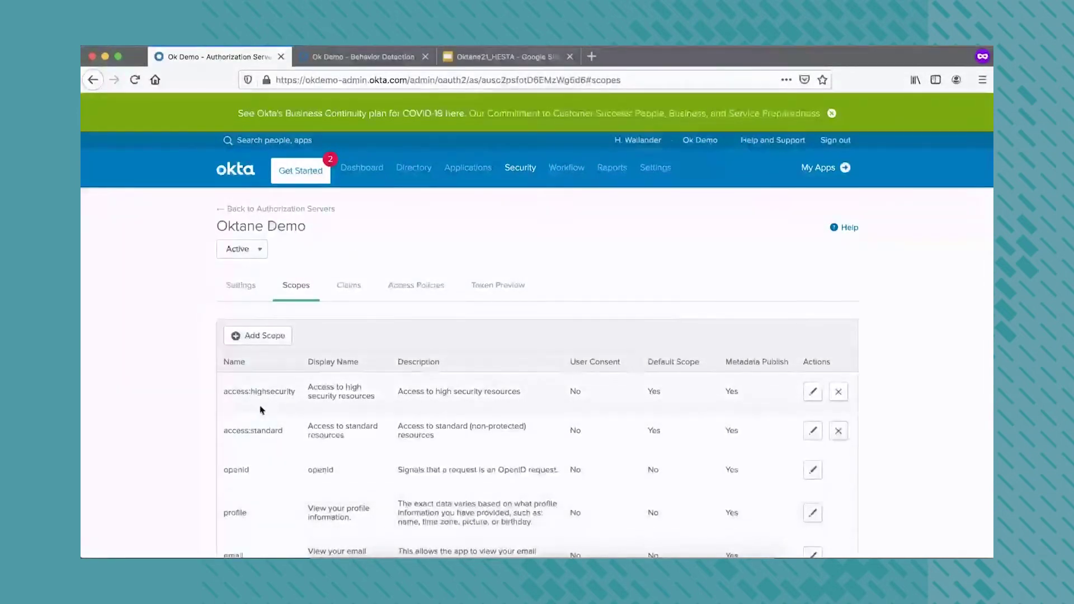
pyautogui.click(423, 282)
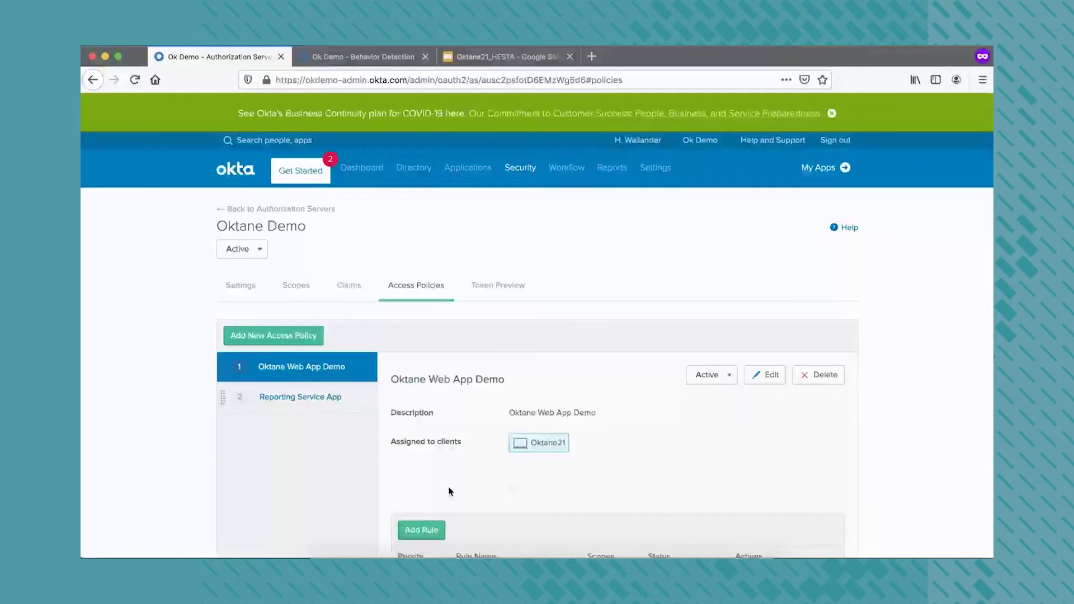
pyautogui.scroll(-5, 450, 491)
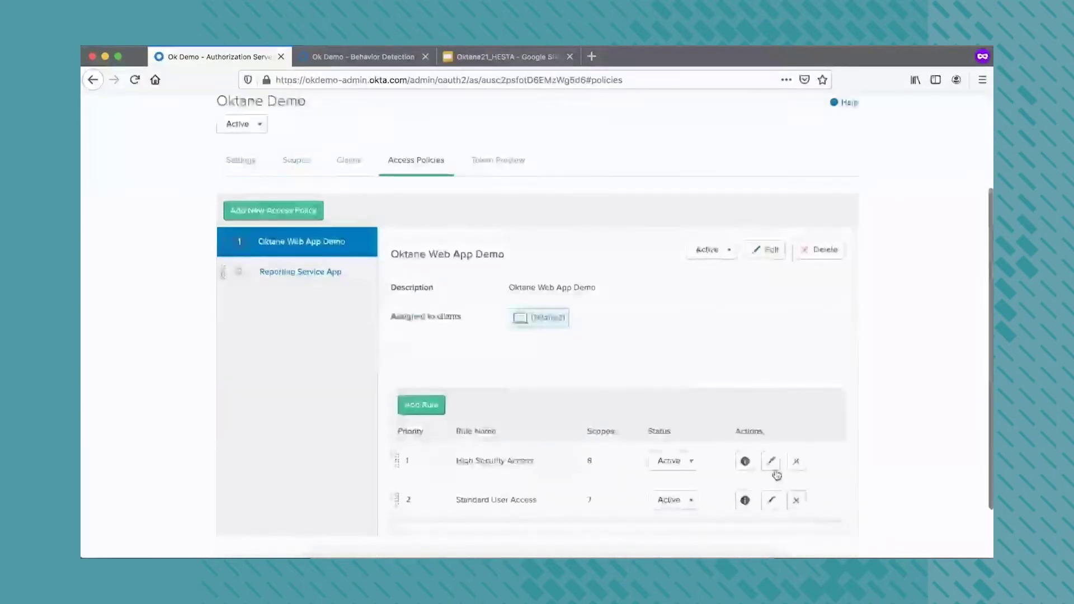
pyautogui.click(772, 462)
pyautogui.scroll(-2, 484, 394)
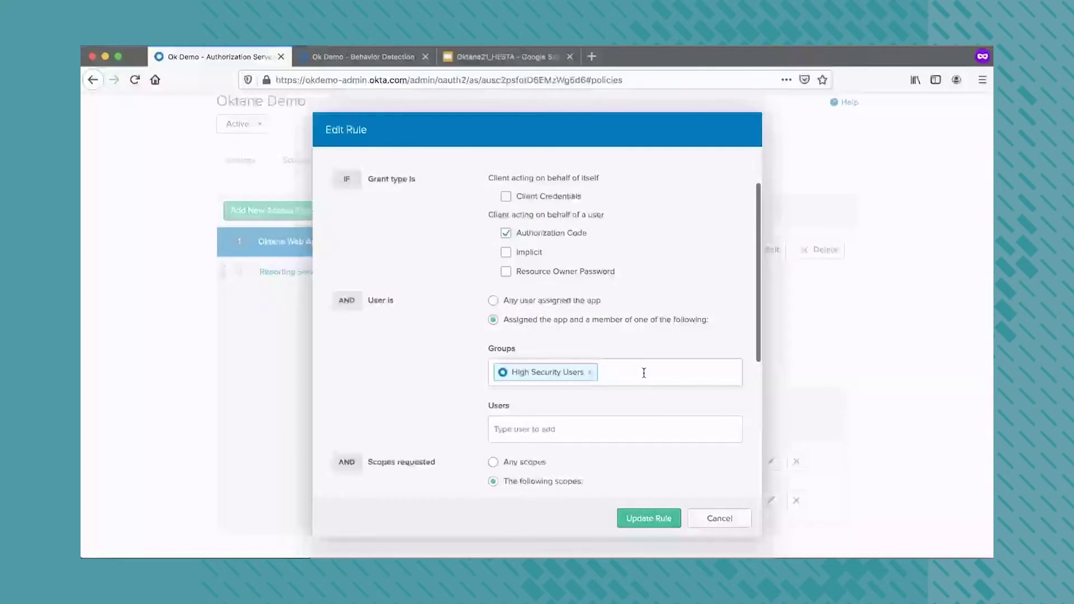
pyautogui.scroll(-4, 644, 373)
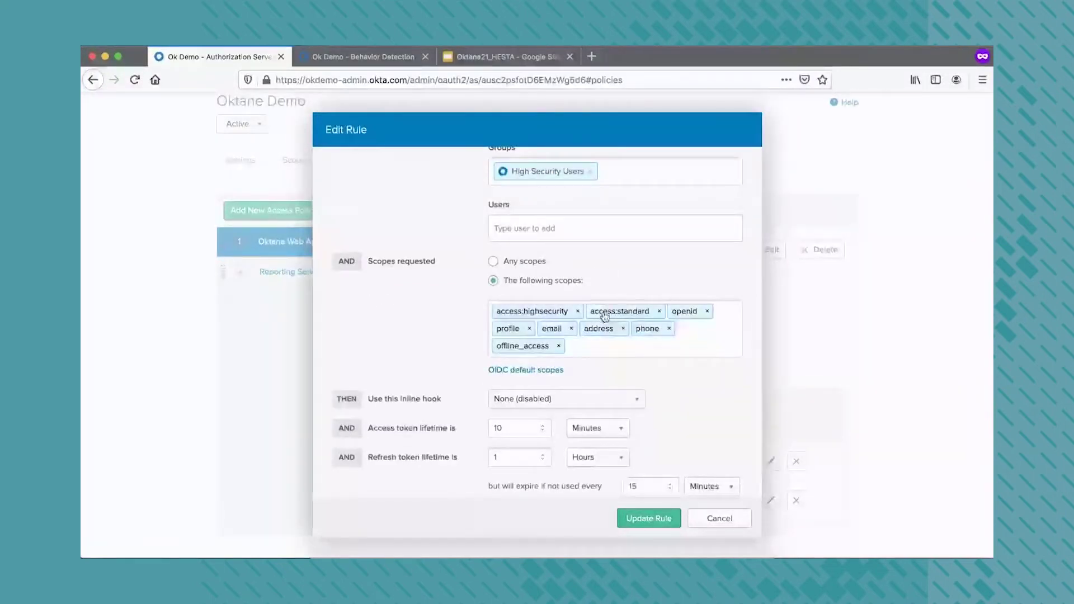
pyautogui.scroll(-1, 604, 358)
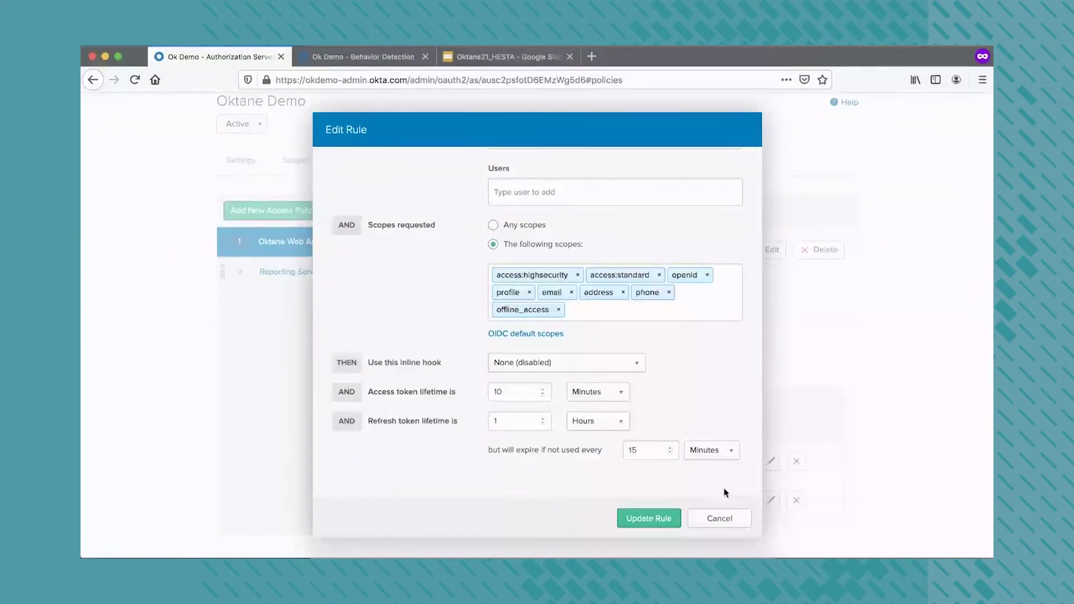
pyautogui.click(717, 520)
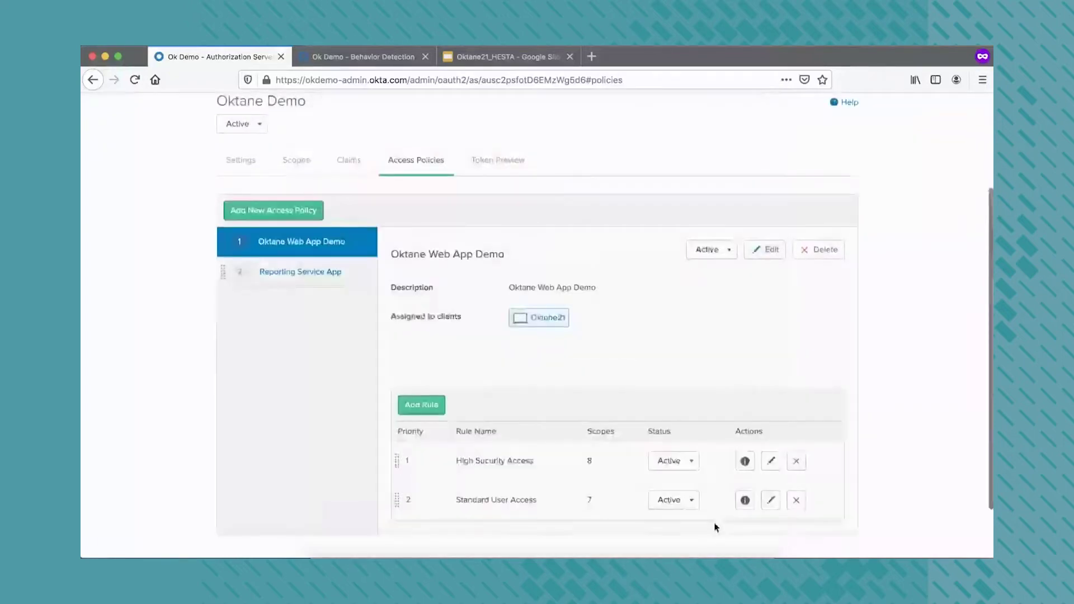
pyautogui.click(771, 502)
pyautogui.scroll(-5, 632, 424)
pyautogui.scroll(5, 632, 424)
pyautogui.scroll(-5, 632, 424)
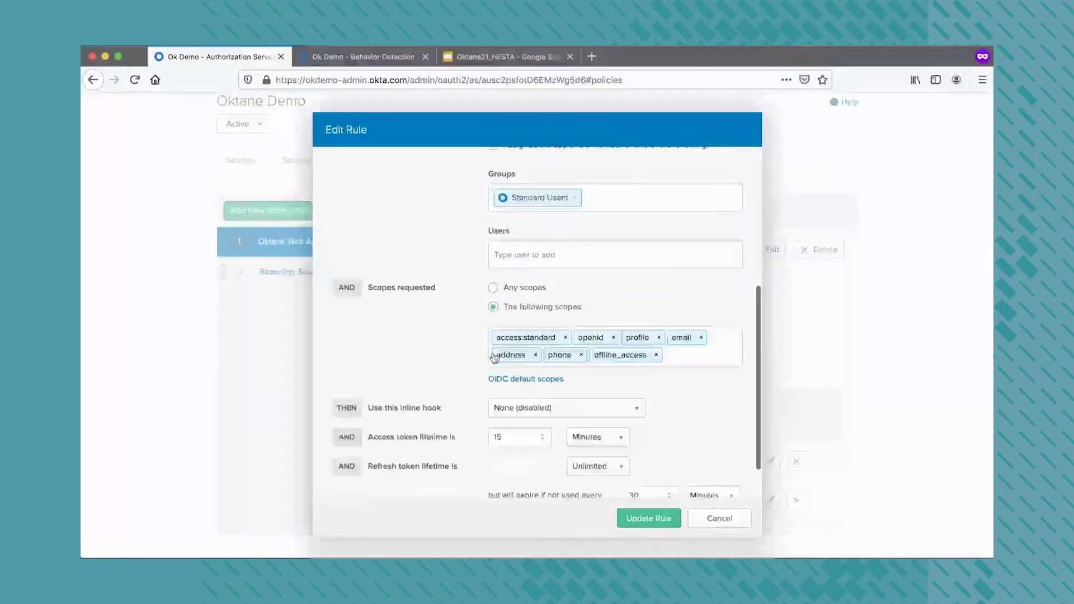
pyautogui.scroll(-1, 472, 414)
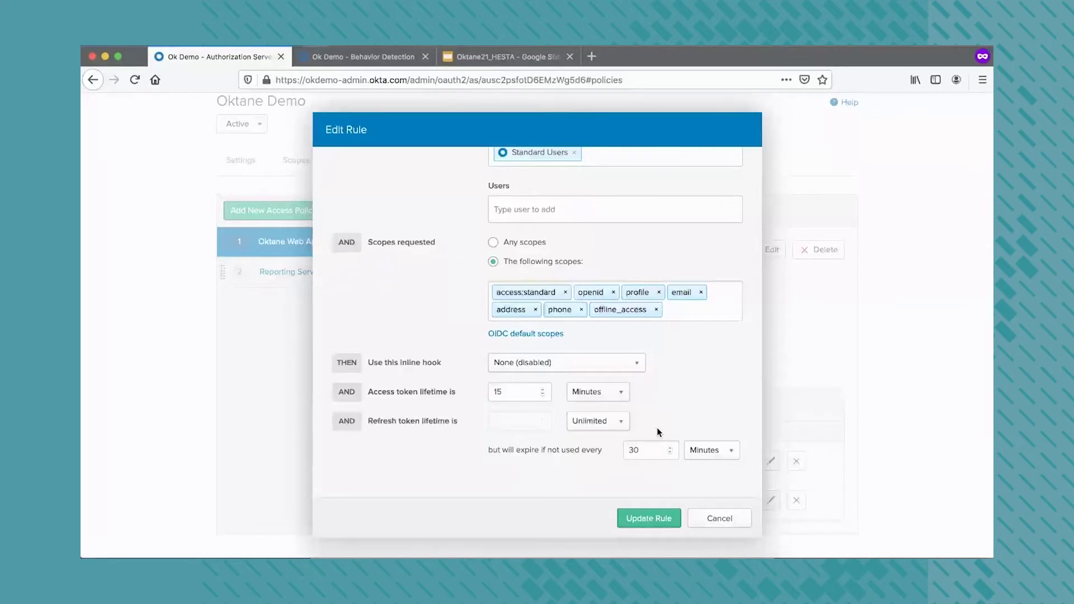
pyautogui.click(720, 519)
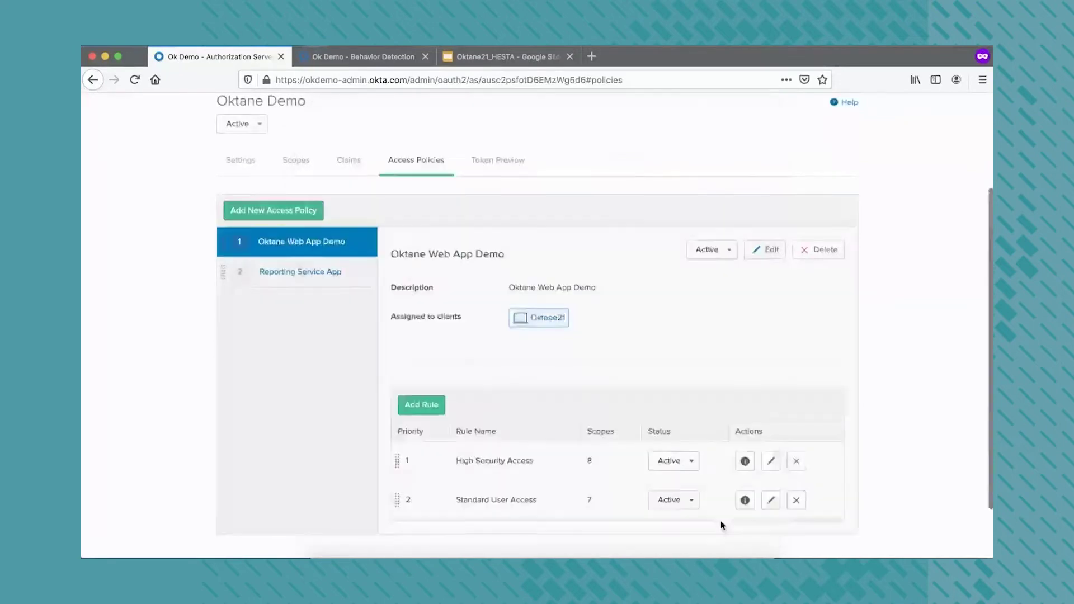
# On Token Preview, set the client to Oktane21 with the Authorization Code grant type
pyautogui.click(357, 161)
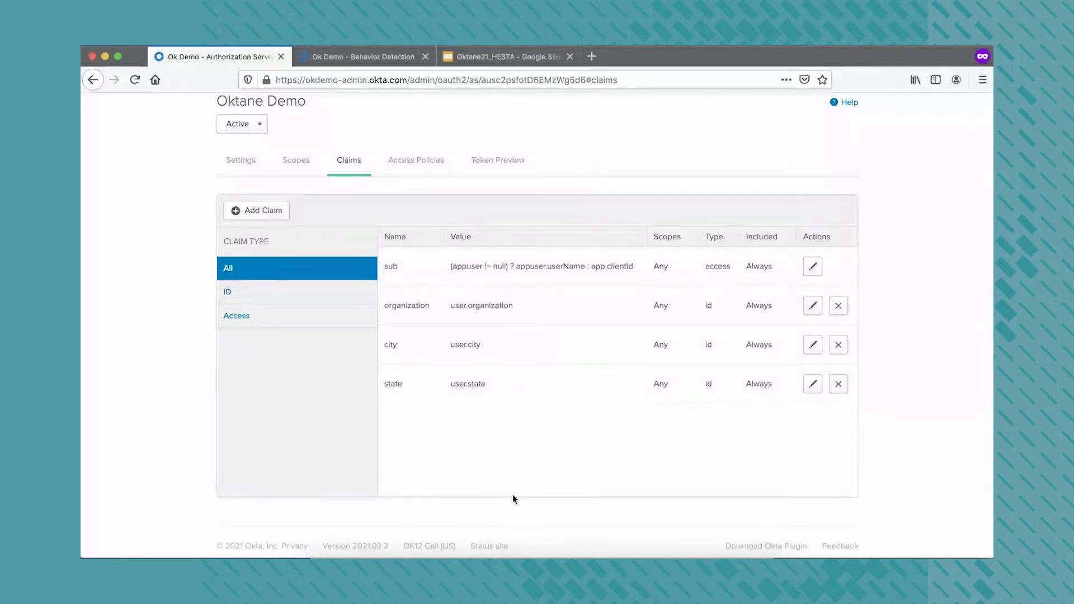
pyautogui.click(492, 162)
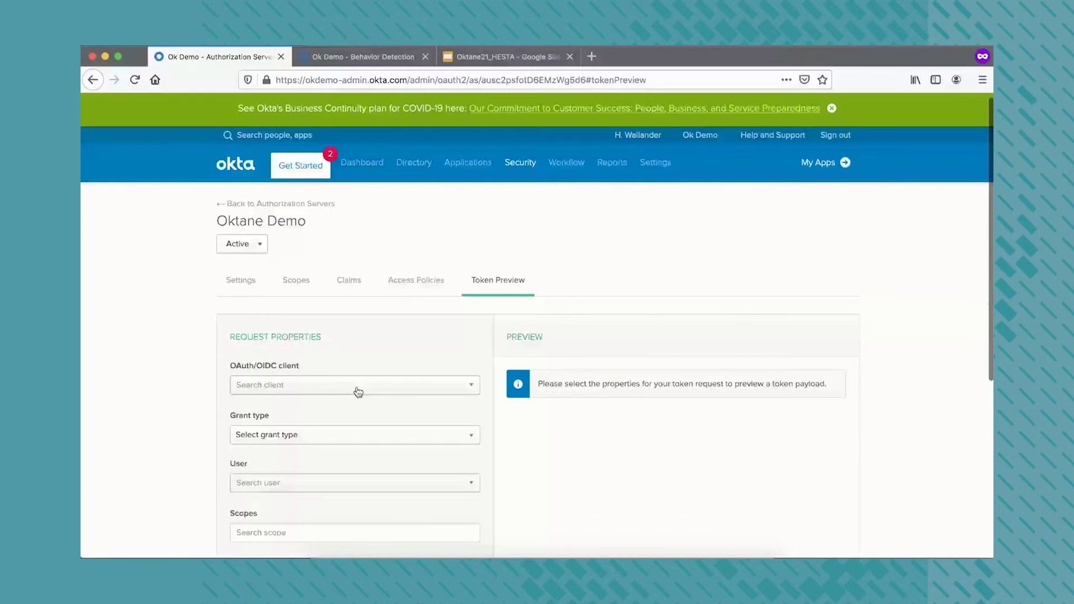
pyautogui.scroll(-5, 358, 392)
pyautogui.click(342, 223)
pyautogui.write('ok')
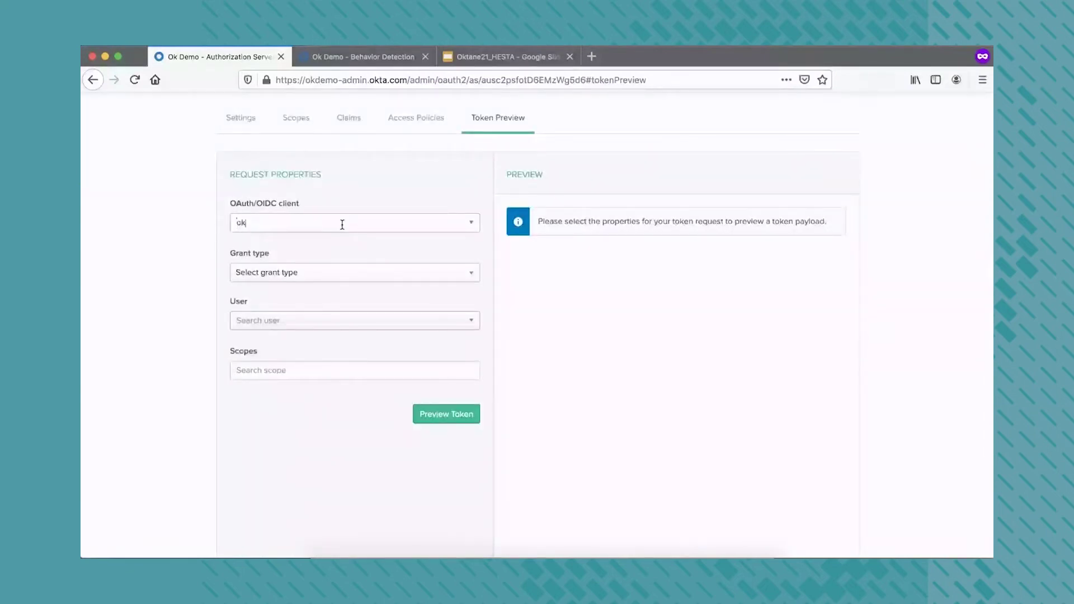
pyautogui.click(328, 239)
pyautogui.click(311, 278)
pyautogui.click(307, 312)
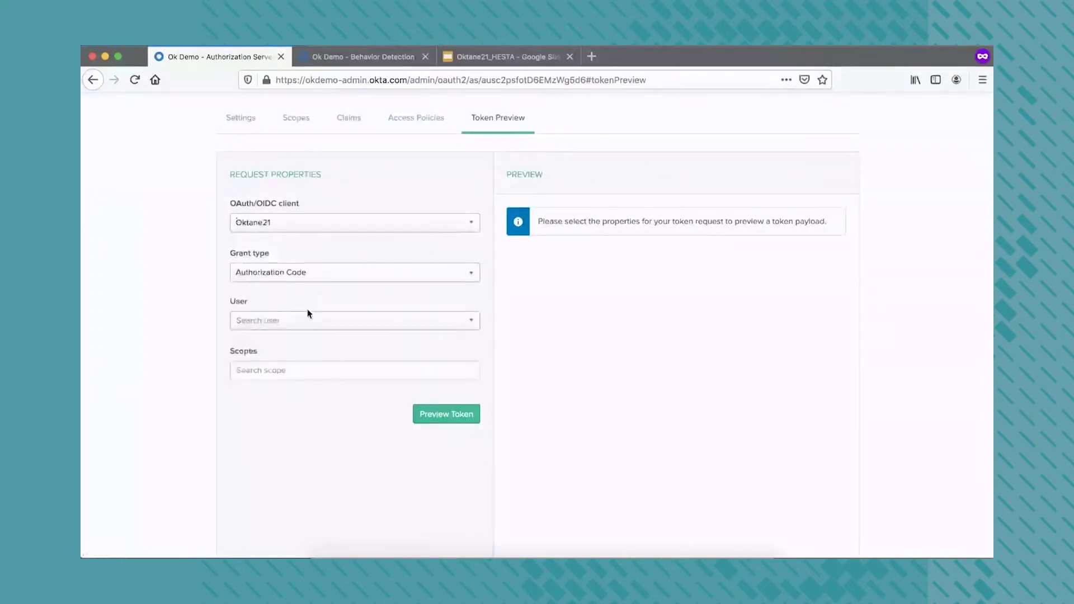
# Select the high-security demo user for the token preview
pyautogui.click(300, 317)
pyautogui.write('big')
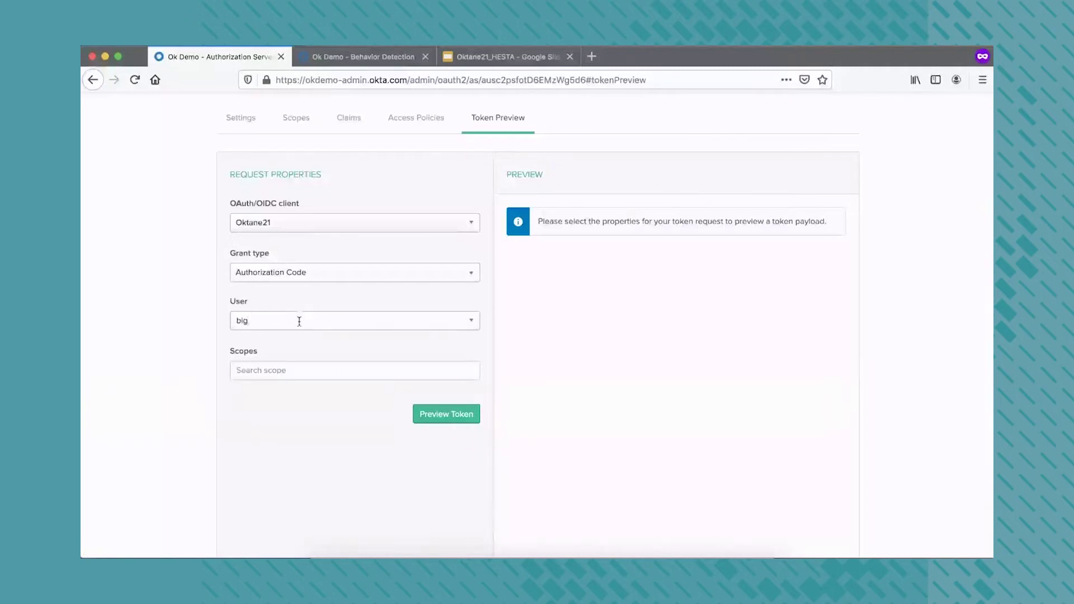
pyautogui.click(293, 338)
# Add the scopes openid, profile, access:highsecurity and access:standard
pyautogui.click(288, 379)
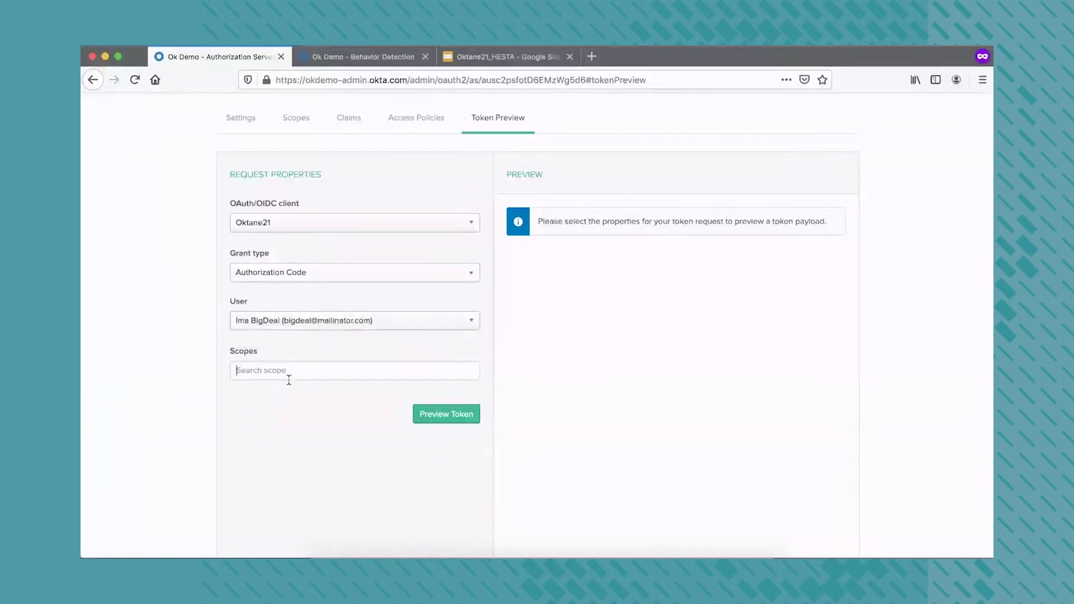
pyautogui.write('openid')
pyautogui.press('Return')
pyautogui.write('profile')
pyautogui.click(307, 391)
pyautogui.write('acc')
pyautogui.click(352, 407)
pyautogui.write('acc')
pyautogui.click(403, 392)
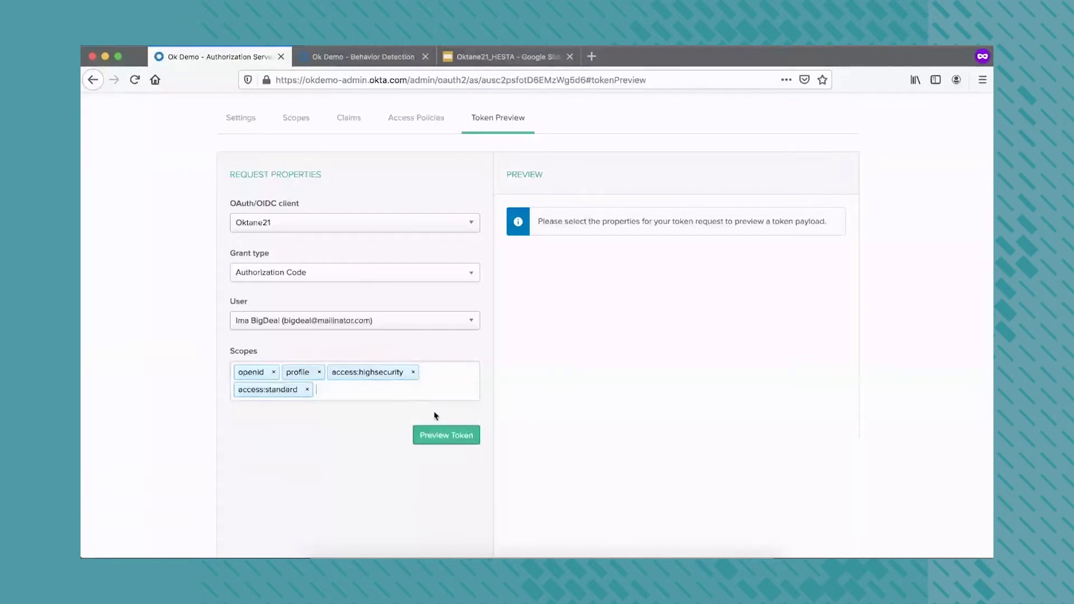
# Preview the token for the high-security user and view its access token
pyautogui.click(441, 435)
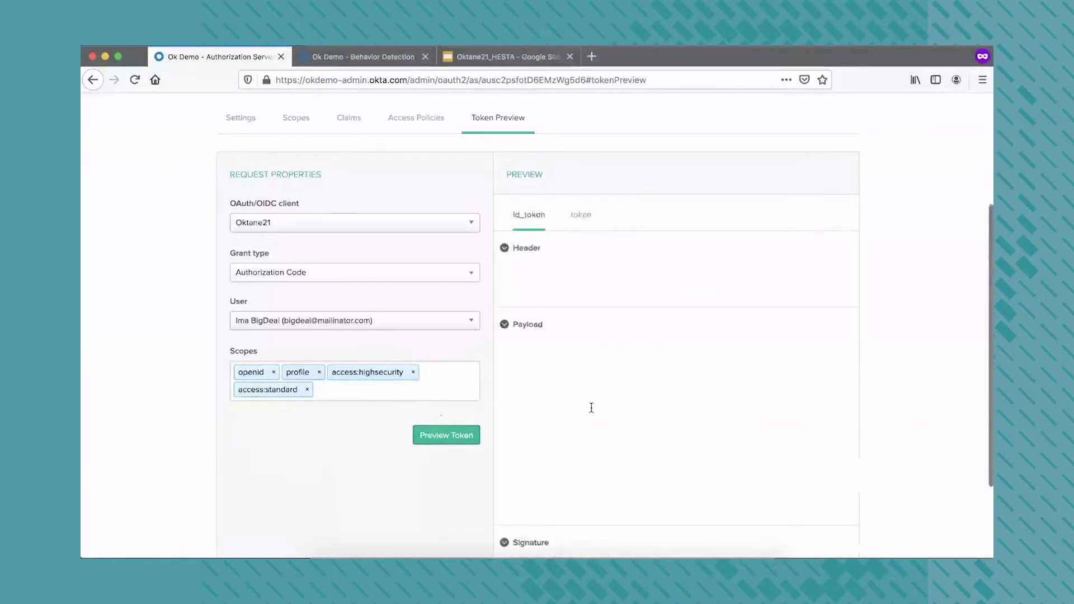
pyautogui.scroll(-2, 604, 414)
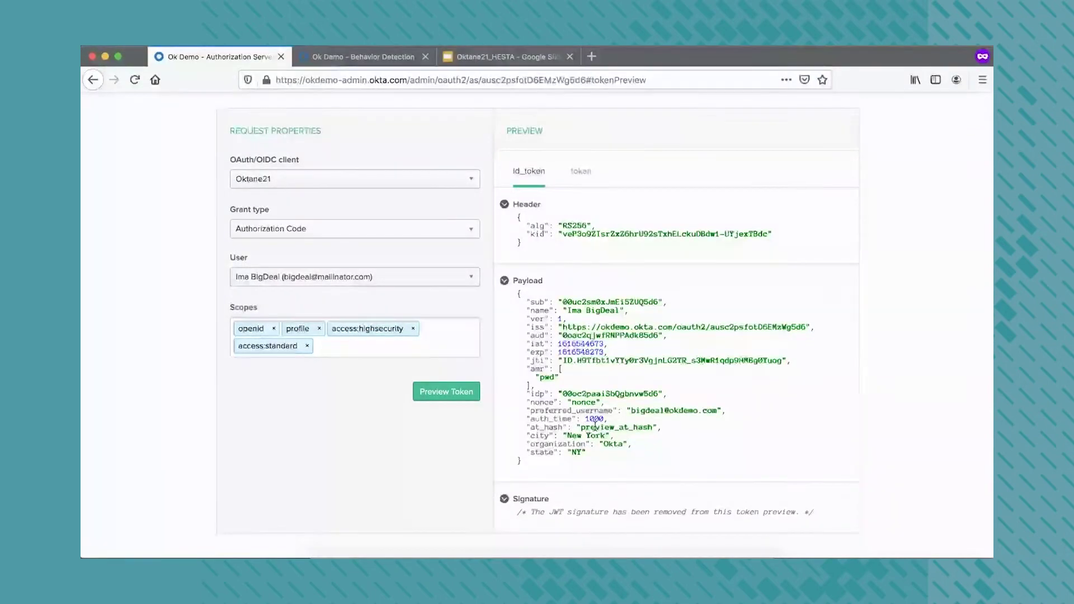
pyautogui.scroll(2, 570, 312)
pyautogui.click(581, 209)
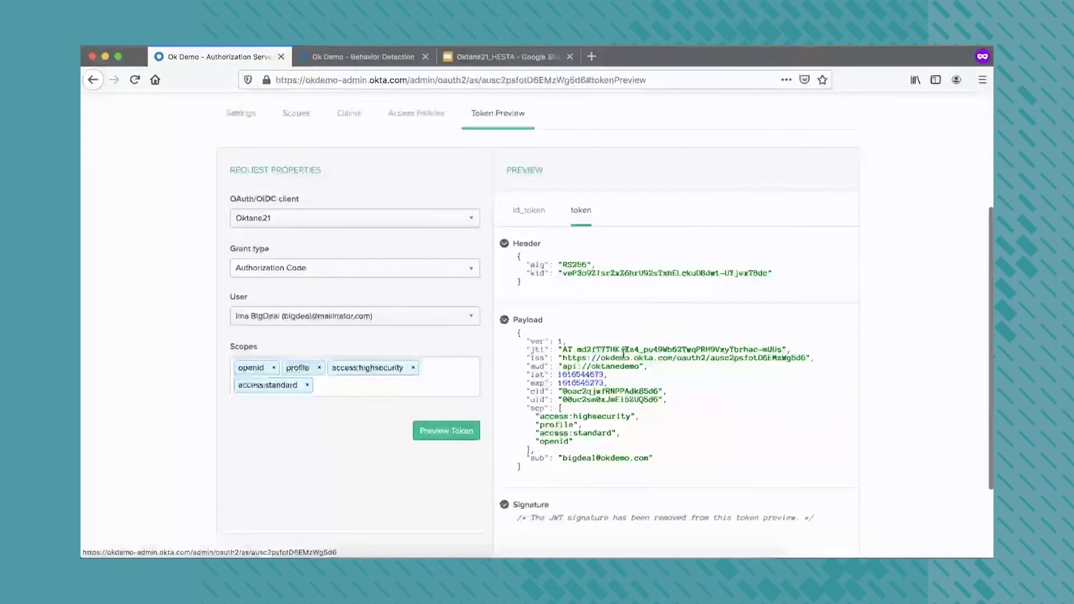
pyautogui.scroll(-2, 617, 395)
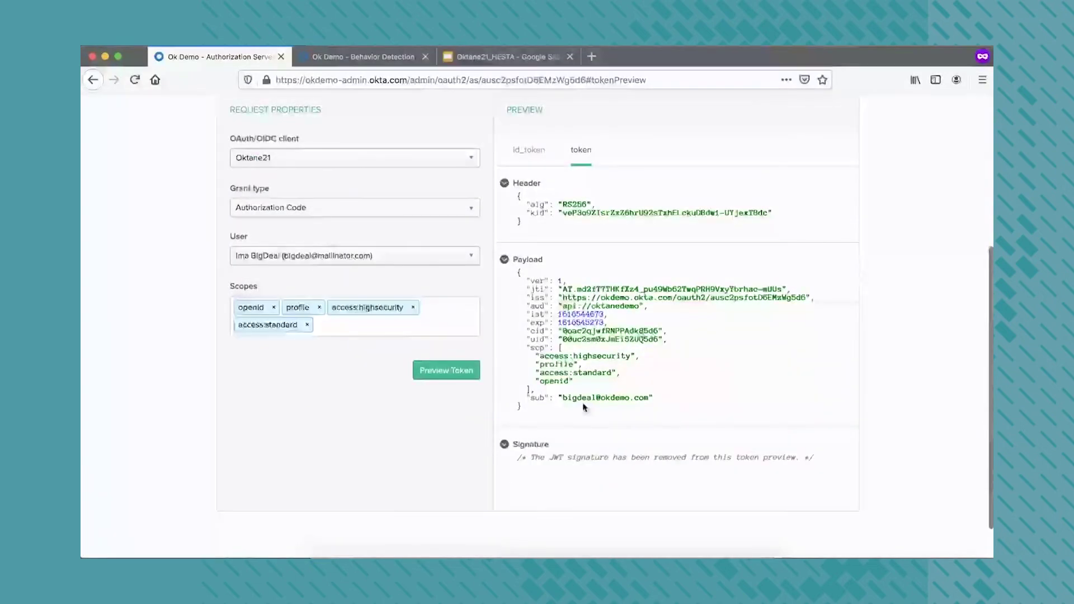
# Switch the user to the standard demo user and preview the token again
pyautogui.click(421, 257)
pyautogui.write('standard')
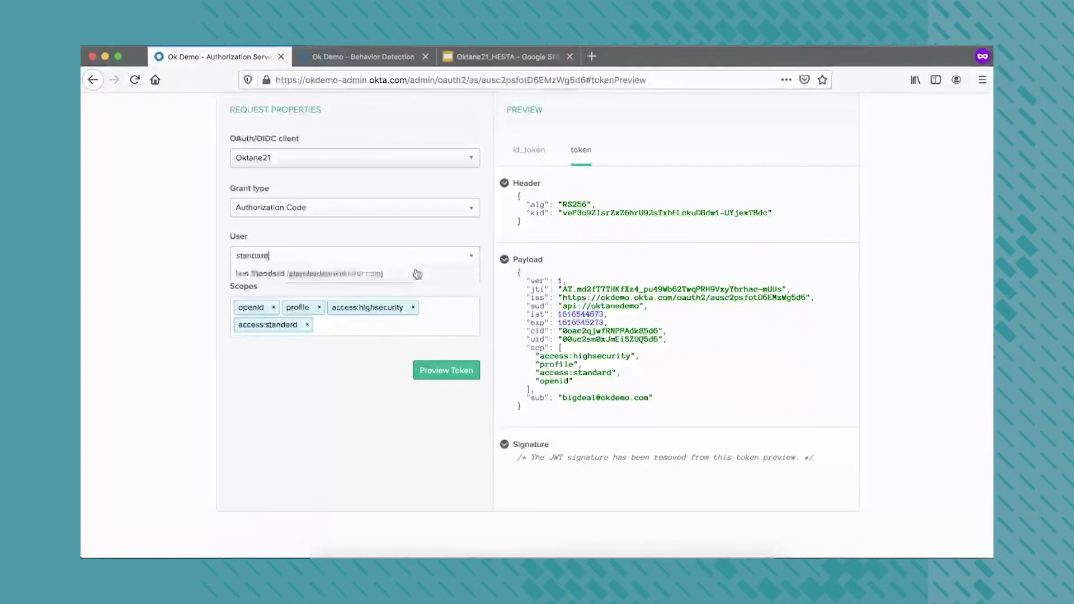
pyautogui.click(387, 273)
pyautogui.click(462, 376)
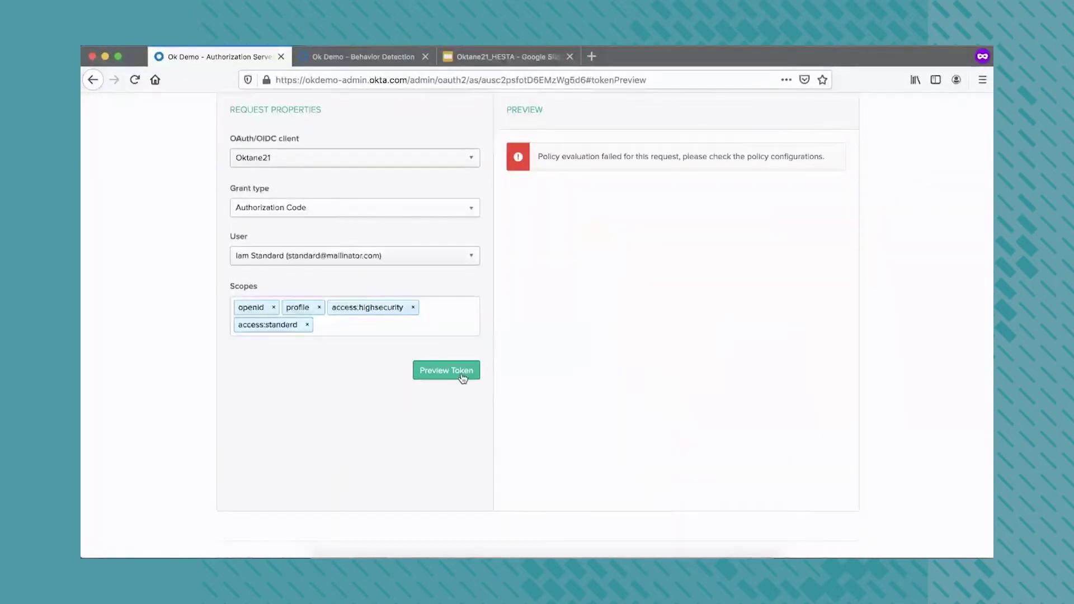
# Remove the access:highsecurity scope and rerun the preview to view the access token claims
pyautogui.click(413, 307)
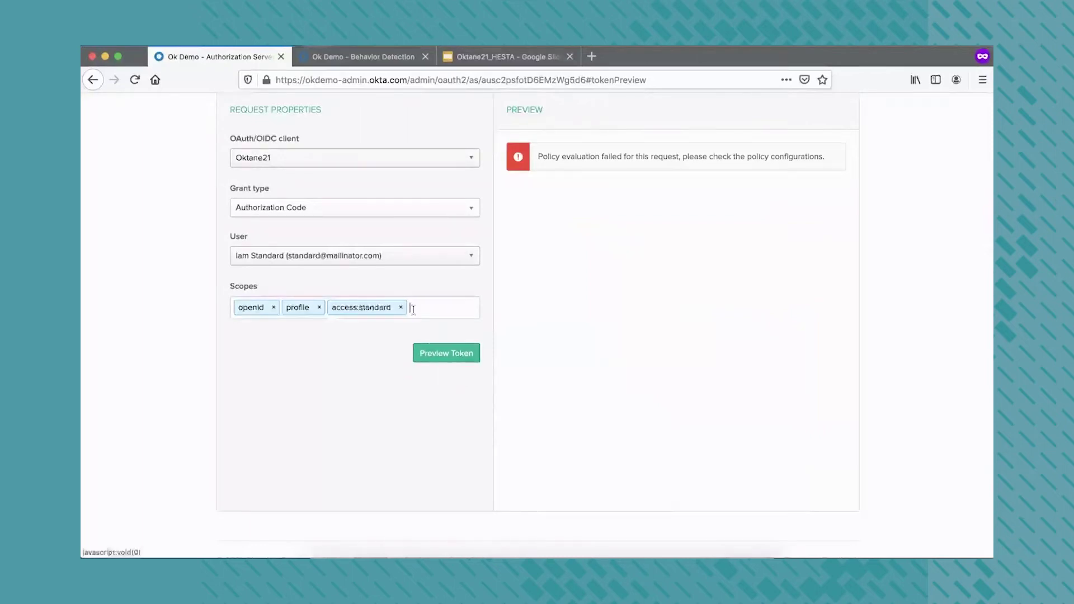
pyautogui.click(451, 353)
pyautogui.click(451, 353)
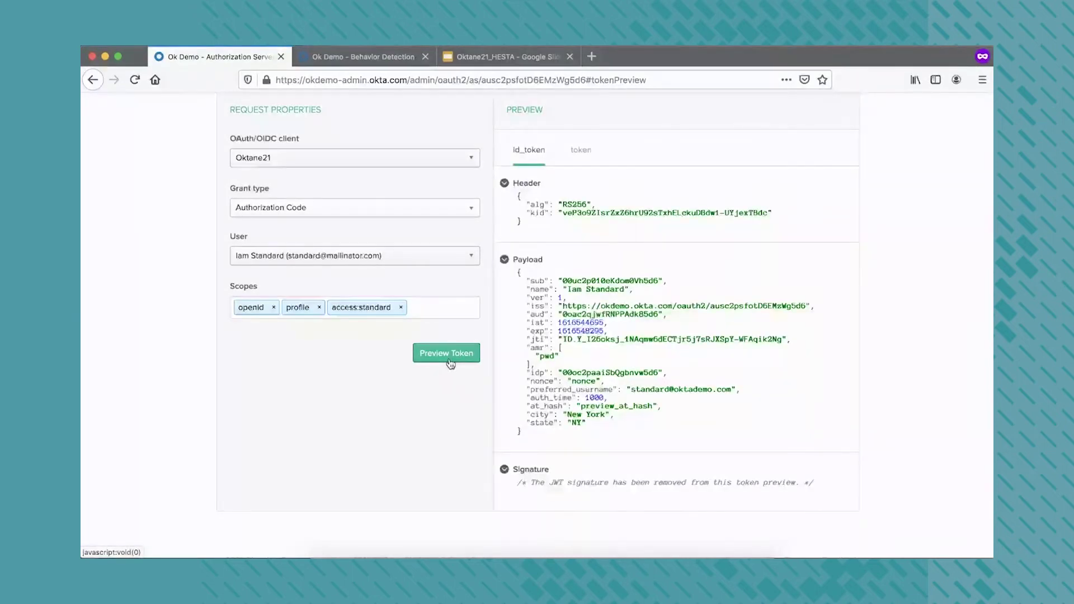
pyautogui.click(580, 150)
pyautogui.scroll(5, 576, 289)
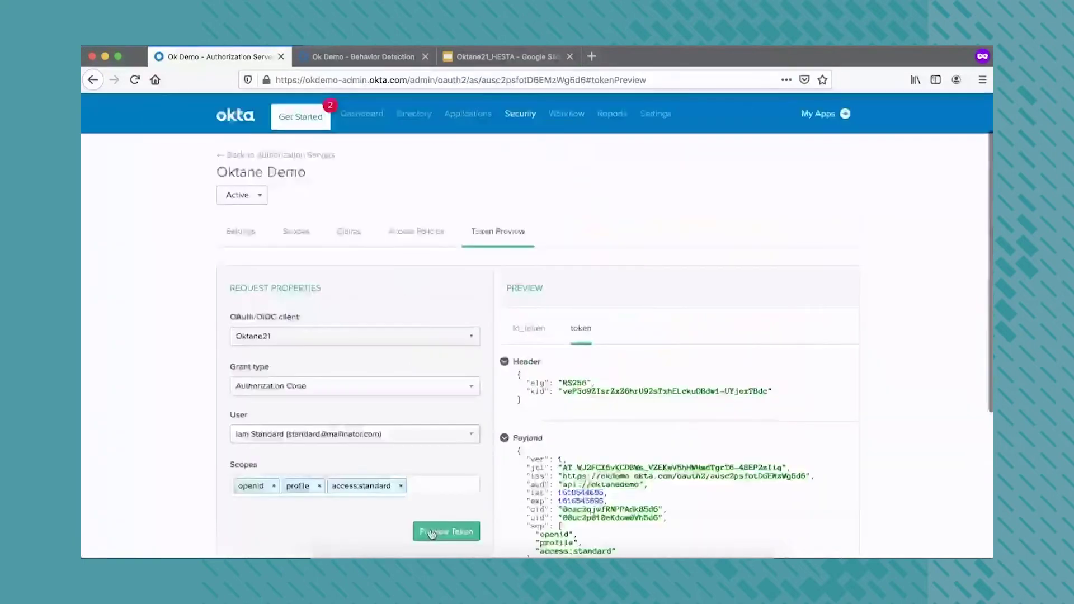
pyautogui.rightClick(520, 553)
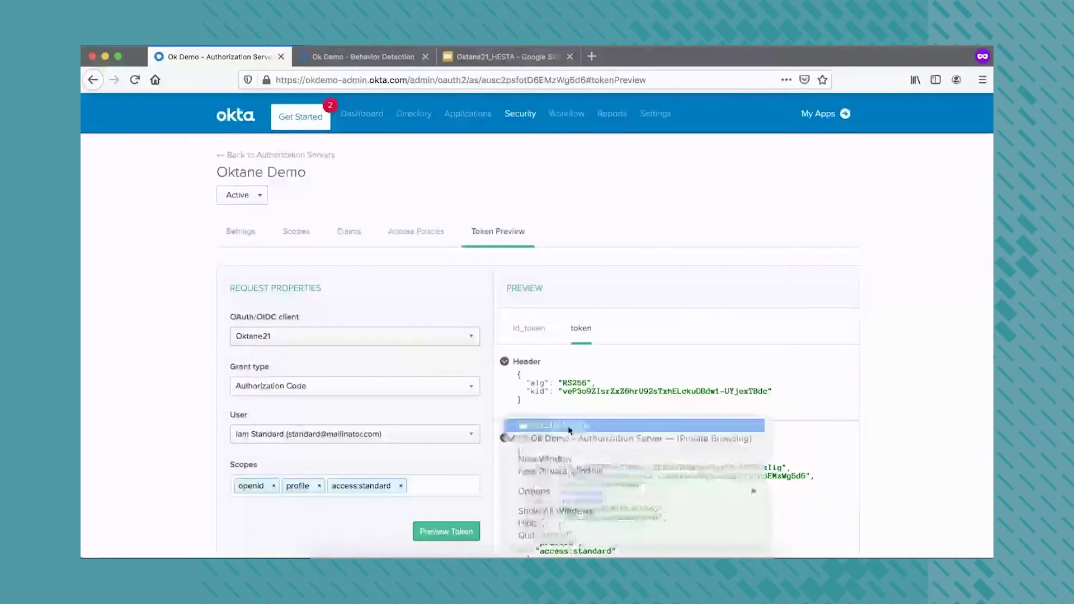
# Sign in to the Oktane21 sample app as the high-security demo user, declining to save the login
pyautogui.click(537, 427)
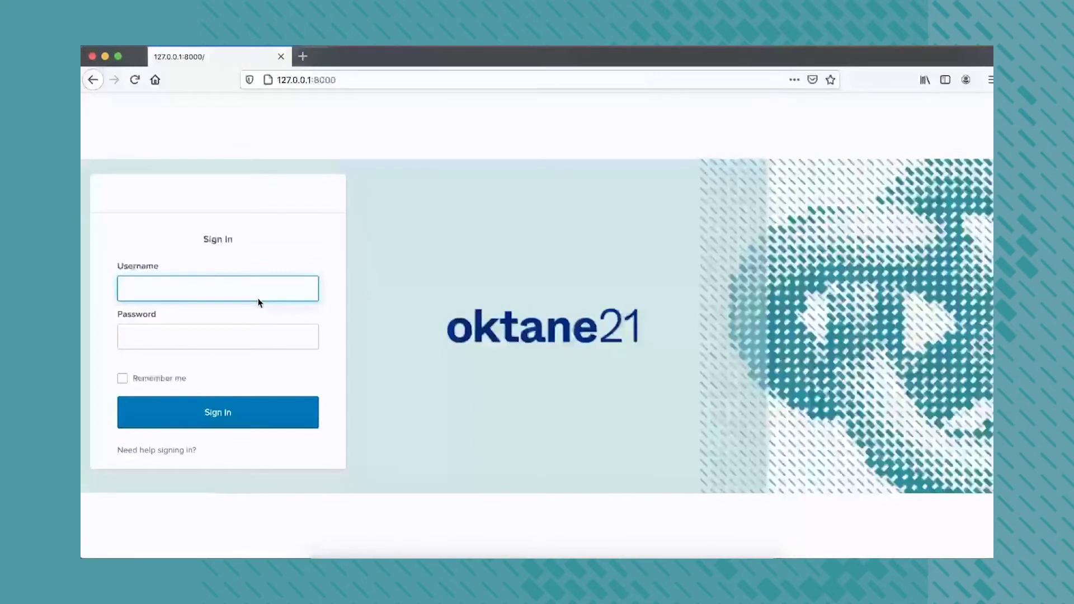
pyautogui.write('standar')
pyautogui.hotkey('ctrl', 'a')
pyautogui.write('bigdeal')
pyautogui.press('Tab')
pyautogui.write('••••••')
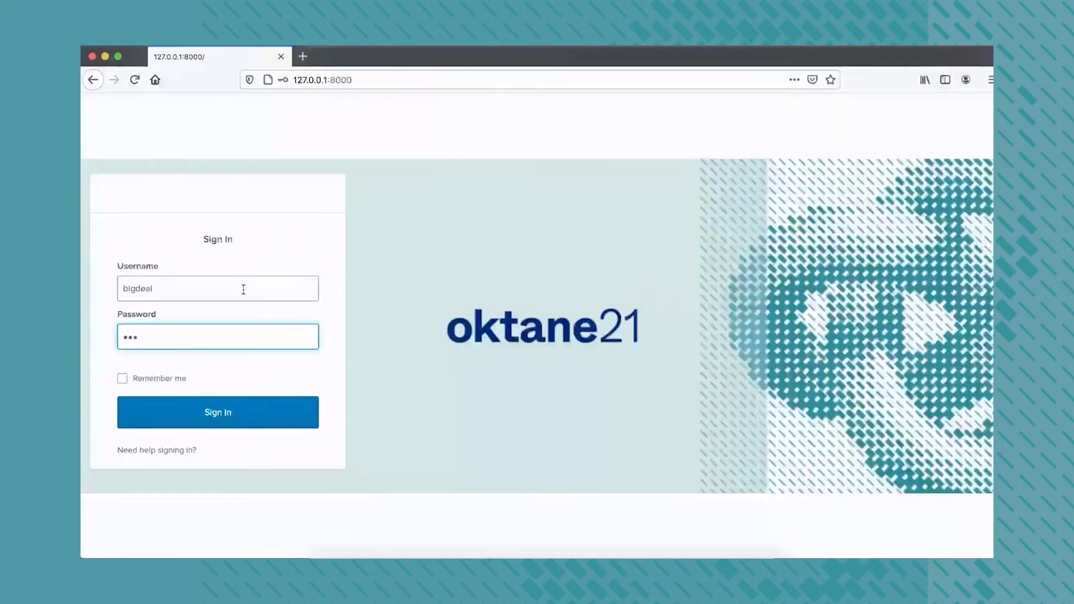
pyautogui.write('•••••••••')
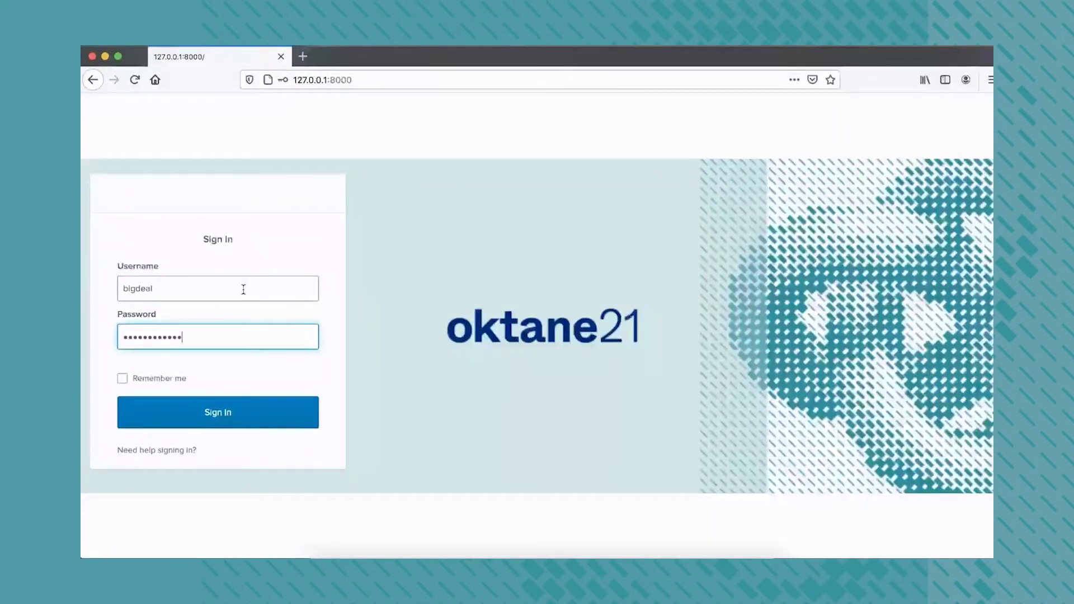
pyautogui.press('Return')
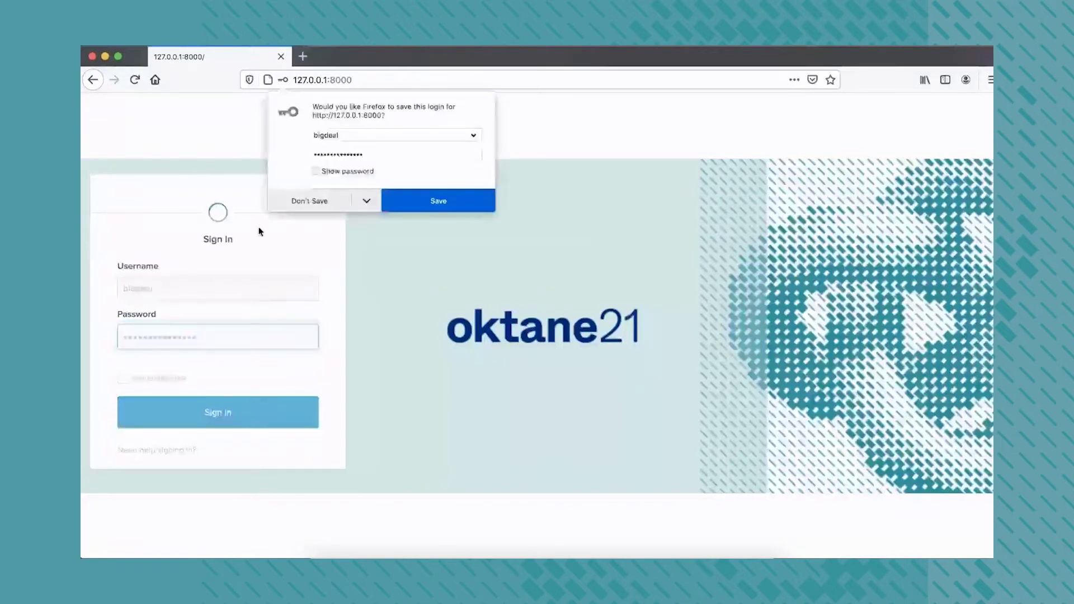
pyautogui.click(299, 200)
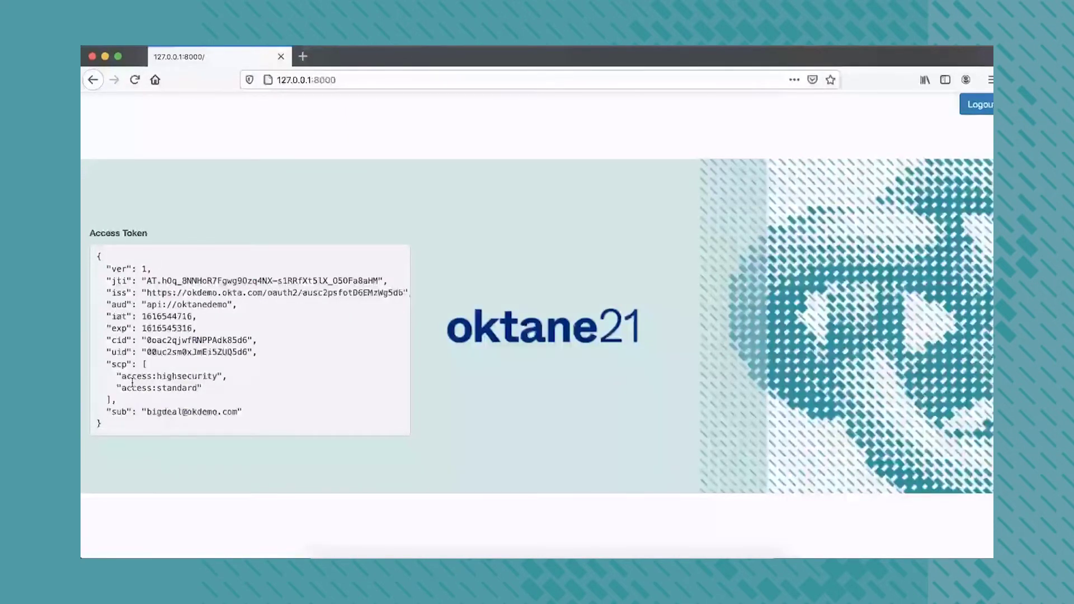
# Highlight the access token claims from the sub claim up through the scopes
pyautogui.moveTo(254, 413); pyautogui.dragTo(91, 420)
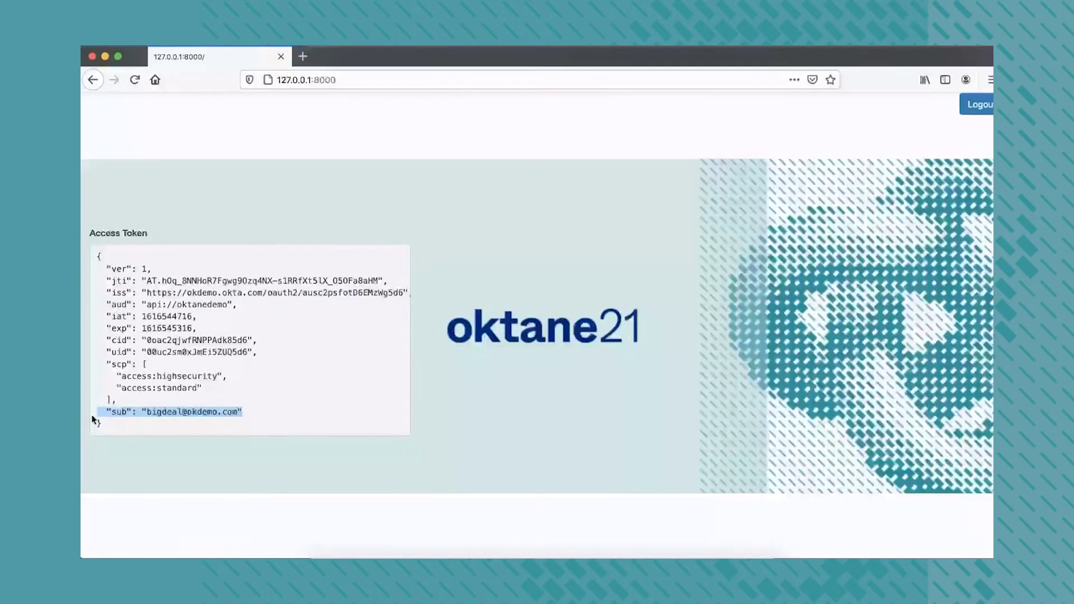
pyautogui.moveTo(208, 393); pyautogui.dragTo(99, 267)
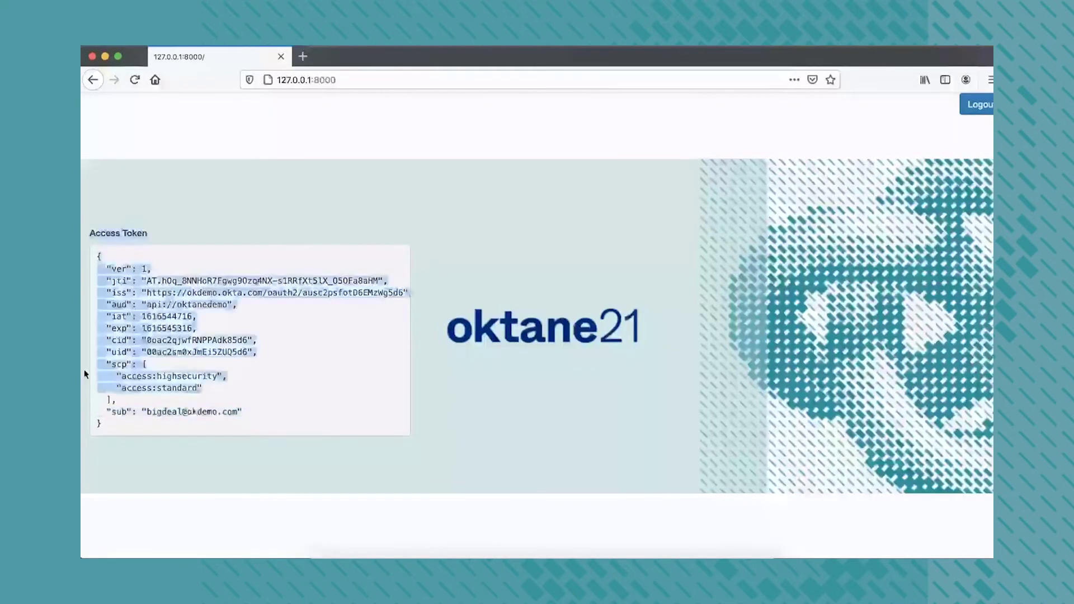
pyautogui.moveTo(89, 372); pyautogui.dragTo(89, 230)
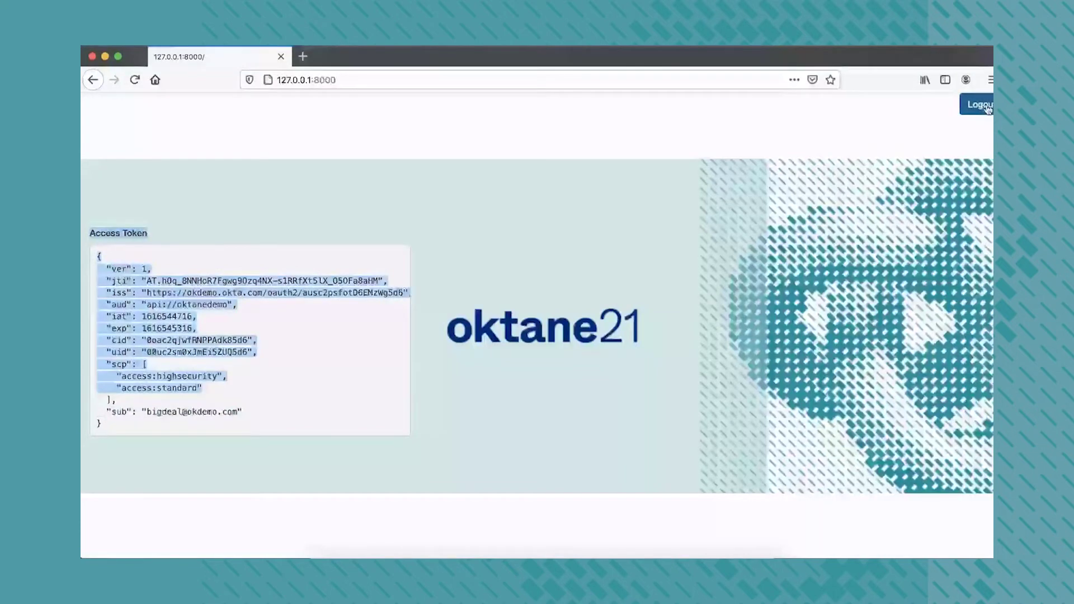
# Log out and sign back in as the standard user, verifying with the texted SMS code
pyautogui.click(987, 108)
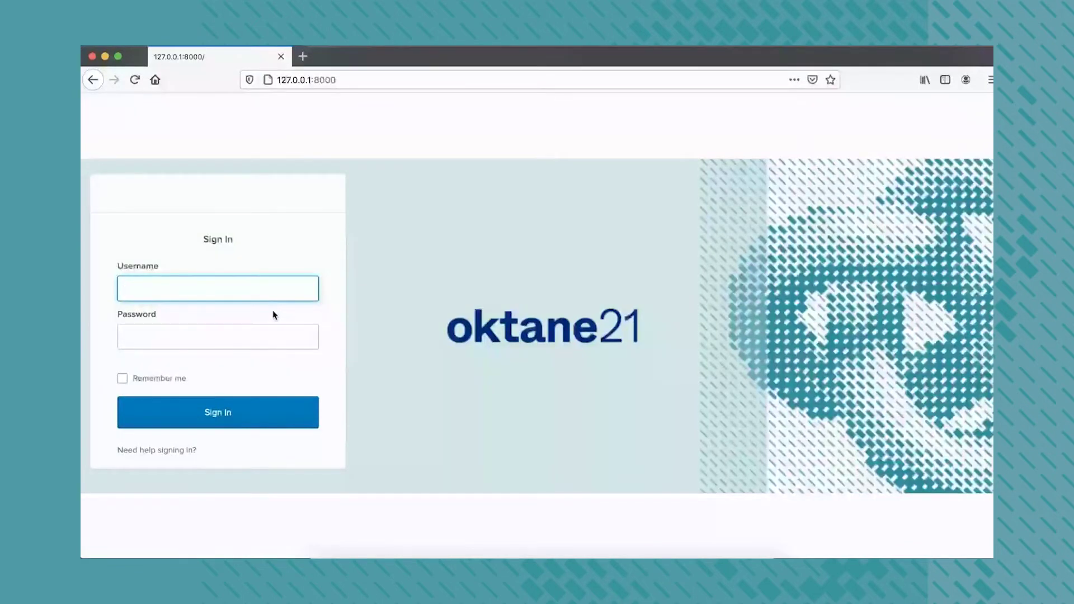
pyautogui.press('Down')
pyautogui.press('Return')
pyautogui.press('Return')
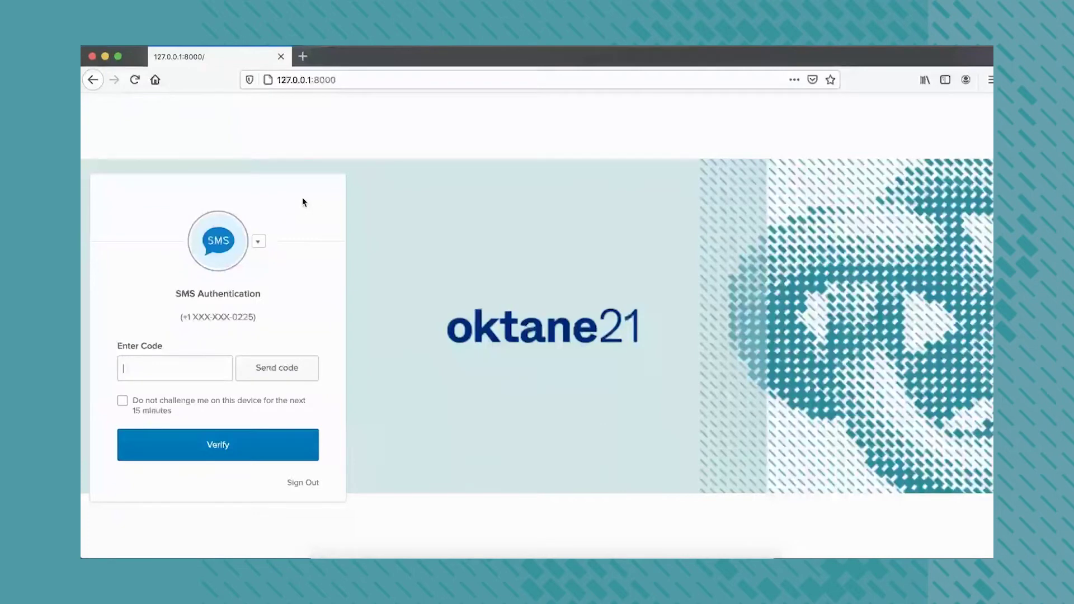
pyautogui.click(277, 367)
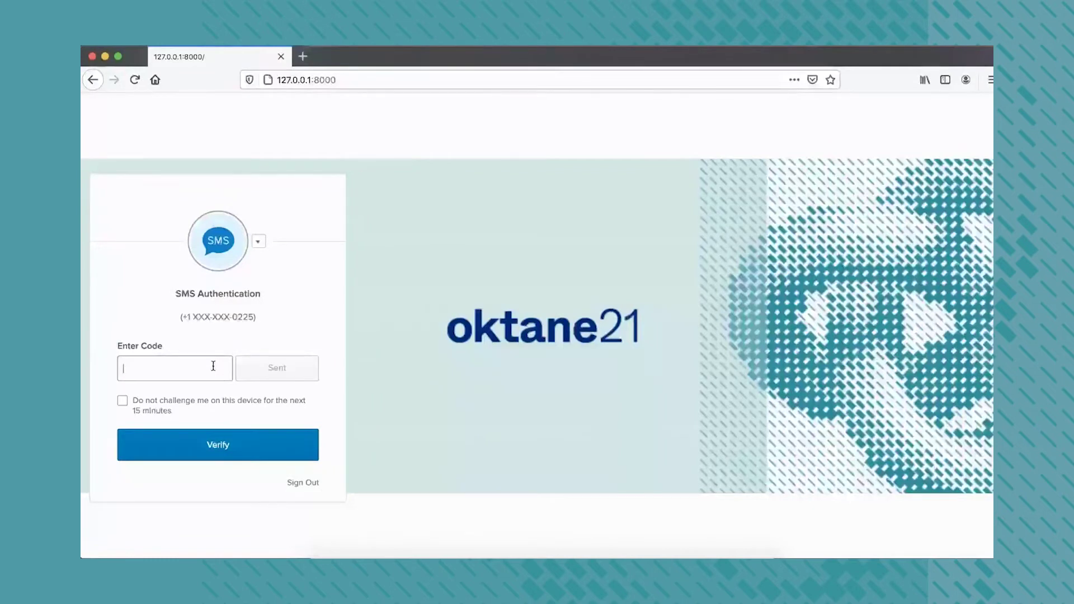
pyautogui.click(224, 442)
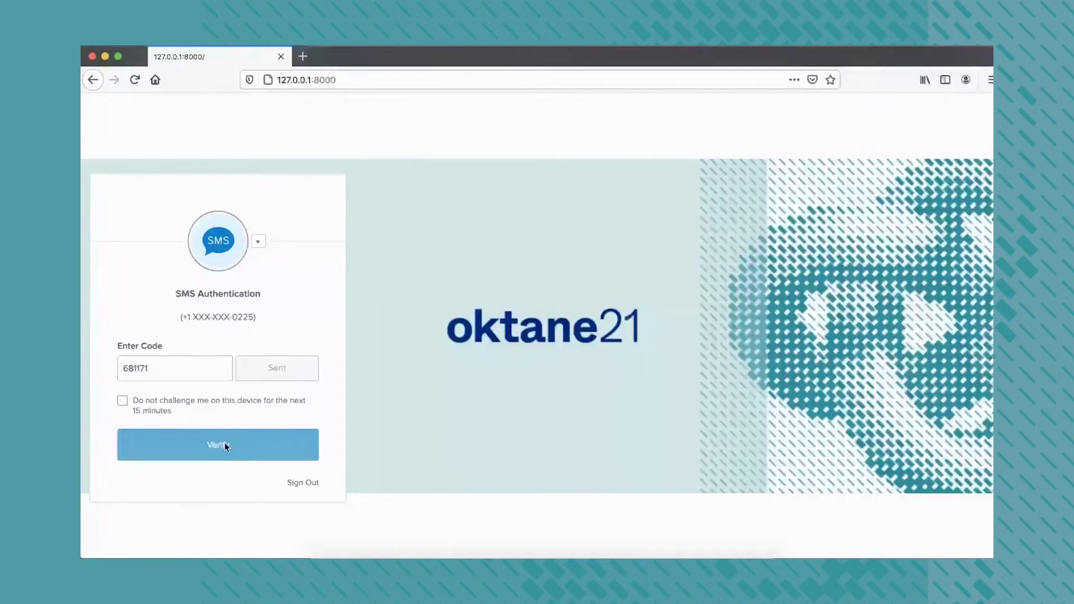